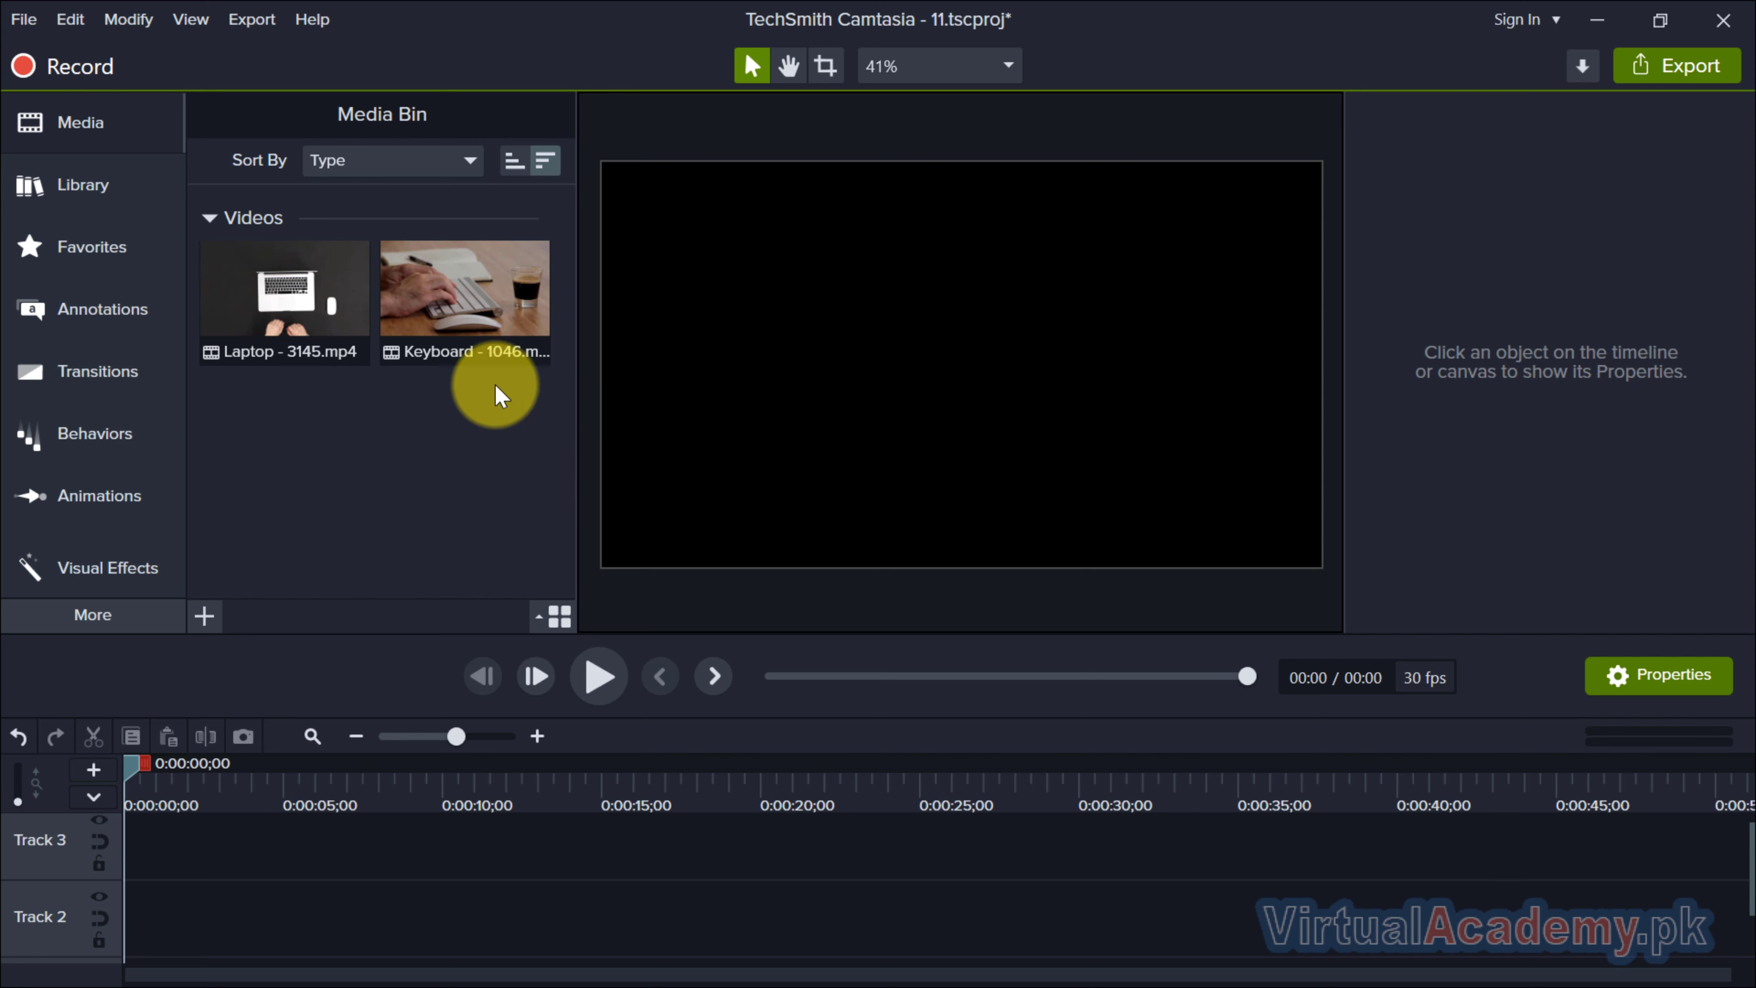
Place Laptop - 3145 on Track 2 and Keyboard - 1046 on Track 3 from the timeline start, keeping the project at 30 FPS.
drag(308, 330, 274, 926)
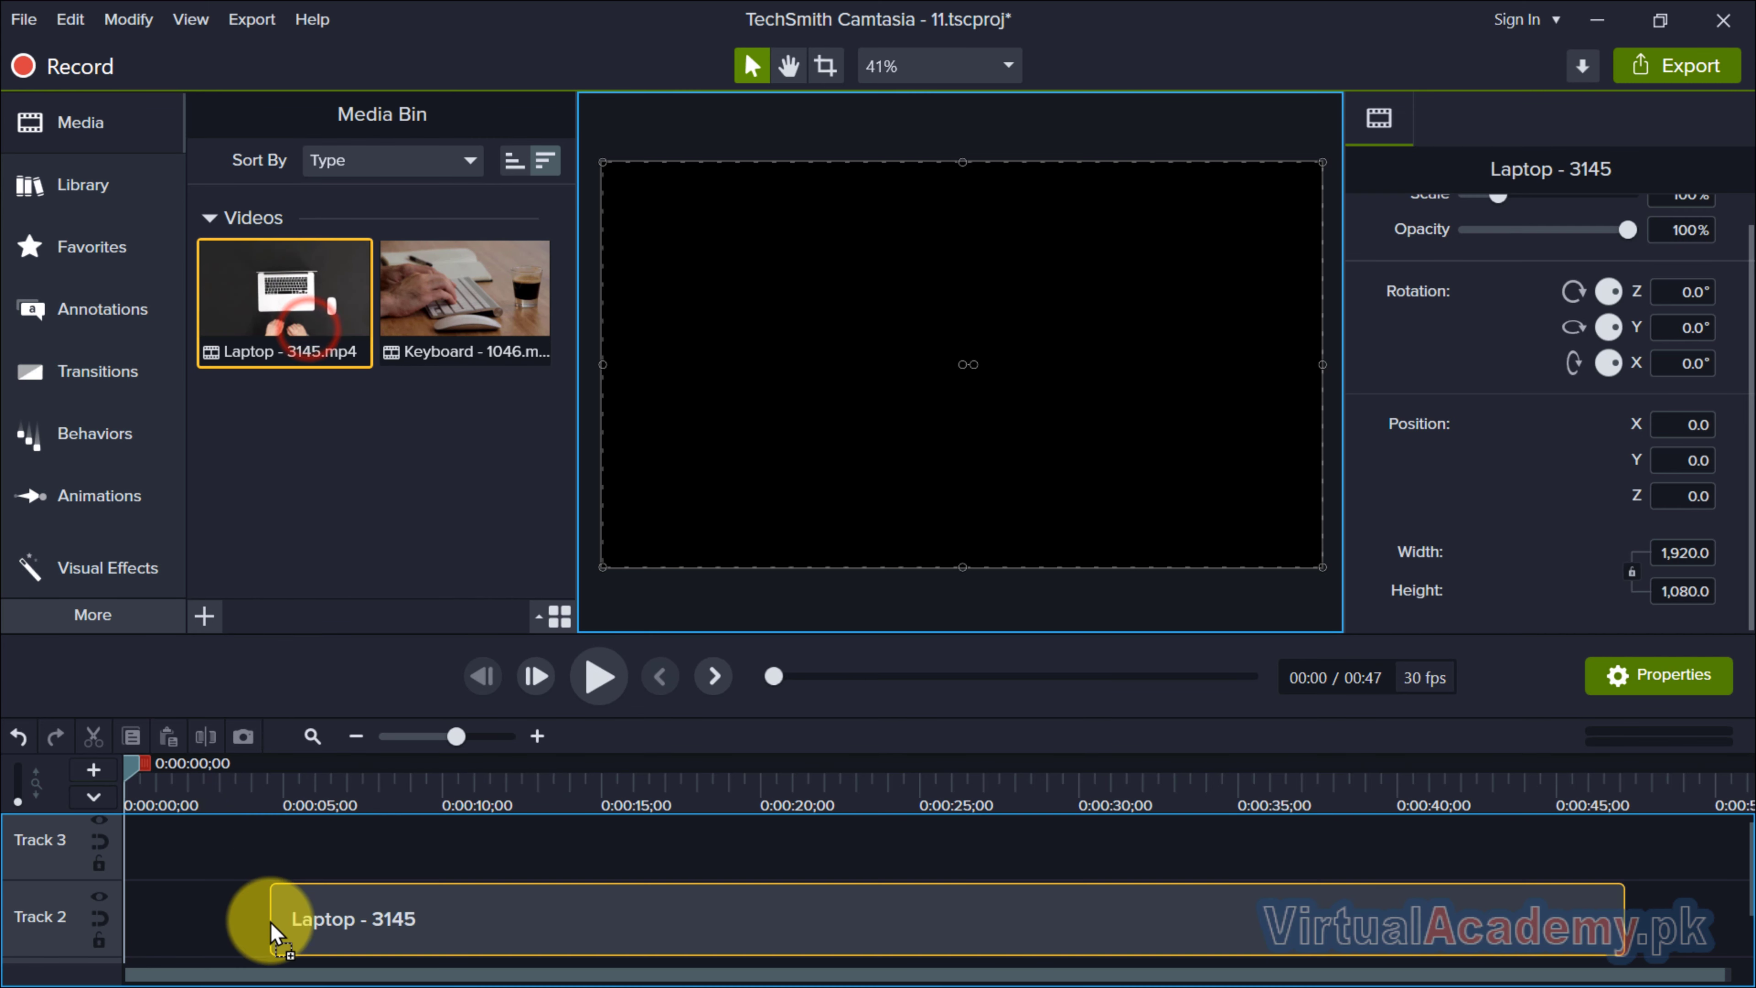
drag(465, 298, 177, 844)
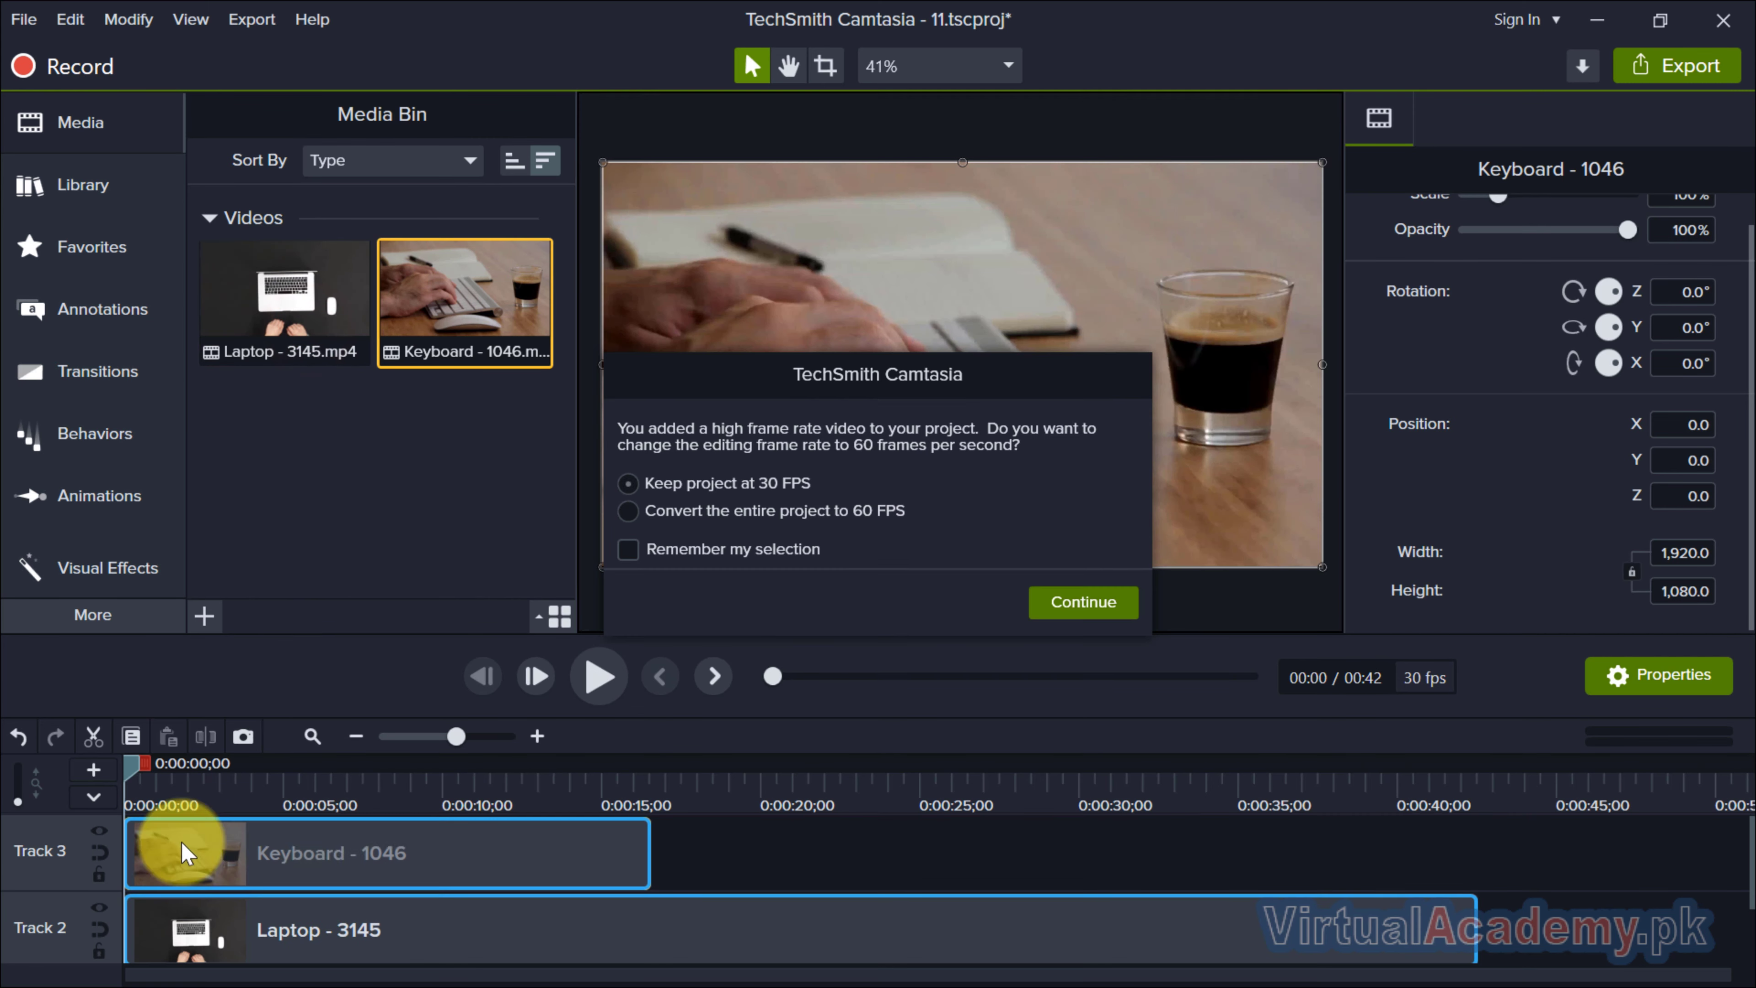
click(1078, 601)
At 0:00:09;22, scale the Keyboard clip down to about 74% and keep it centred over the Laptop clip.
click(434, 776)
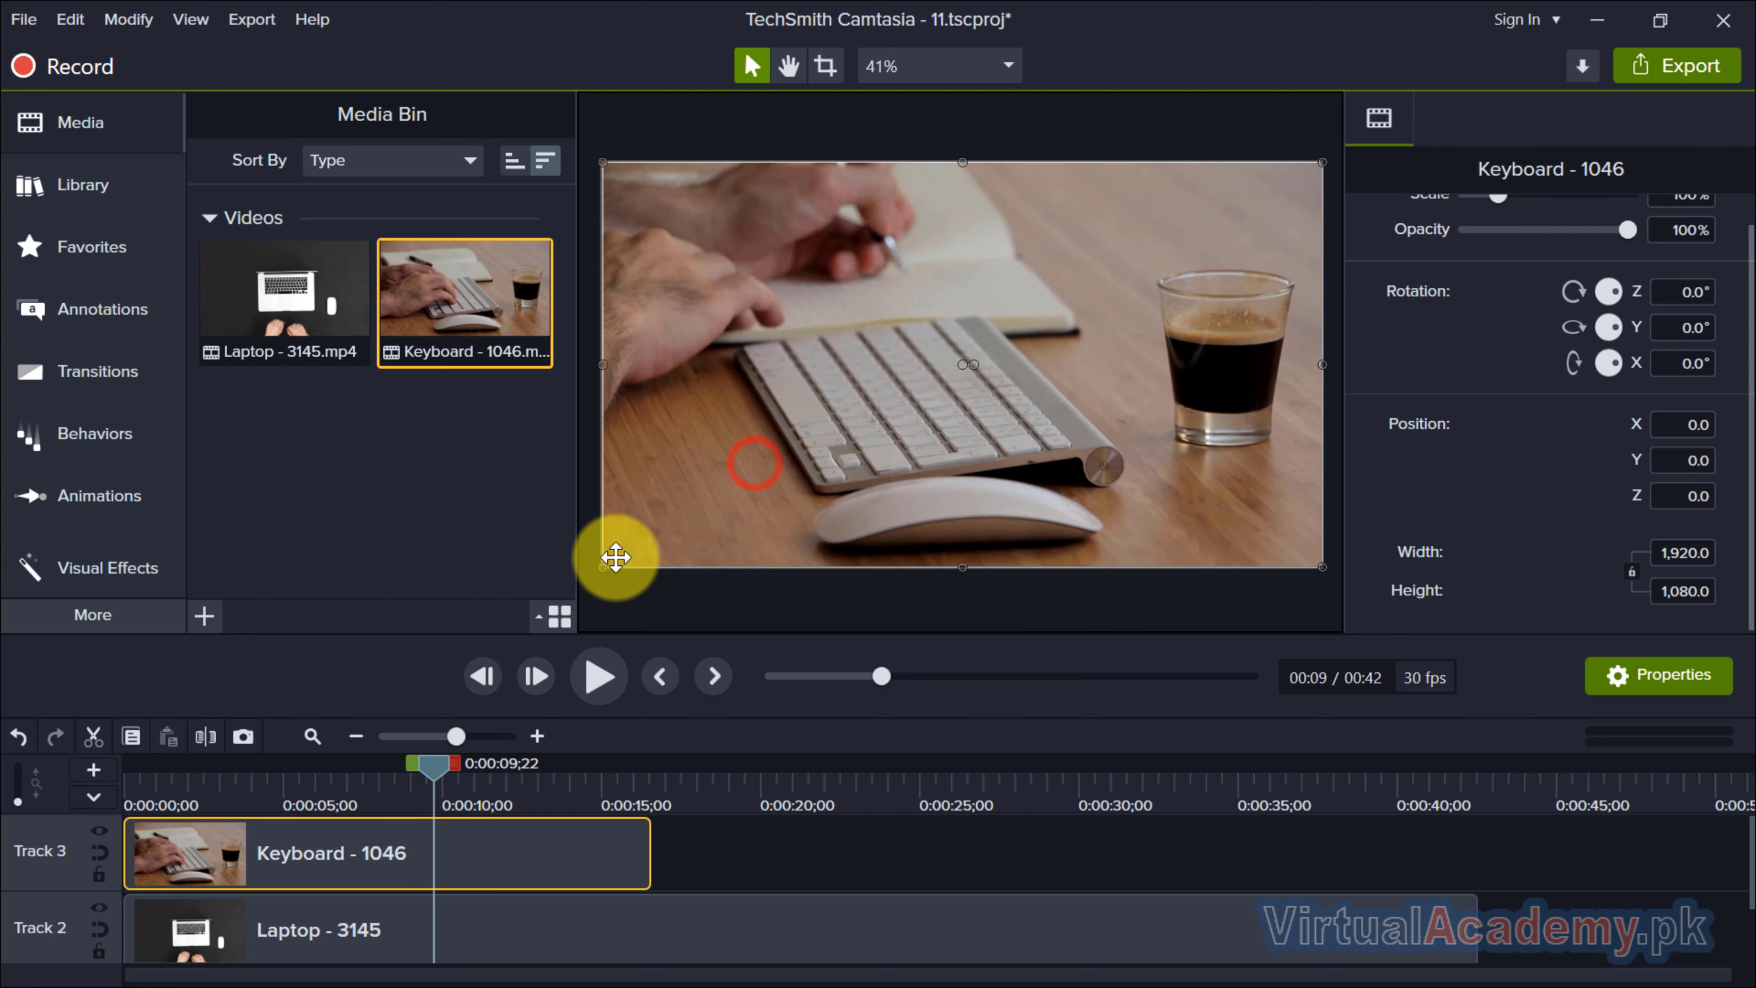
drag(601, 565, 789, 462)
drag(994, 442, 905, 486)
click(1287, 473)
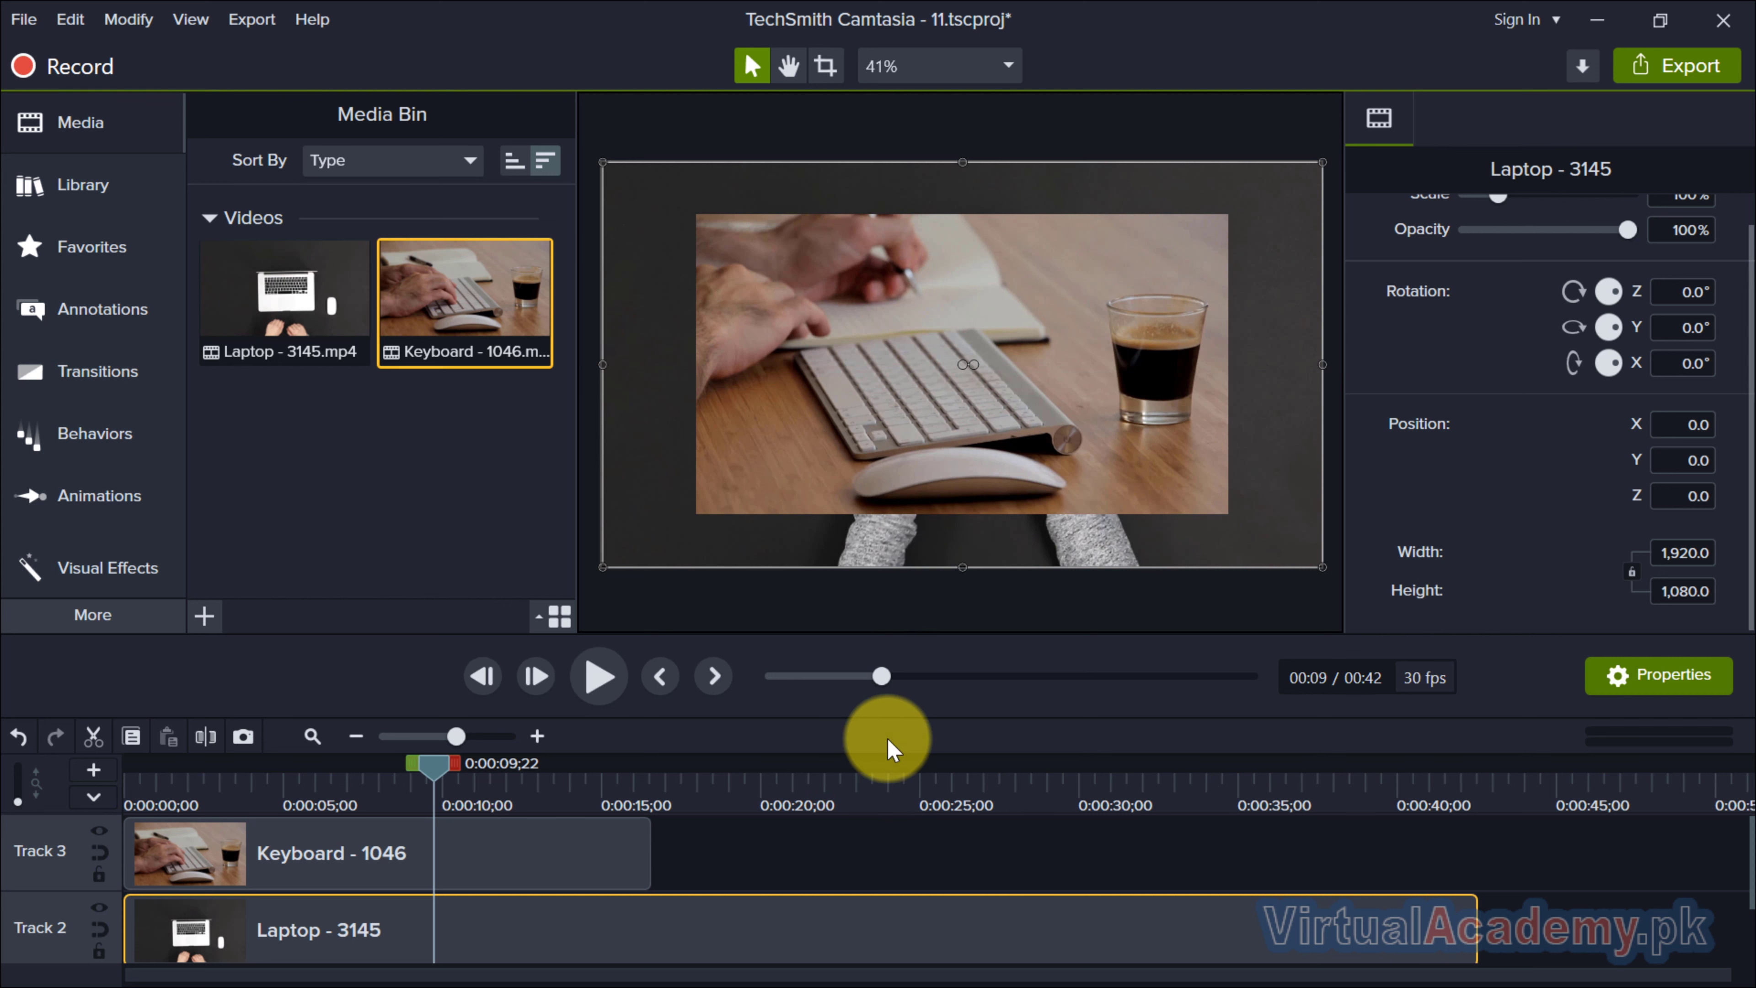
click(882, 849)
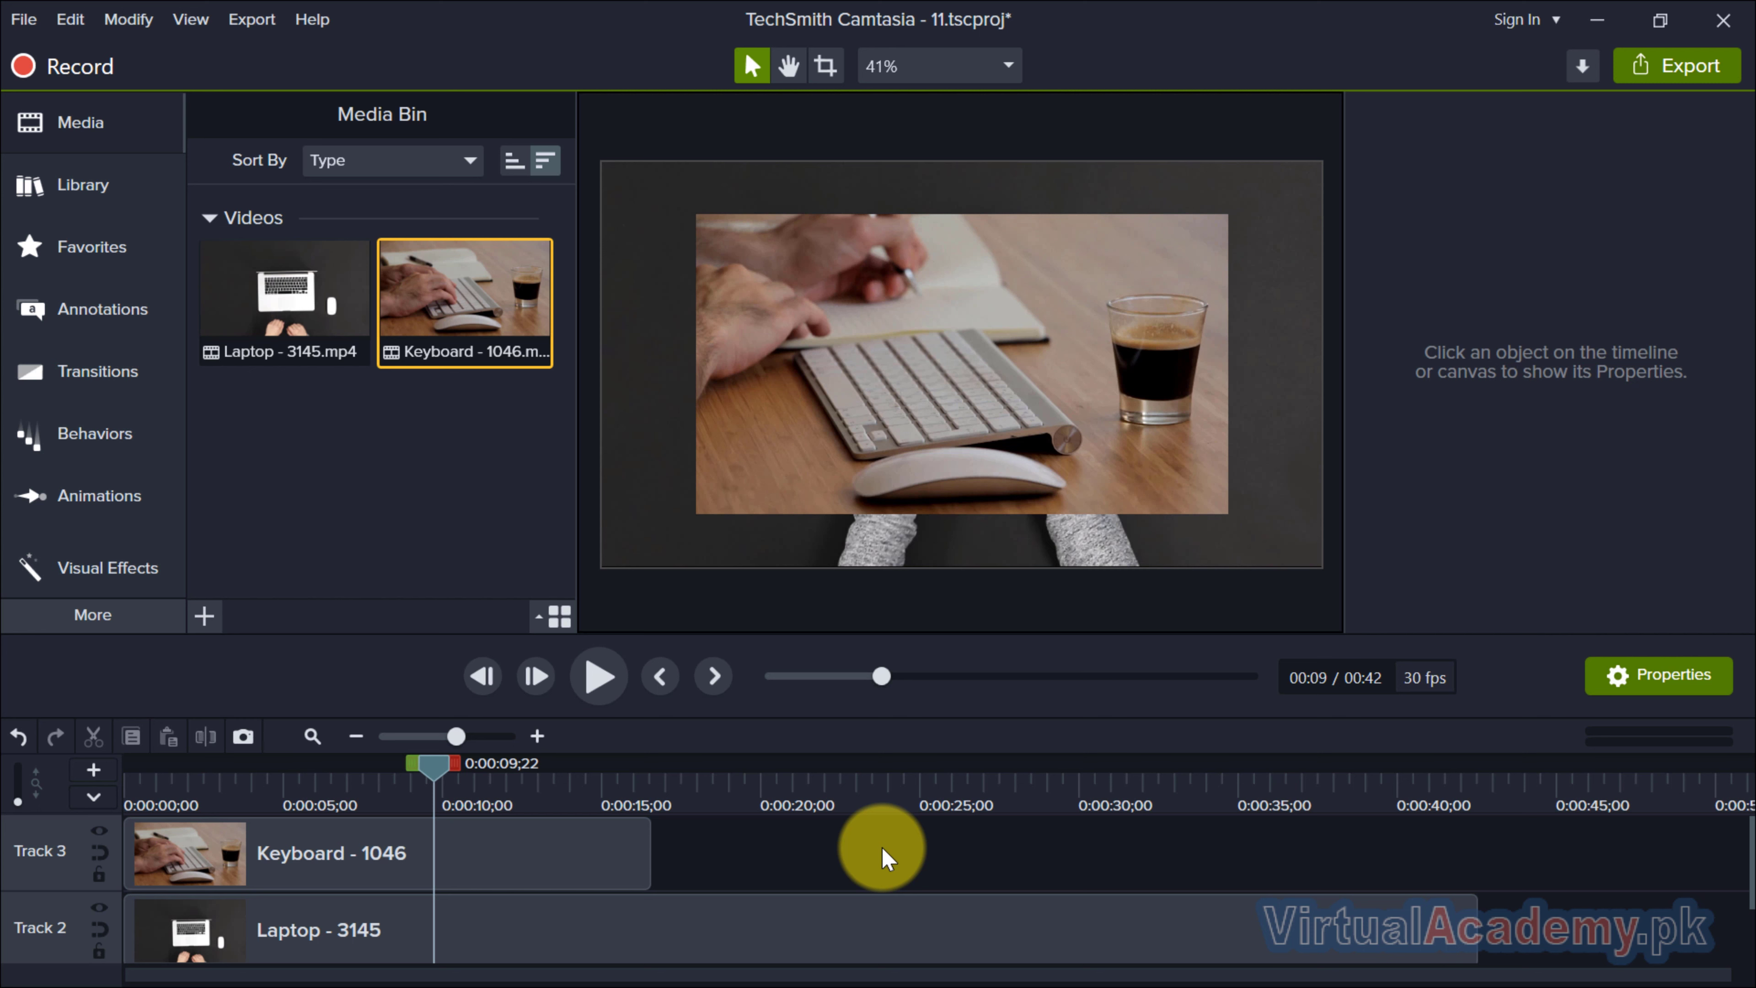
Apply the Border visual effect to the Keyboard clip on Track 3 and set its thickness to 10.
click(162, 566)
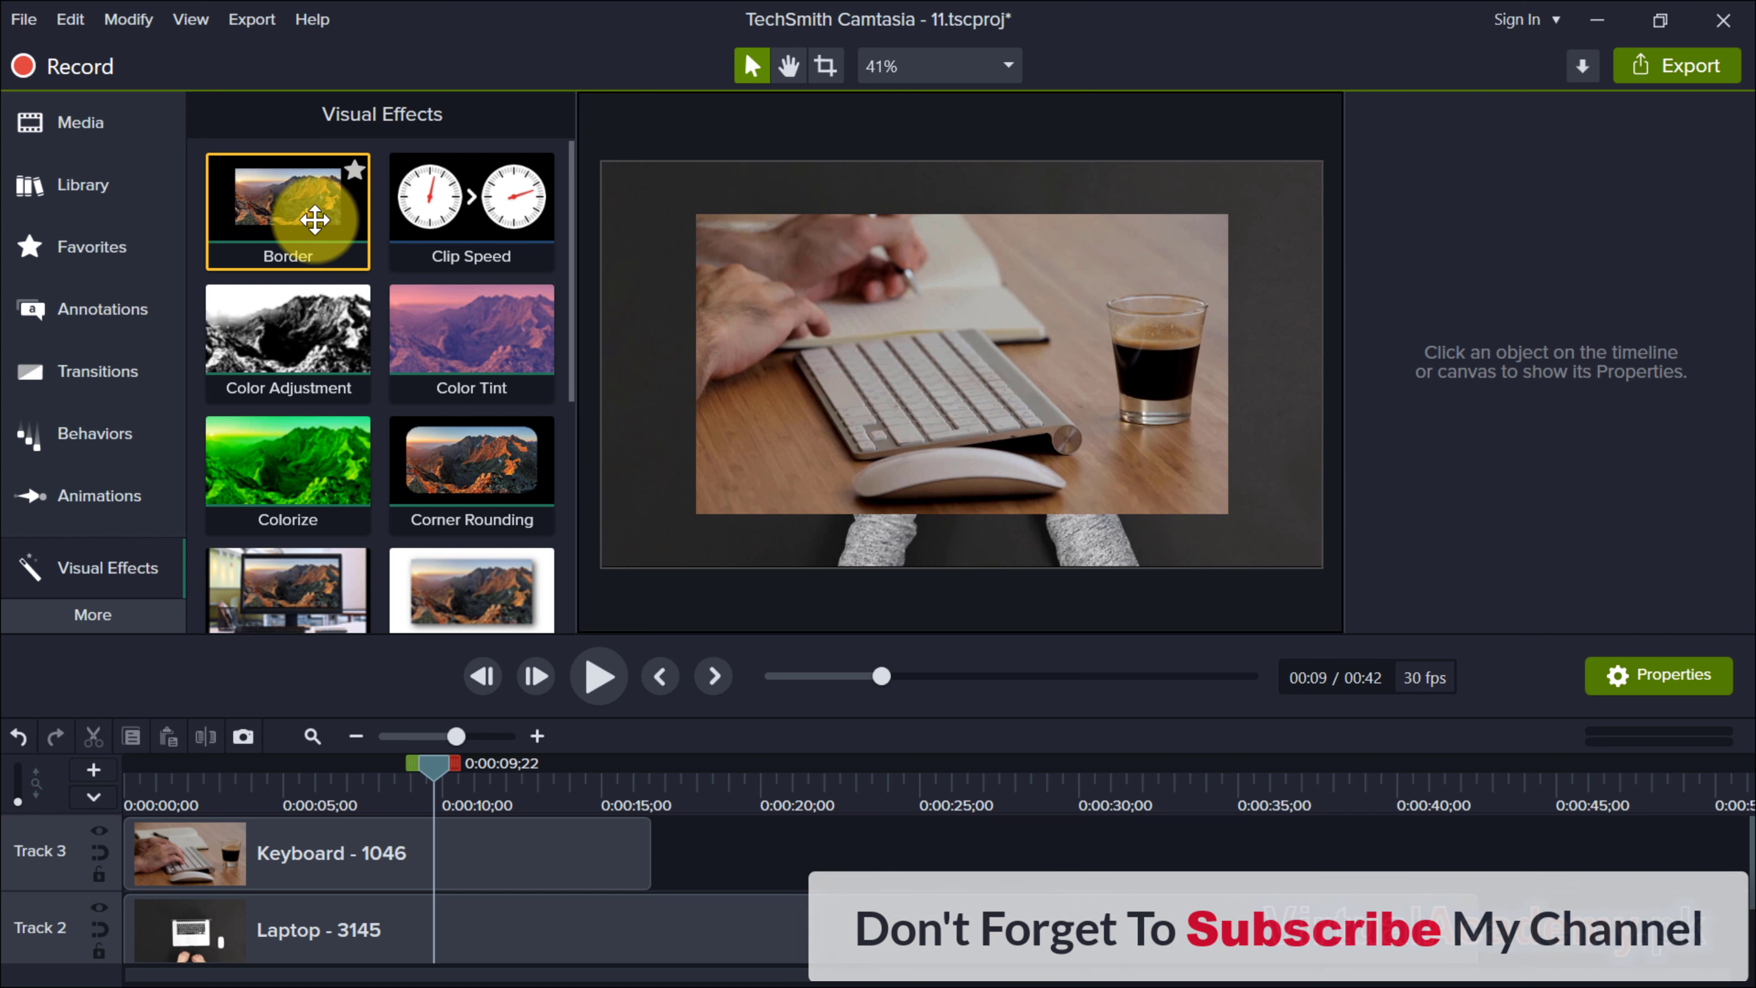
drag(297, 220, 364, 870)
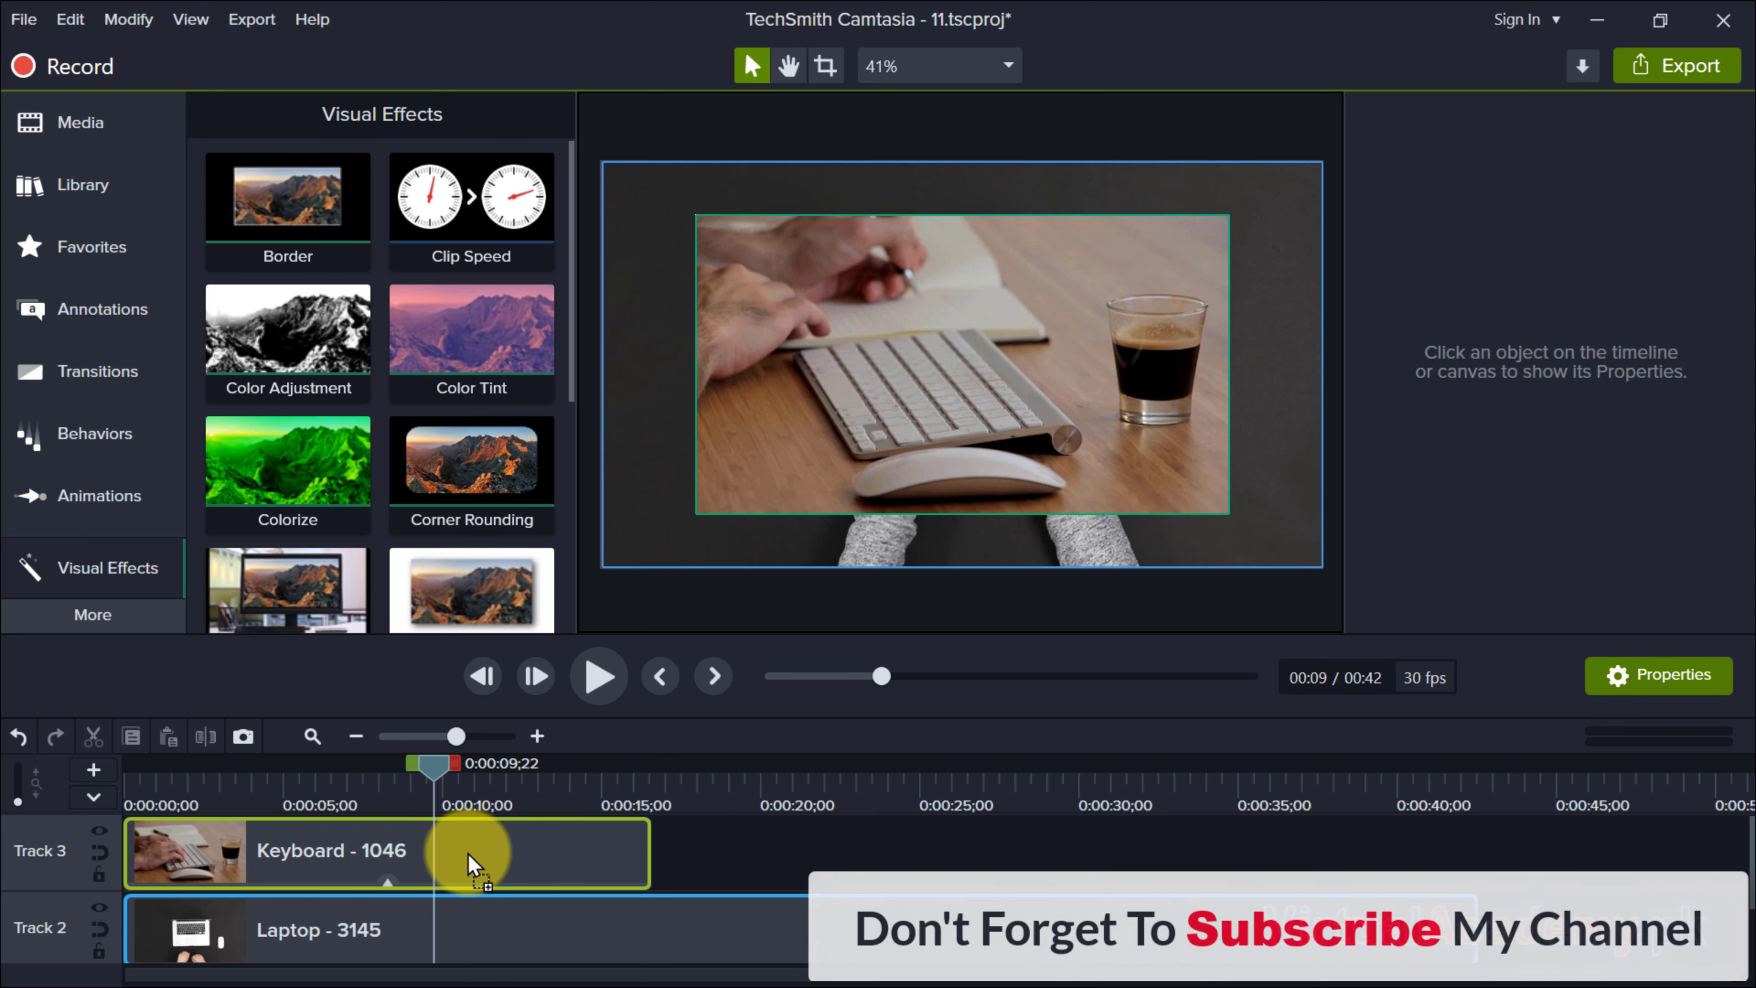
drag(467, 862, 462, 845)
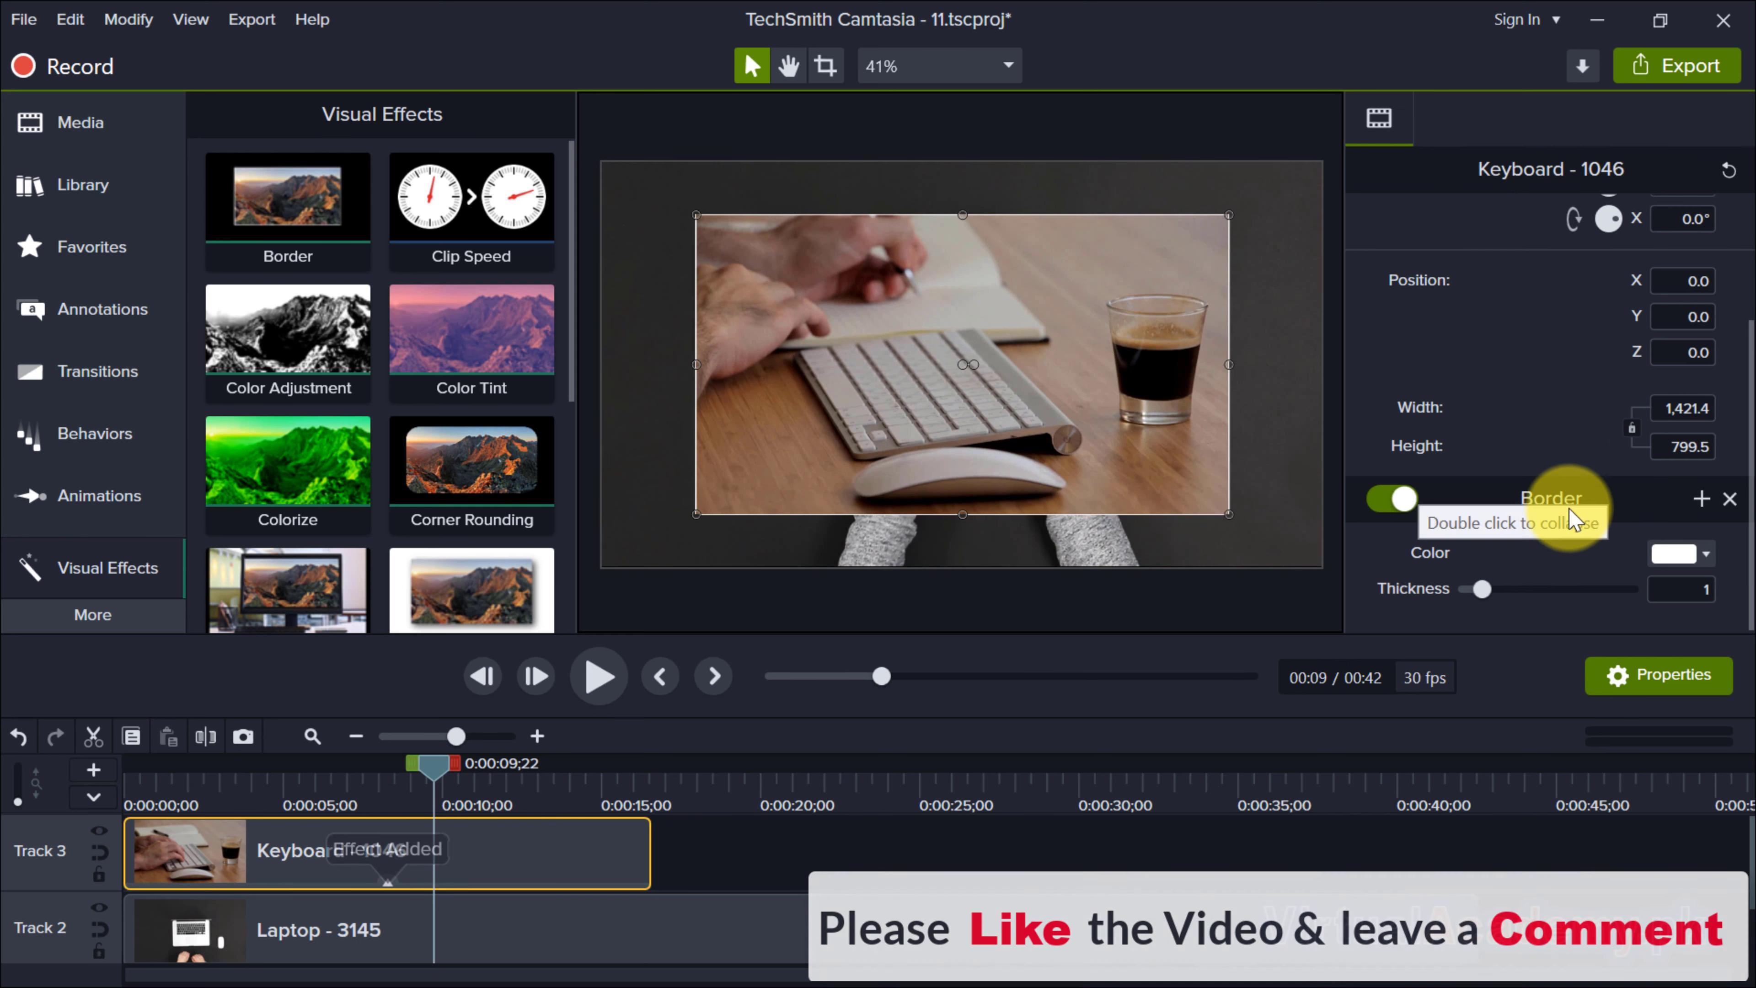
drag(1480, 590, 1627, 591)
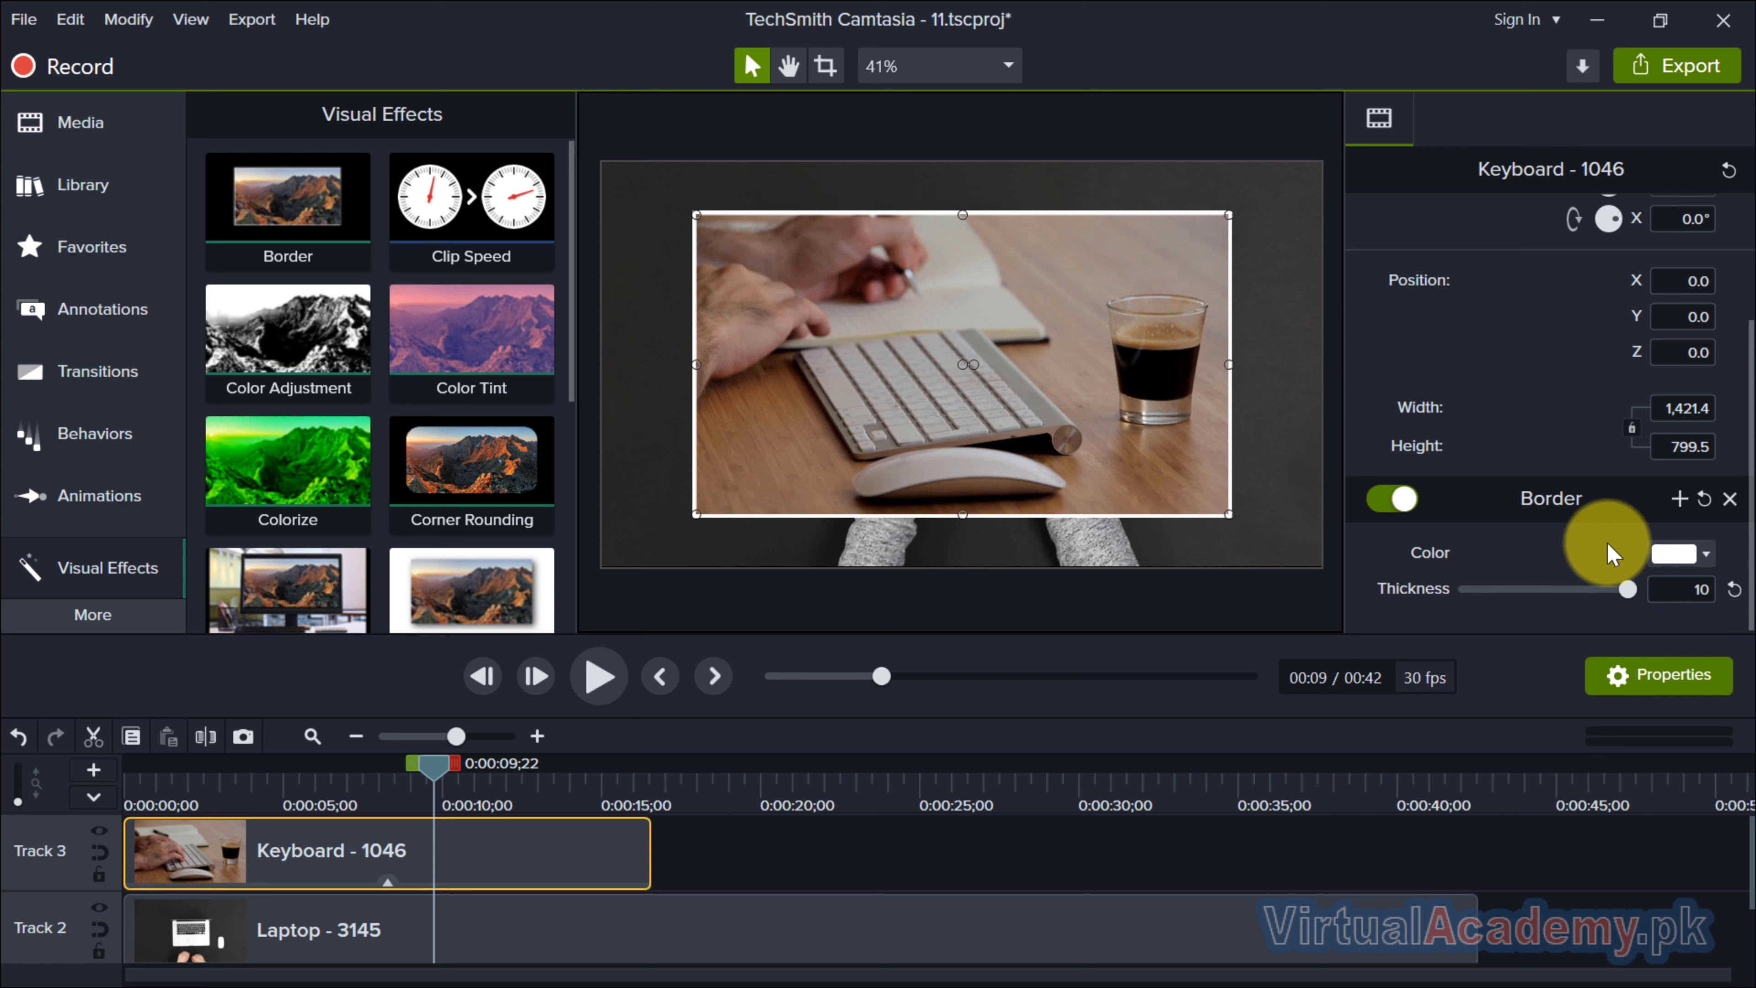
Try red #E42929 as the border colour, then sample the dark background of the Laptop video with the eyedropper.
click(1677, 549)
drag(1568, 686, 1624, 668)
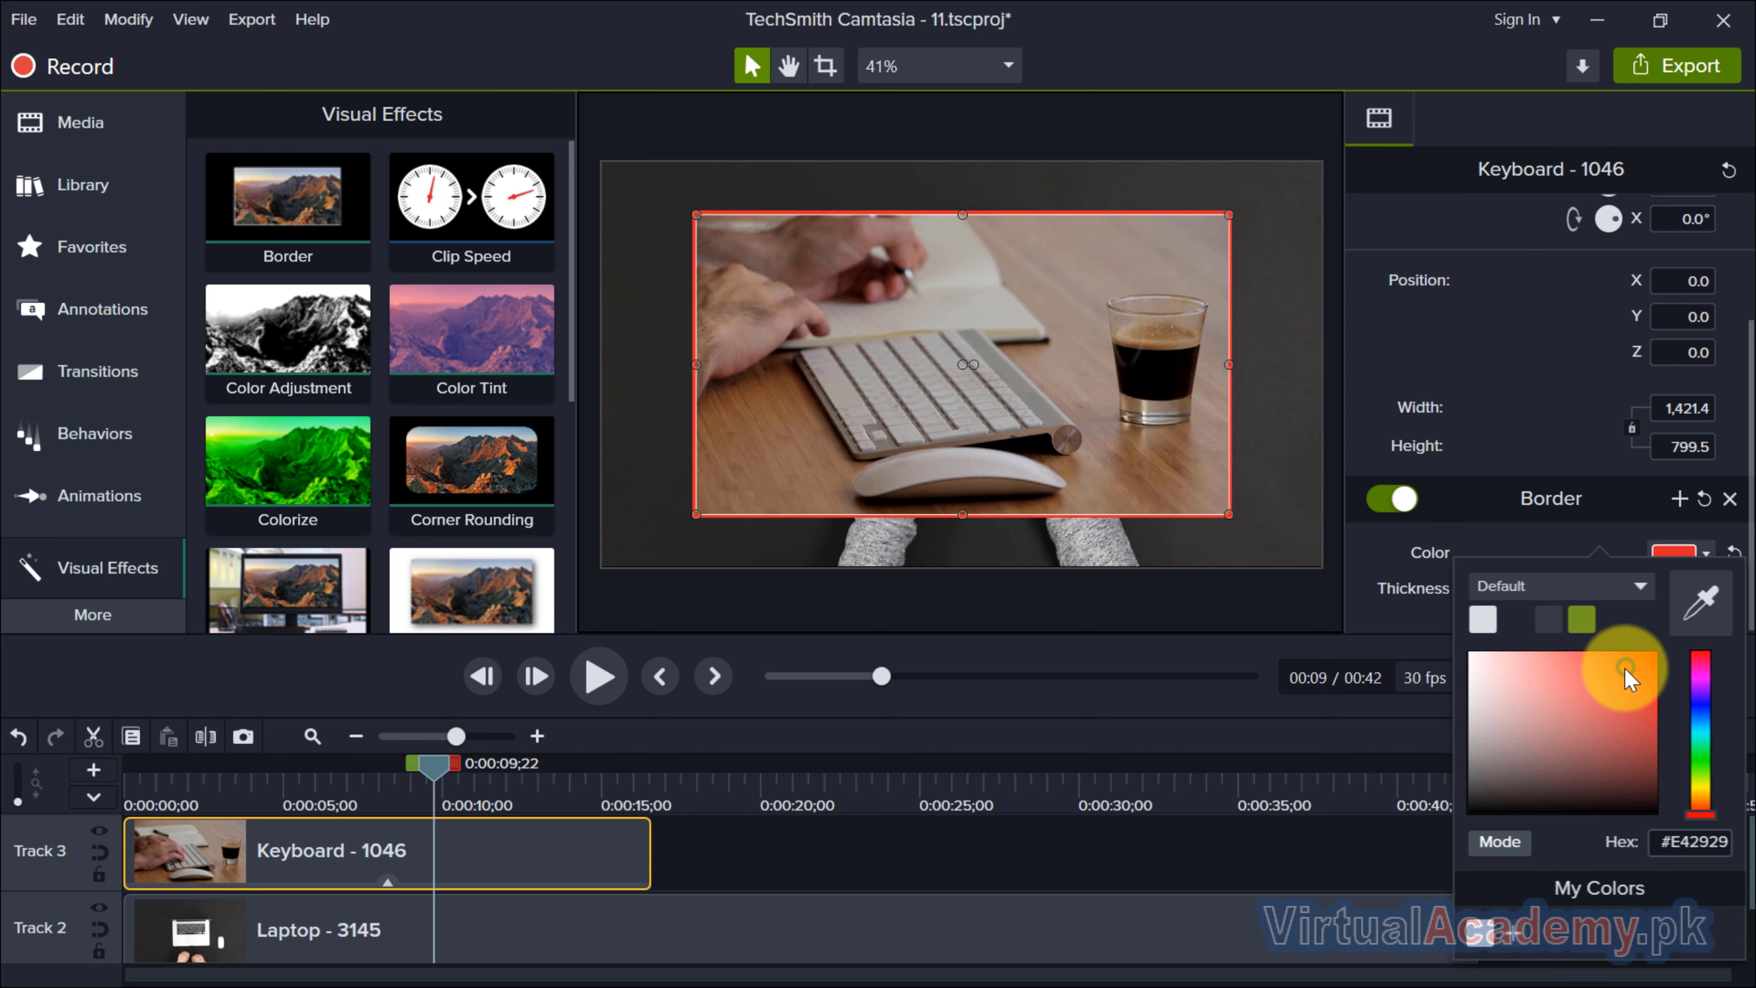
click(1699, 599)
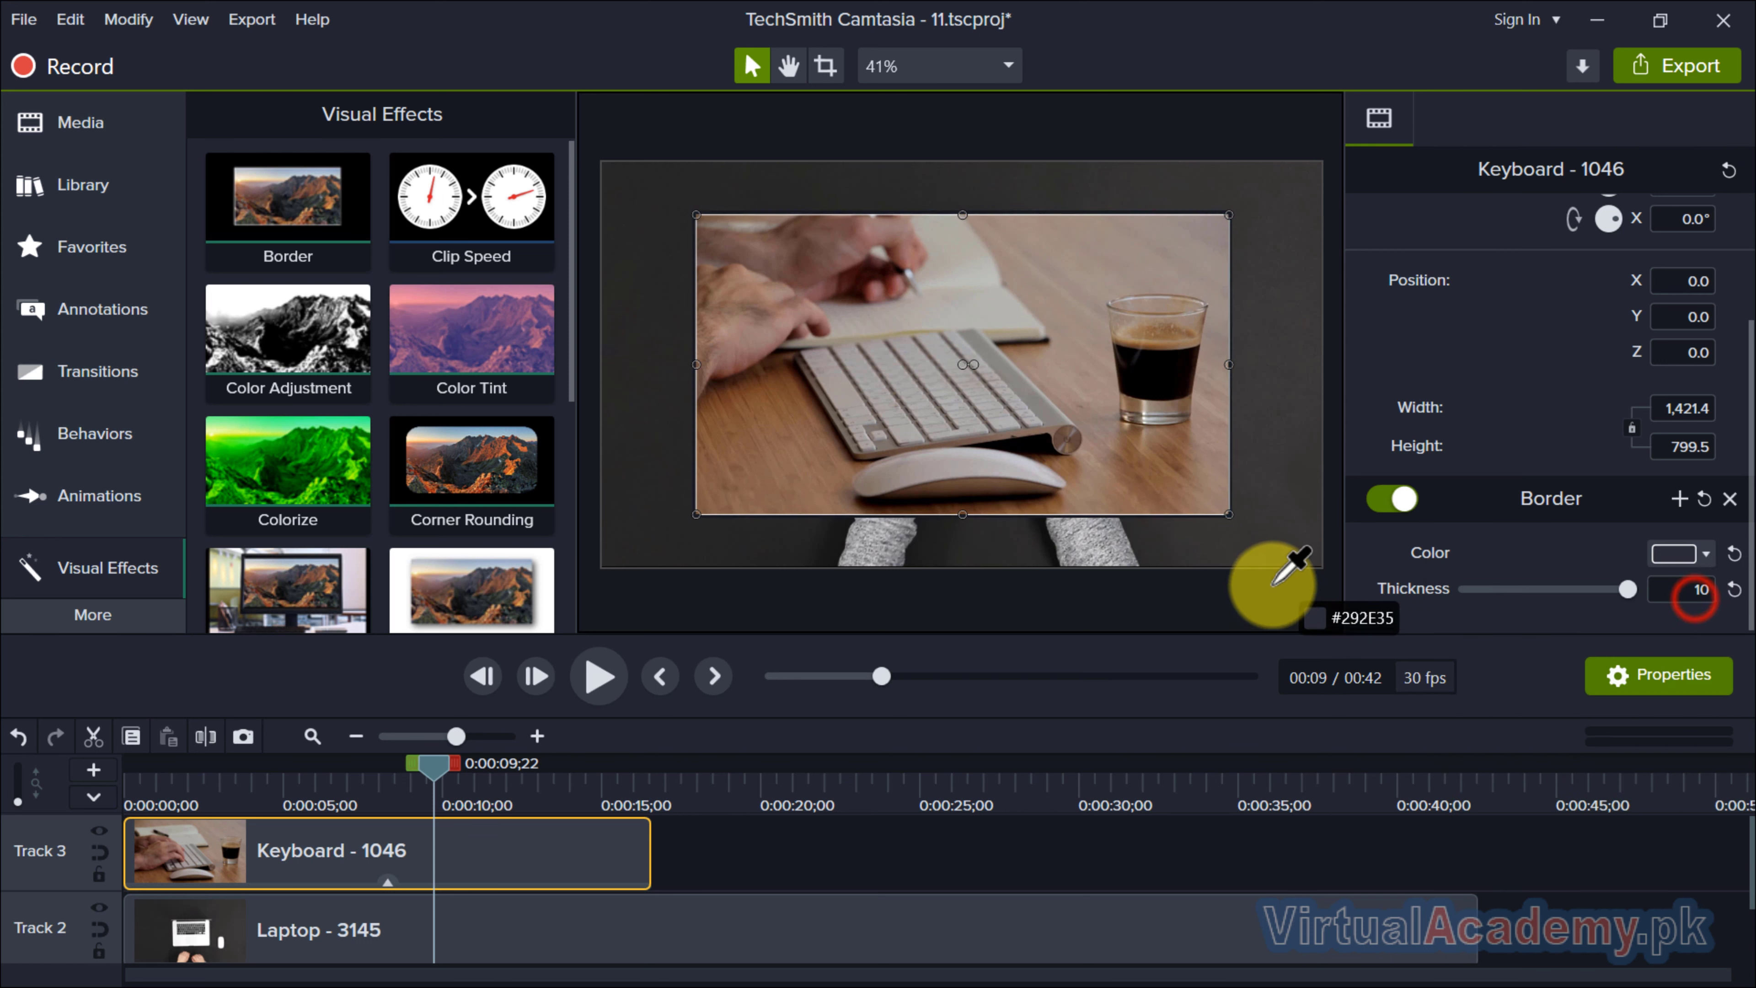
click(1262, 313)
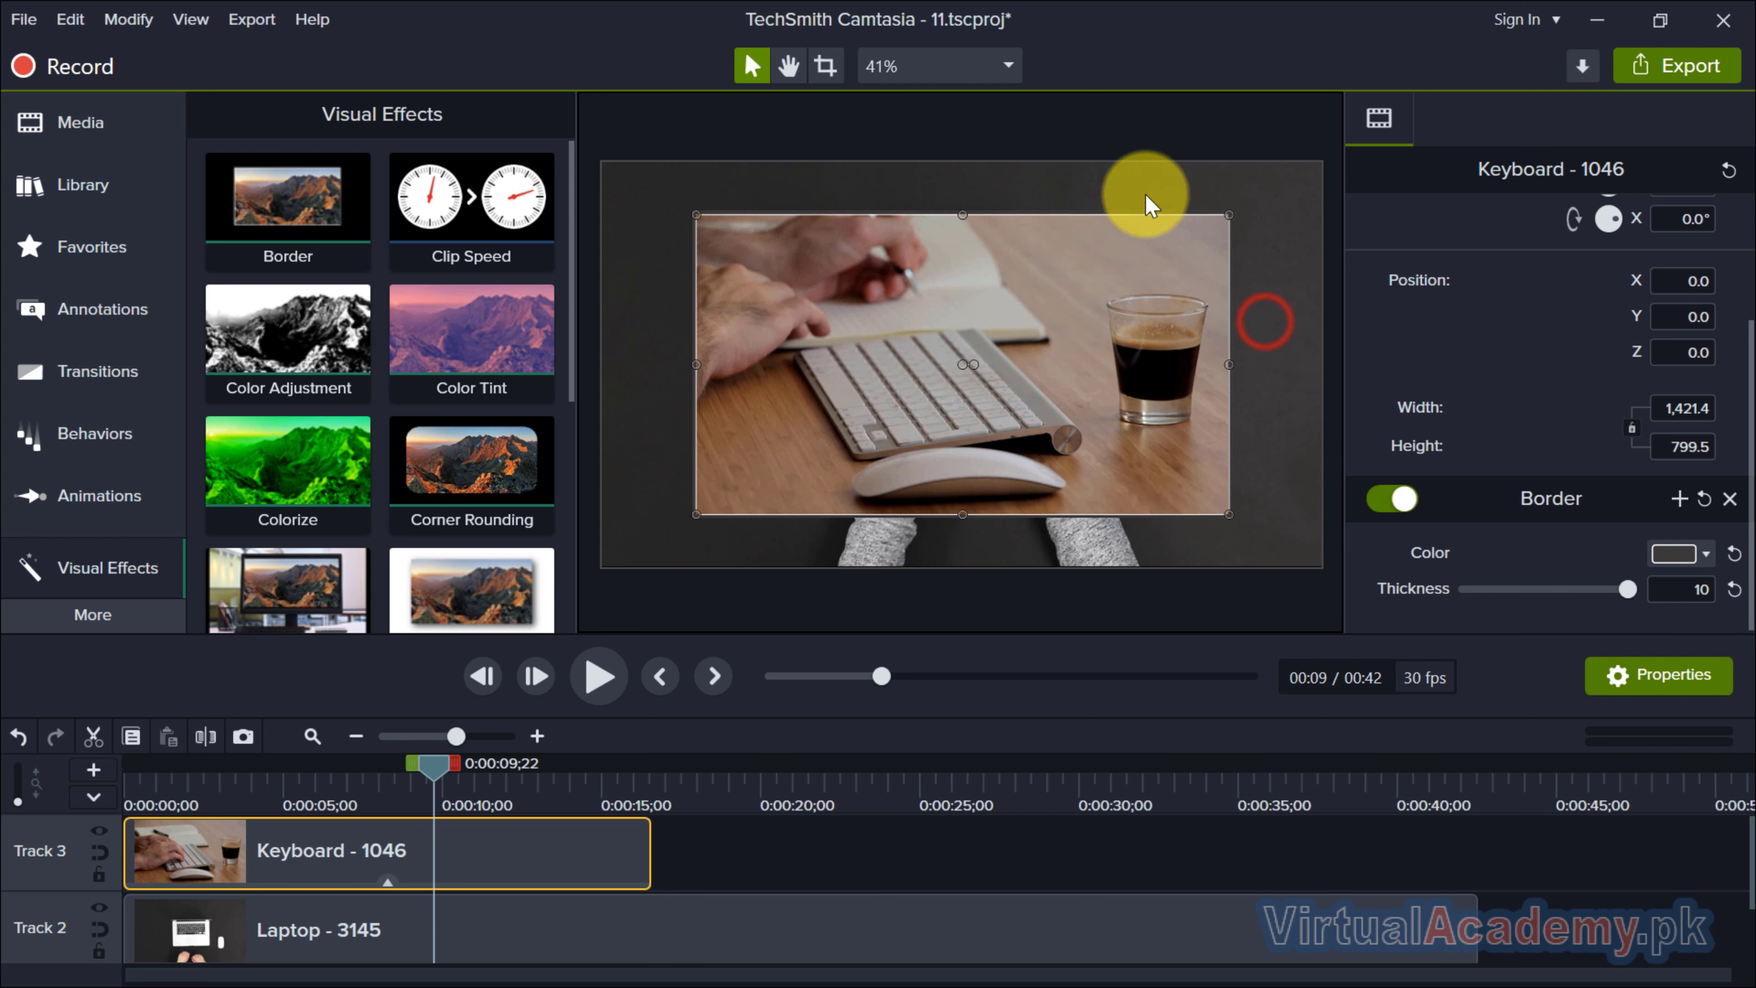
Set the Keyboard clip's border colour to the light grey default swatch, then select the Laptop clip.
click(1659, 553)
click(1482, 618)
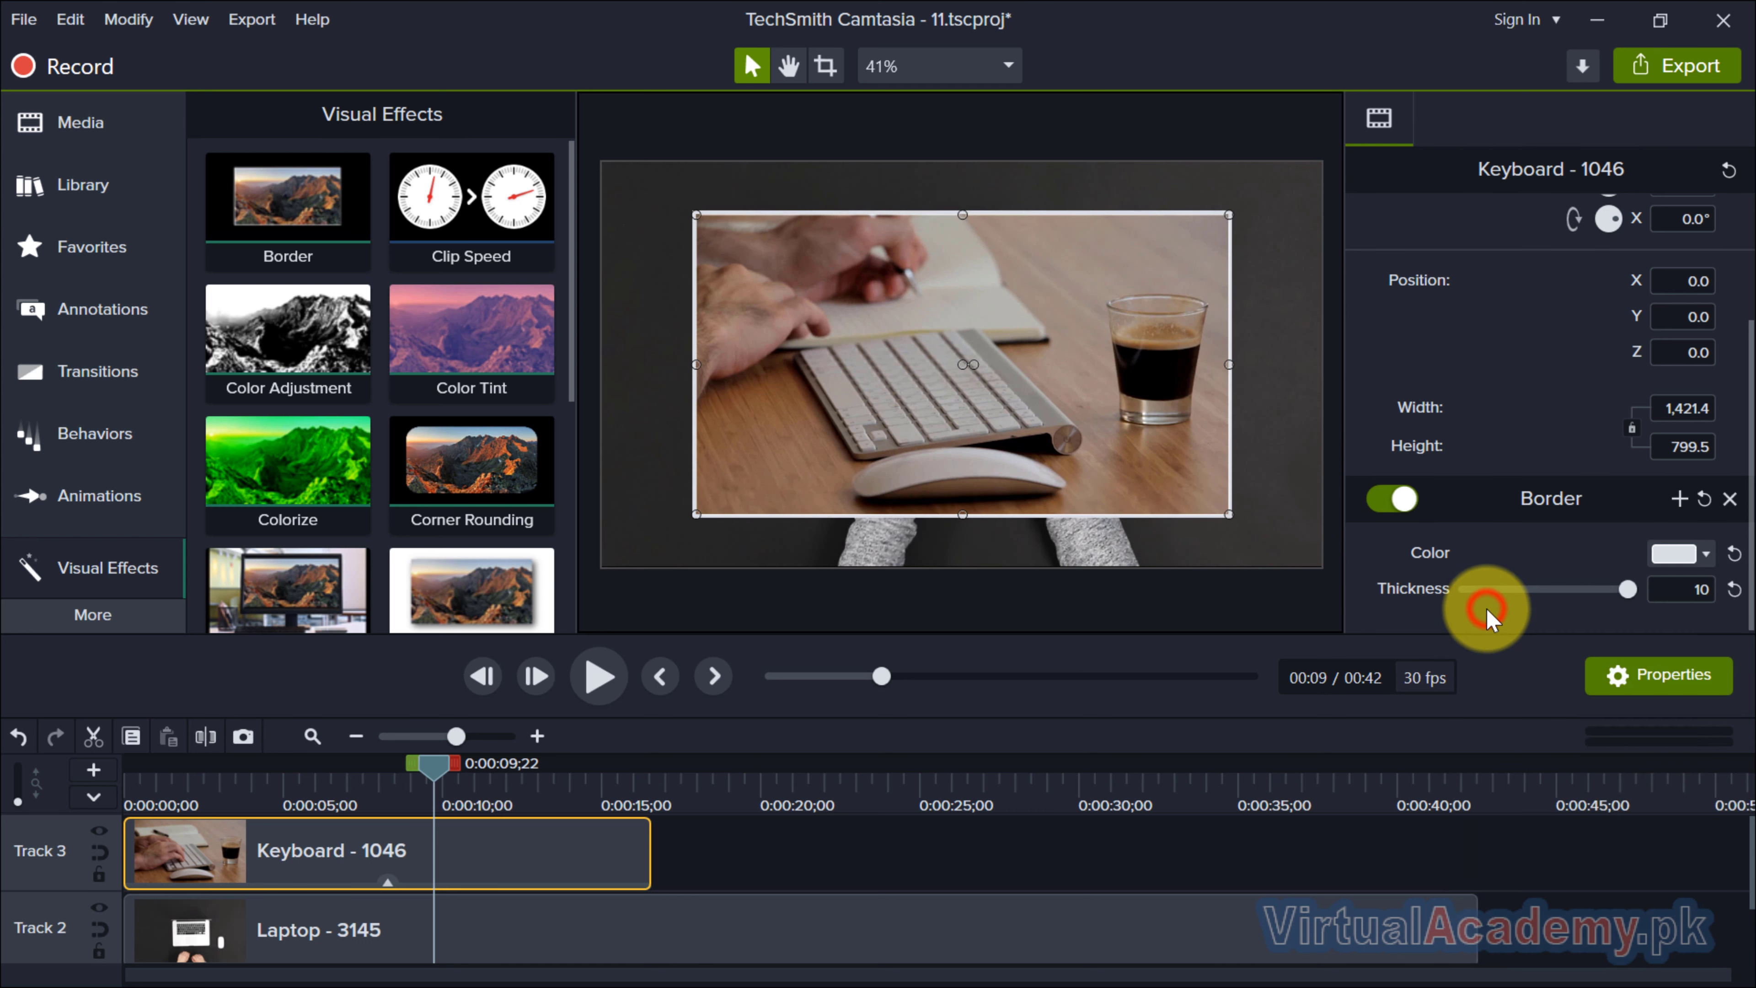
click(1260, 441)
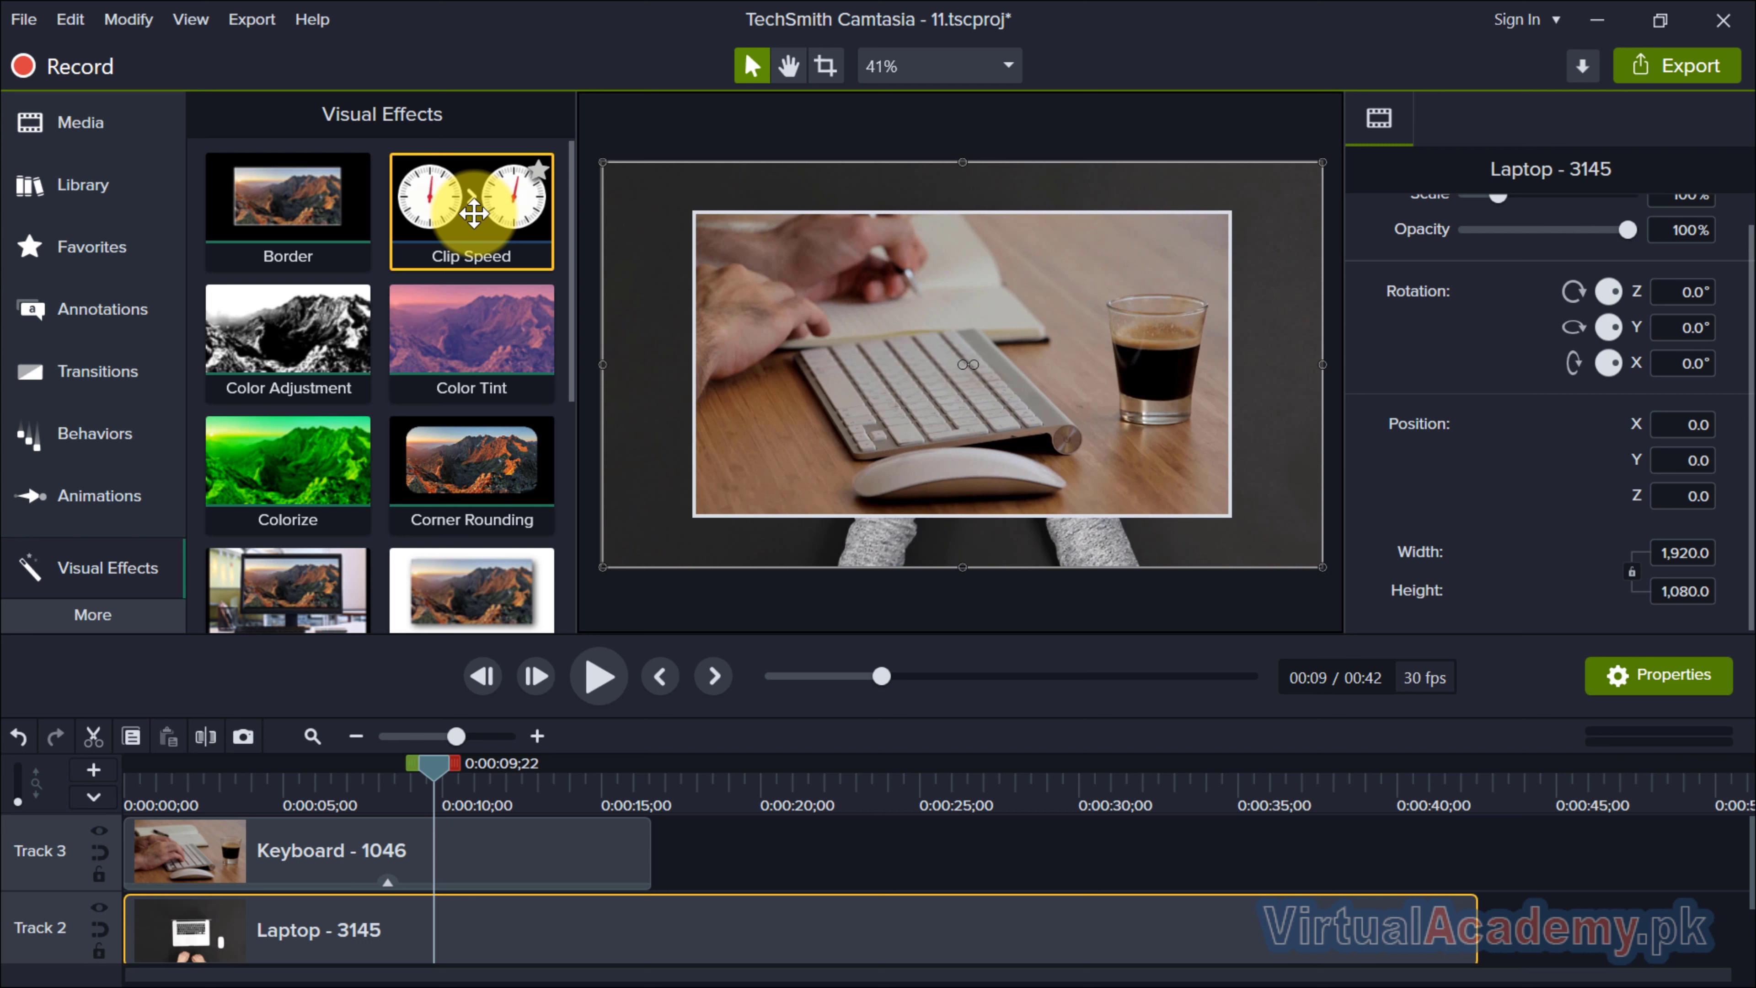
Apply the Clip Speed effect to the Keyboard clip and open its speed value for editing.
drag(473, 213, 549, 856)
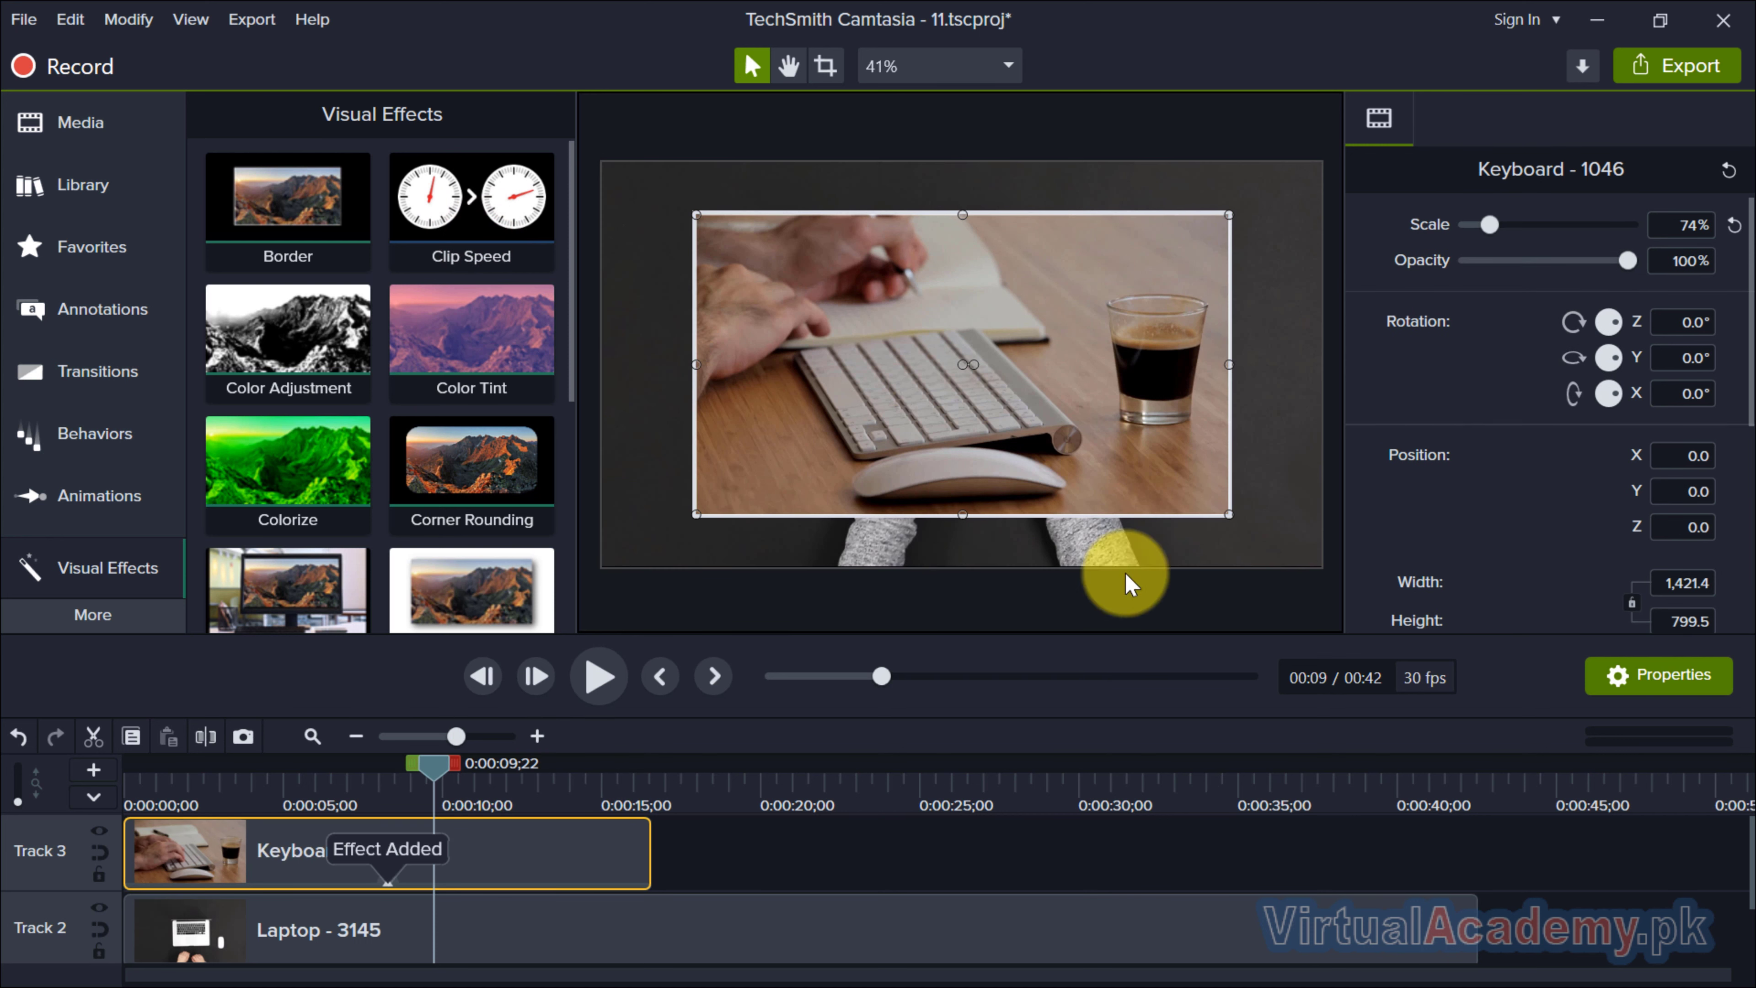
scroll(1531, 356, down, 1)
scroll(1531, 357, down, 3)
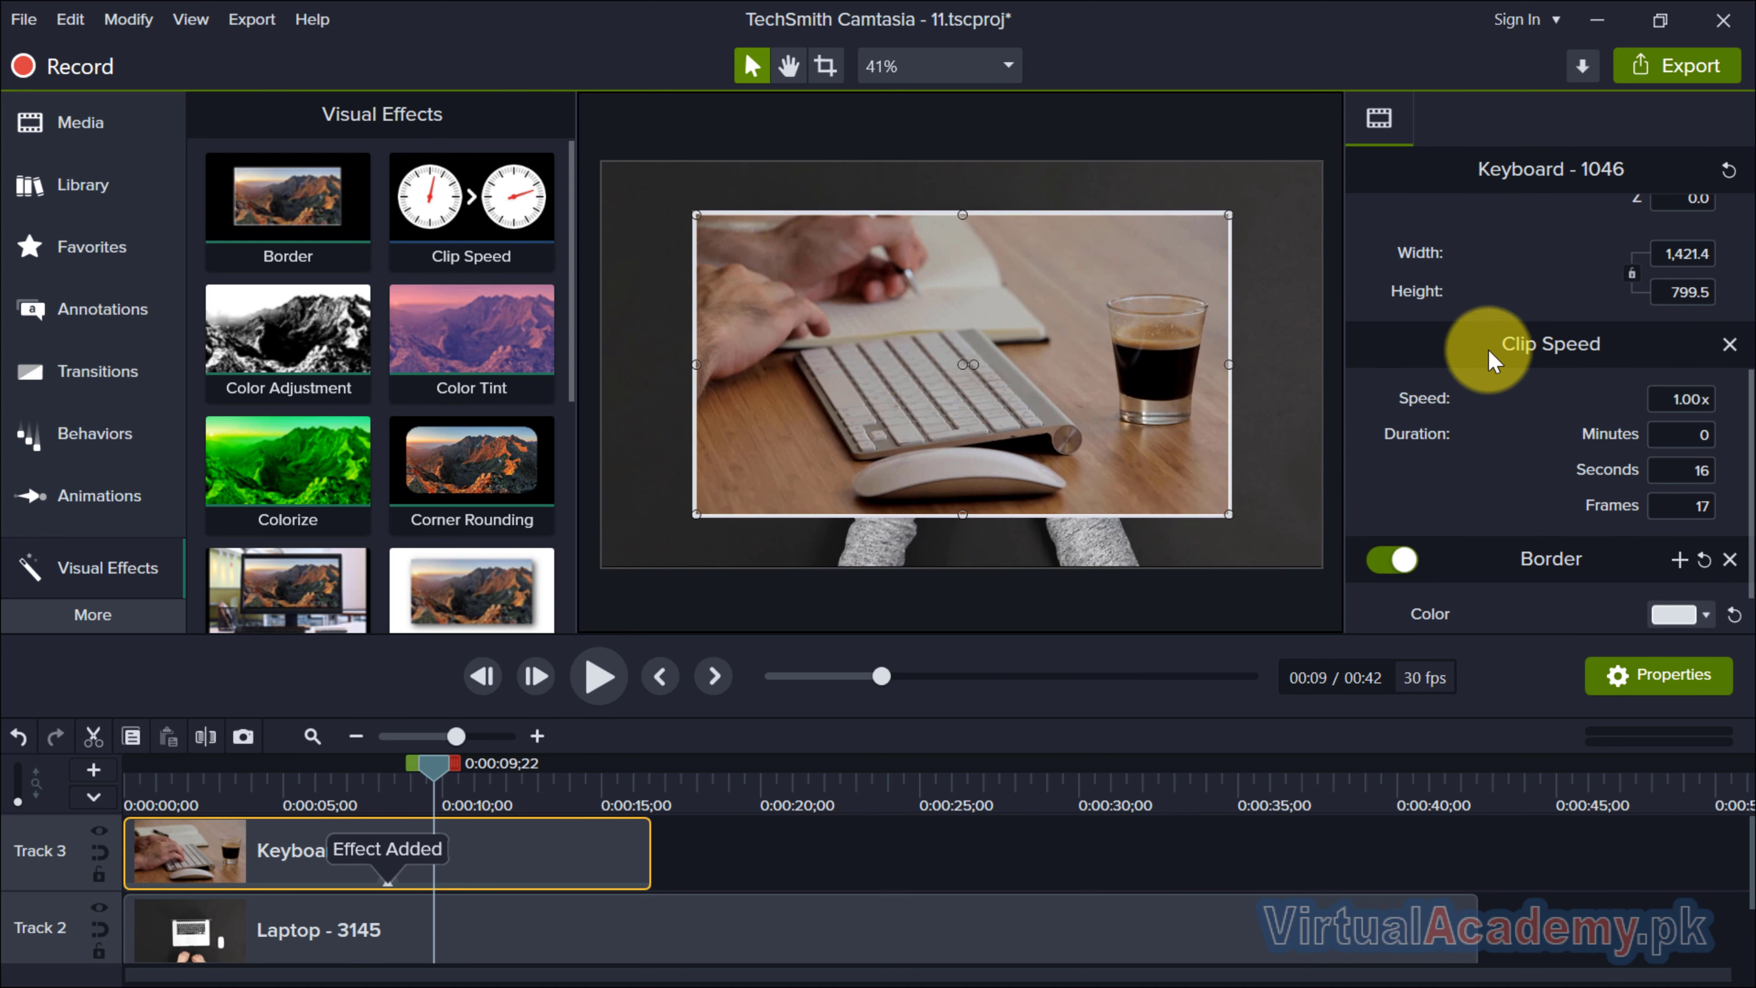
click(1673, 398)
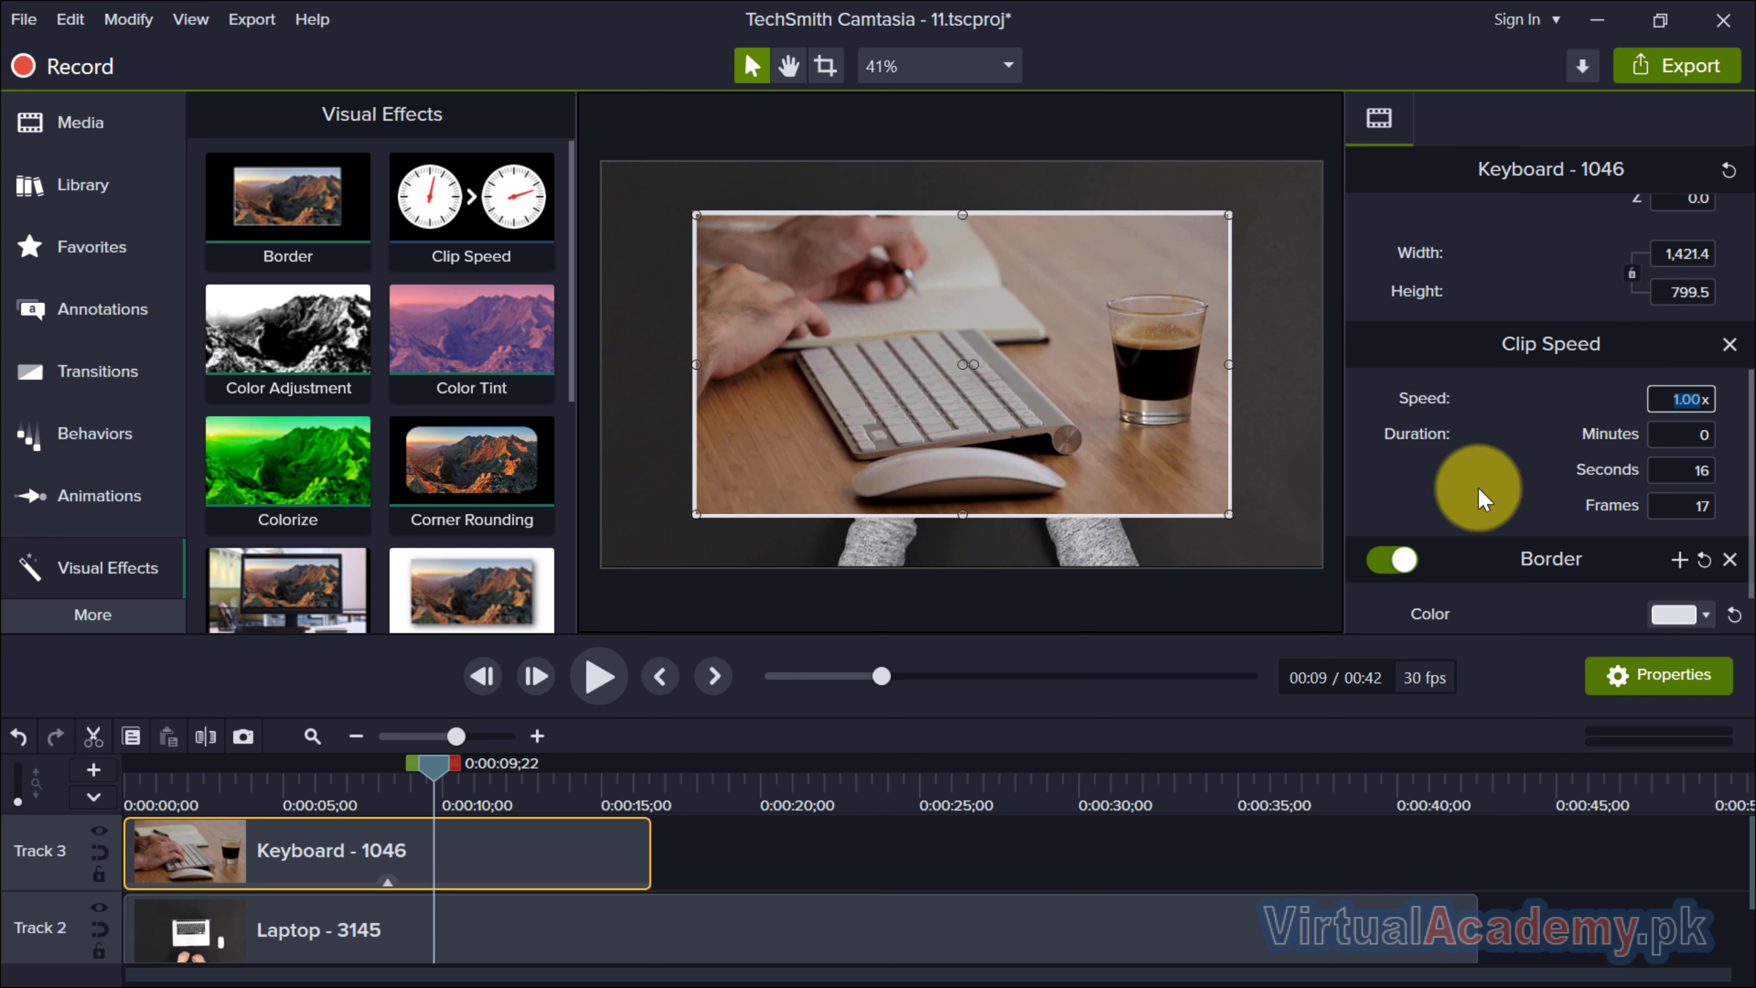
Expand the Keyboard clip's effects on the timeline and delete the Clip Speed effect.
click(389, 882)
click(484, 871)
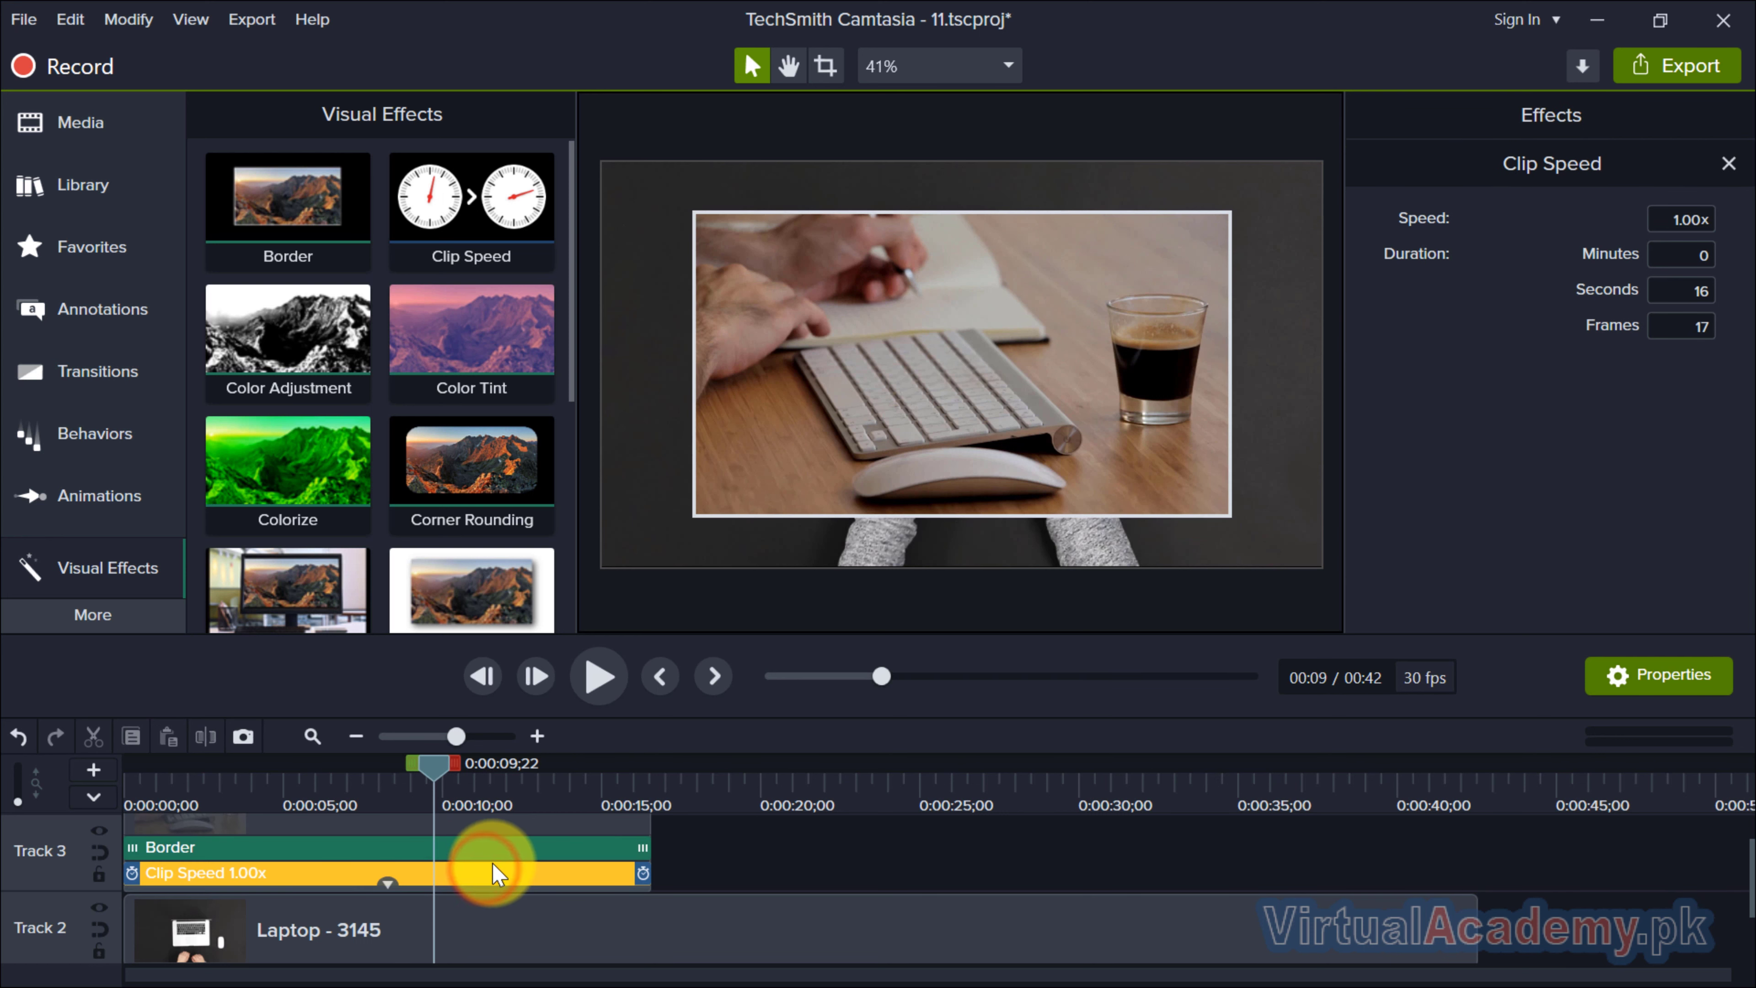
key(Delete)
click(798, 837)
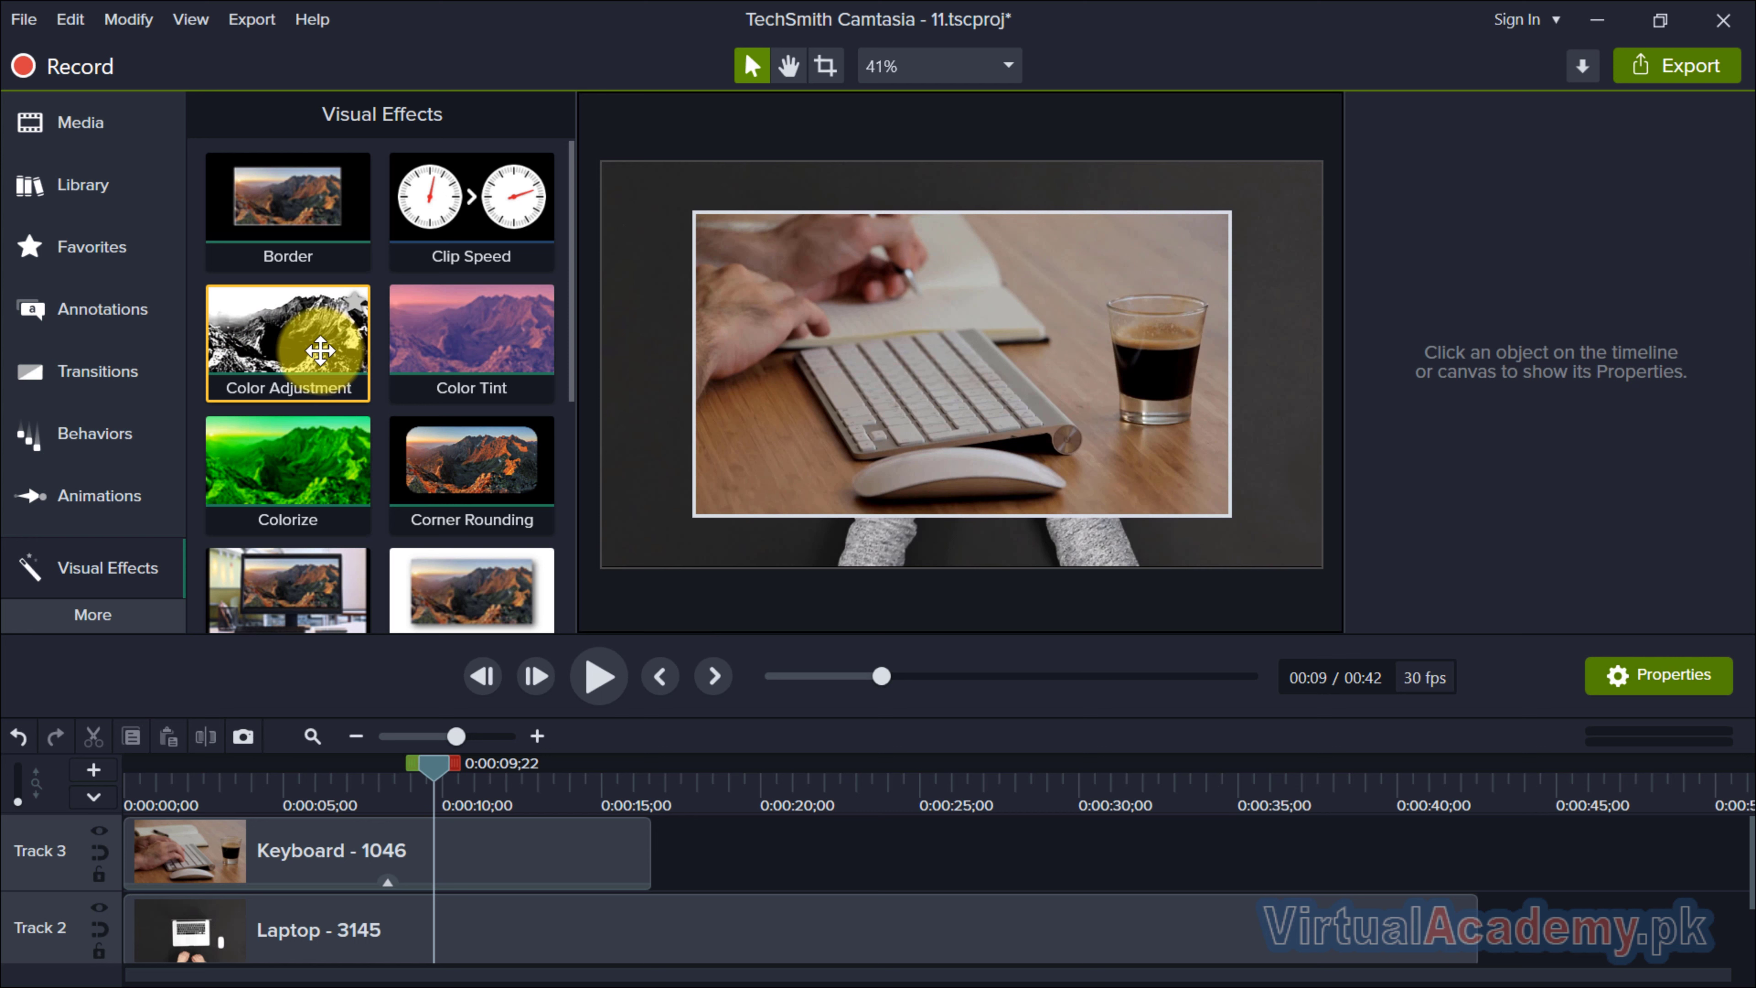
Apply Color Adjustment to the Keyboard clip with brightness -8, contrast 92 and saturation 3.
drag(325, 350, 312, 844)
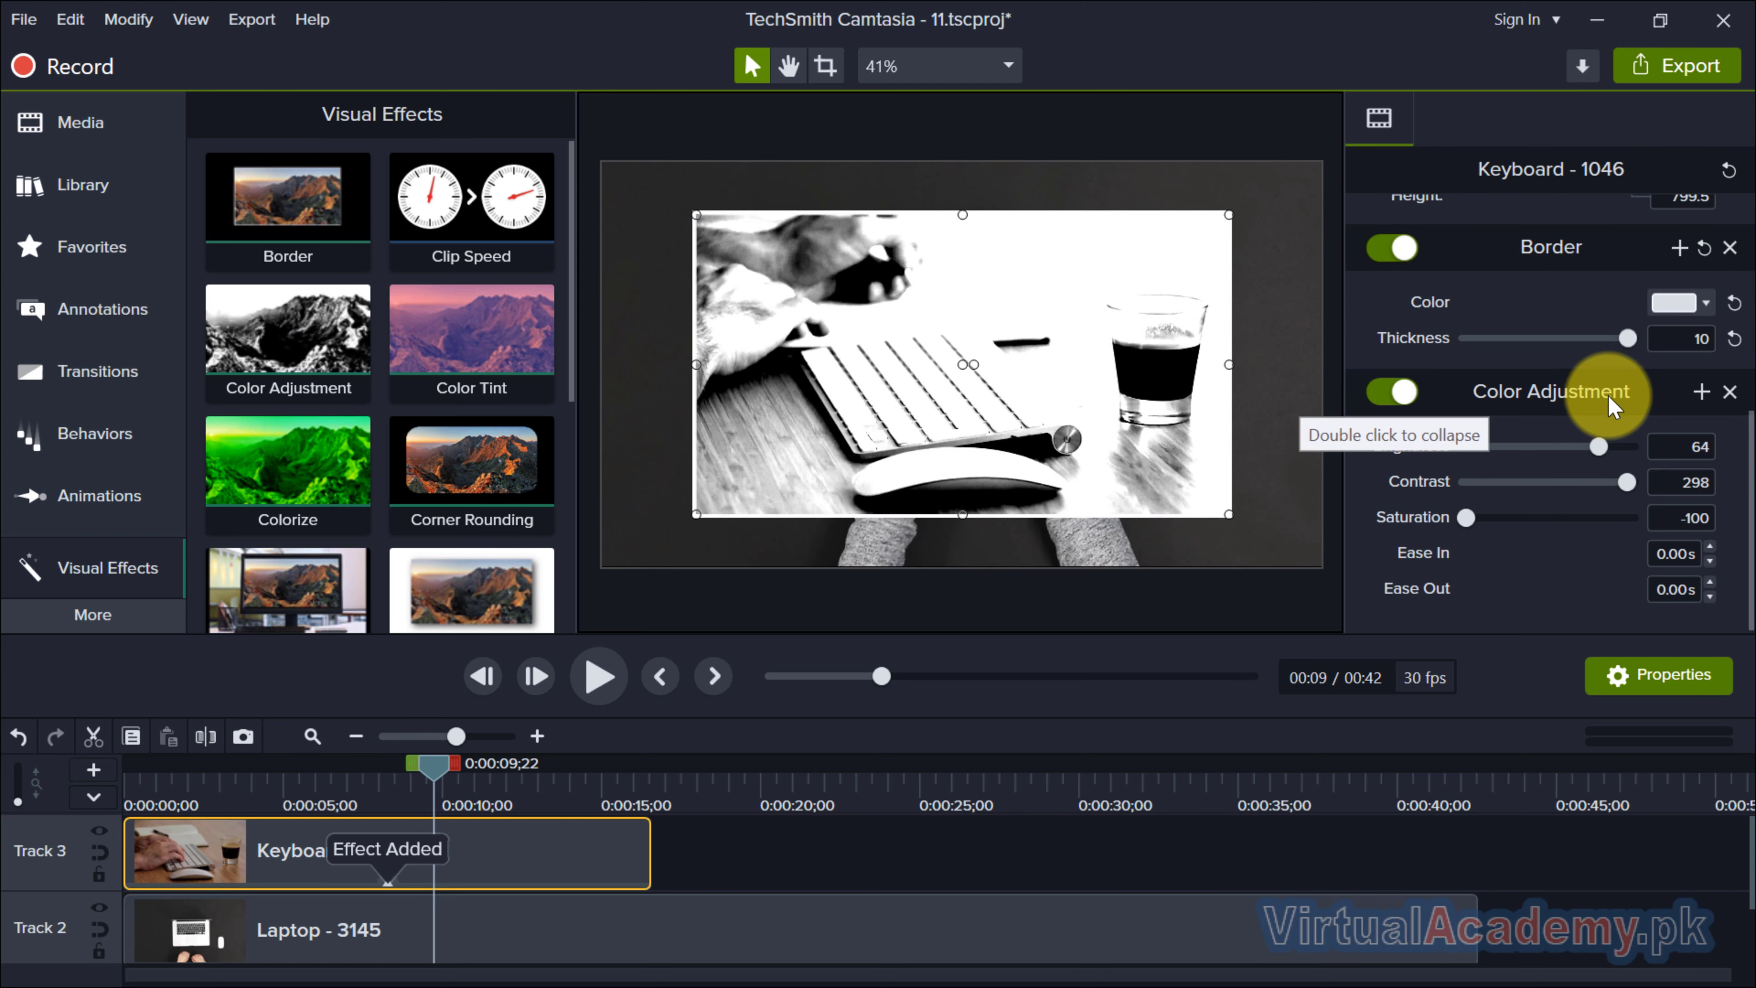
drag(1596, 449, 1548, 546)
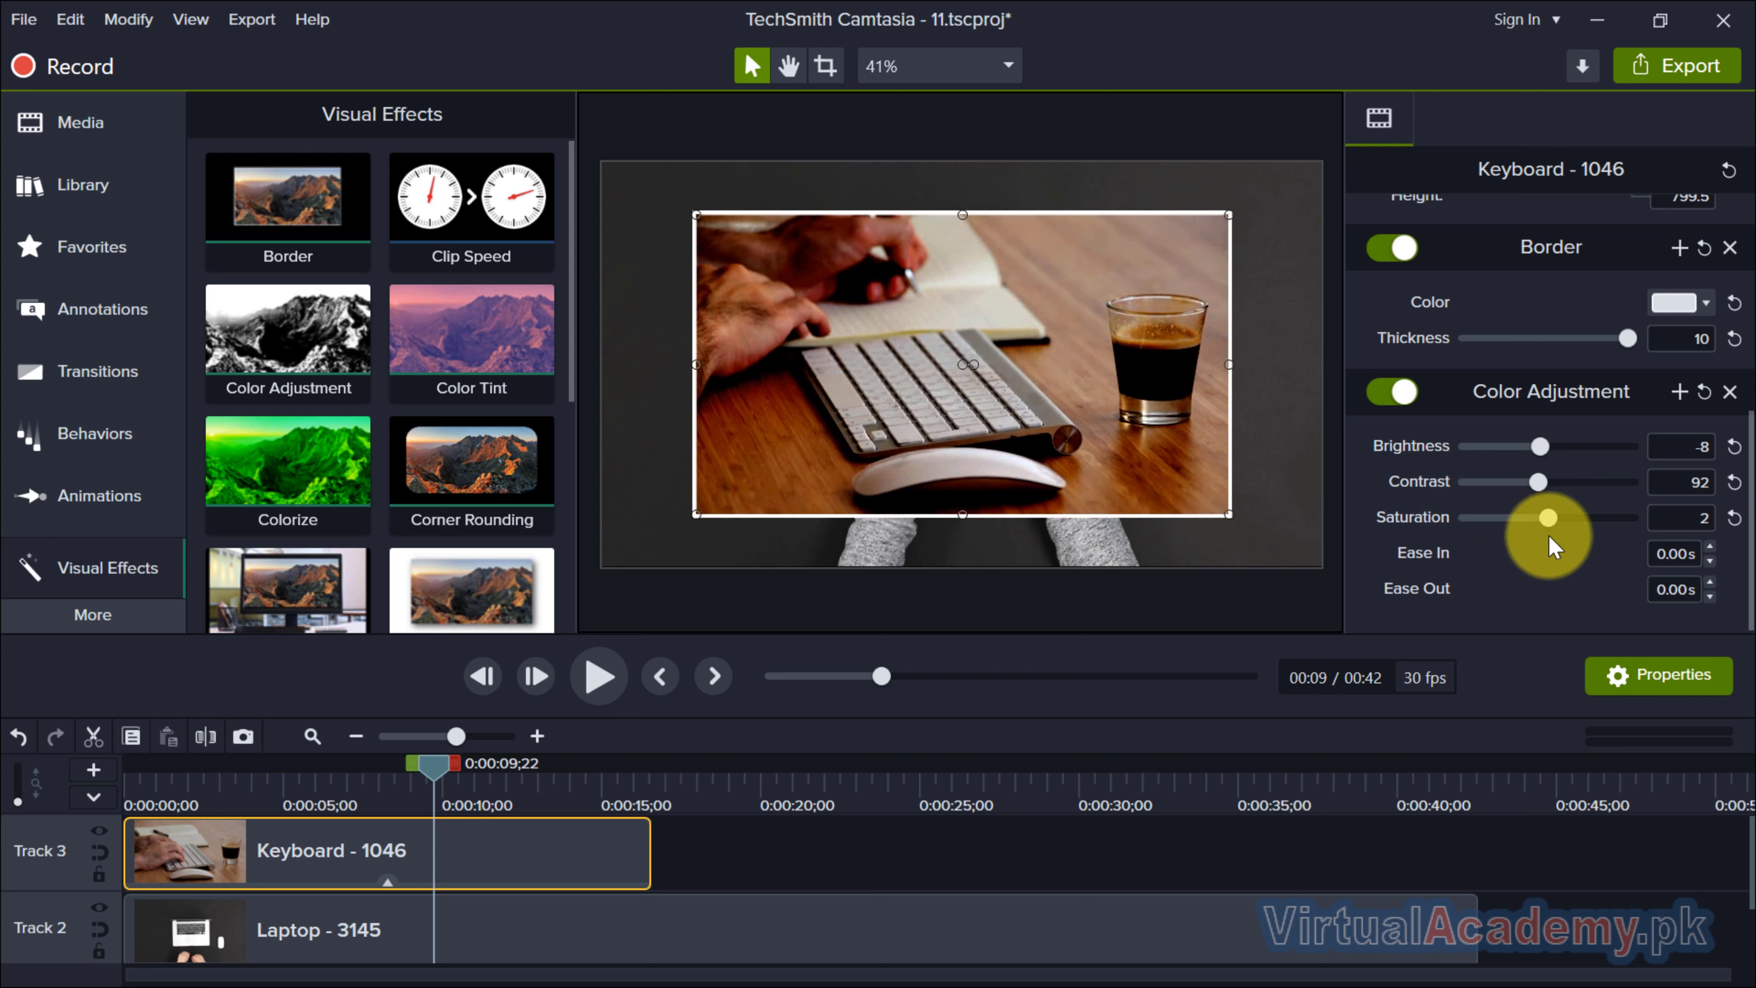
Expand the Keyboard clip's effects on the timeline and delete the Color Adjustment effect.
click(386, 885)
click(495, 846)
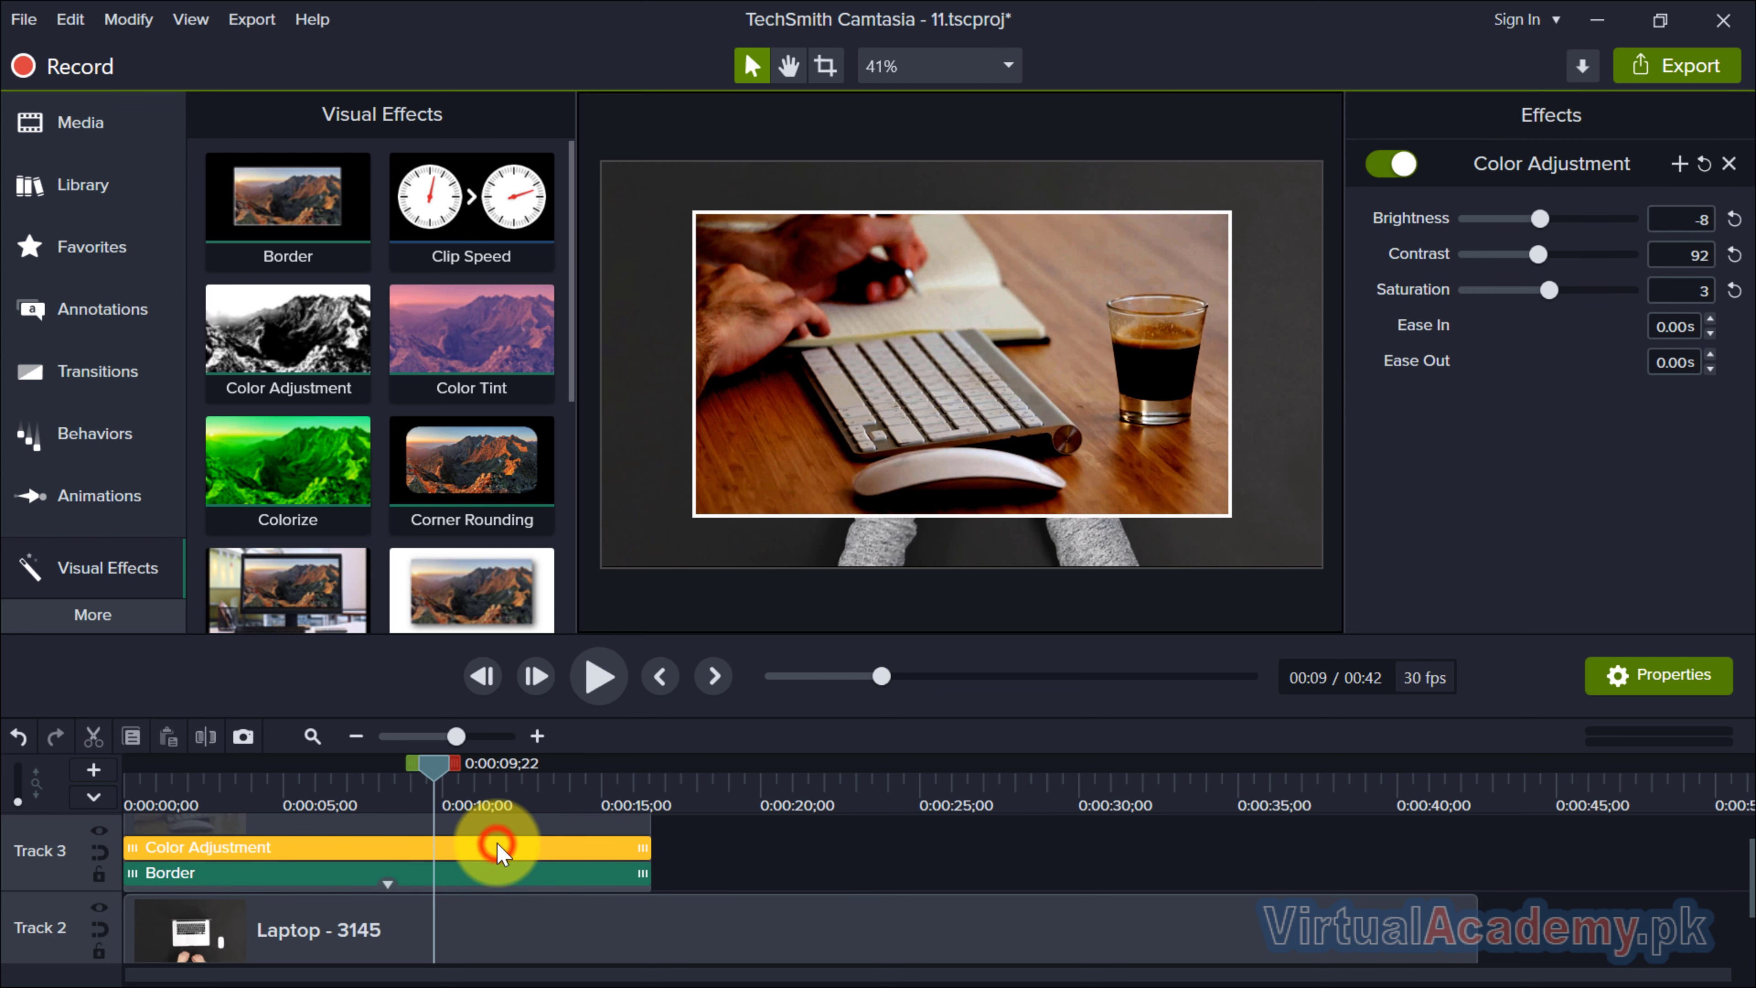
key(Delete)
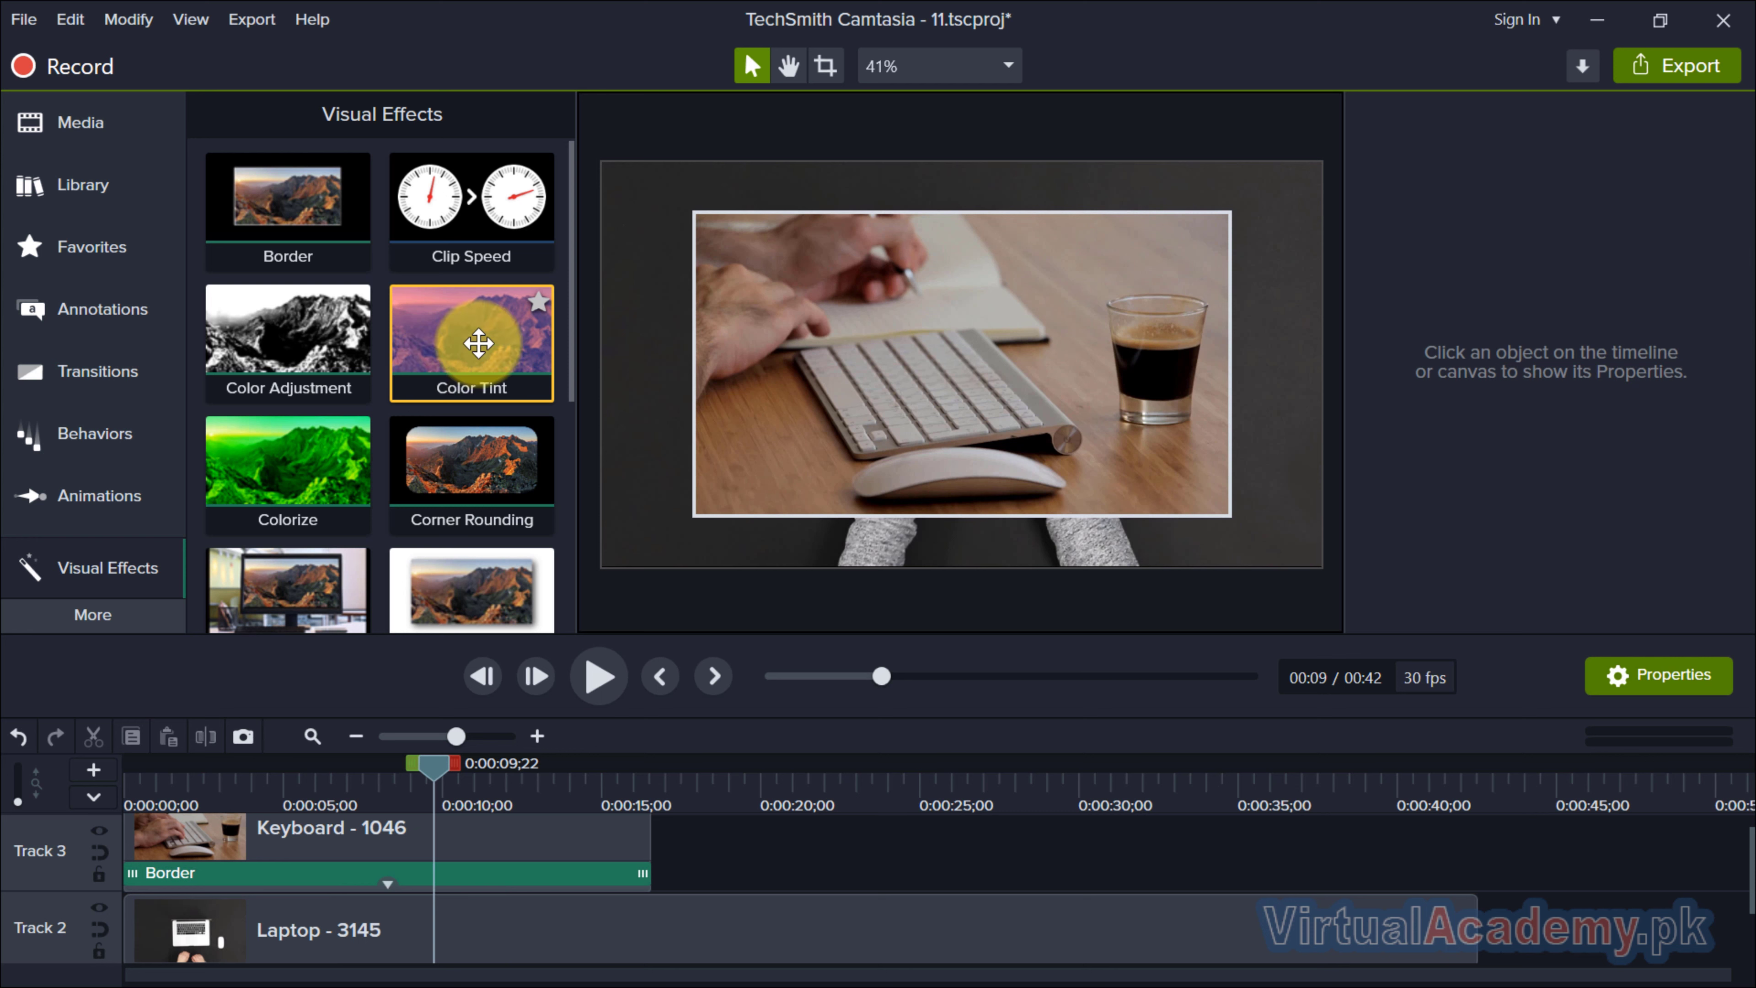
Apply the Color Tint effect to the Keyboard clip and set its light tone to pale pink #E5CED2.
drag(478, 344, 510, 843)
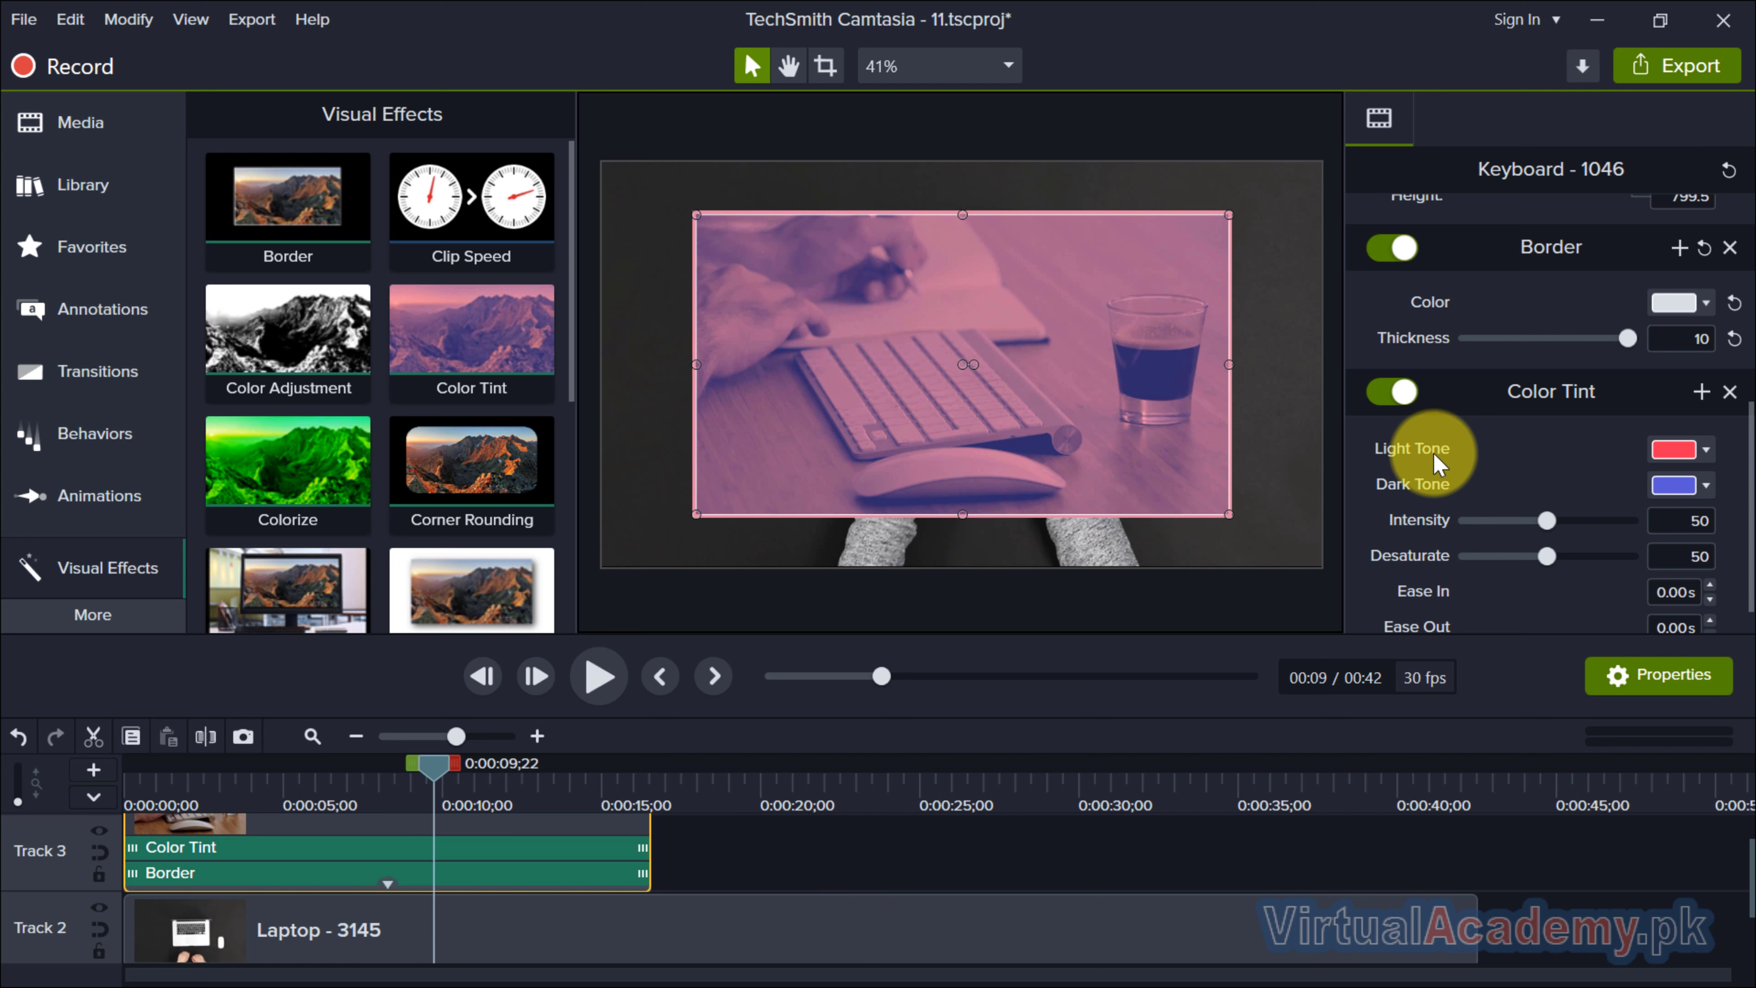
click(1672, 449)
drag(1563, 642, 1484, 584)
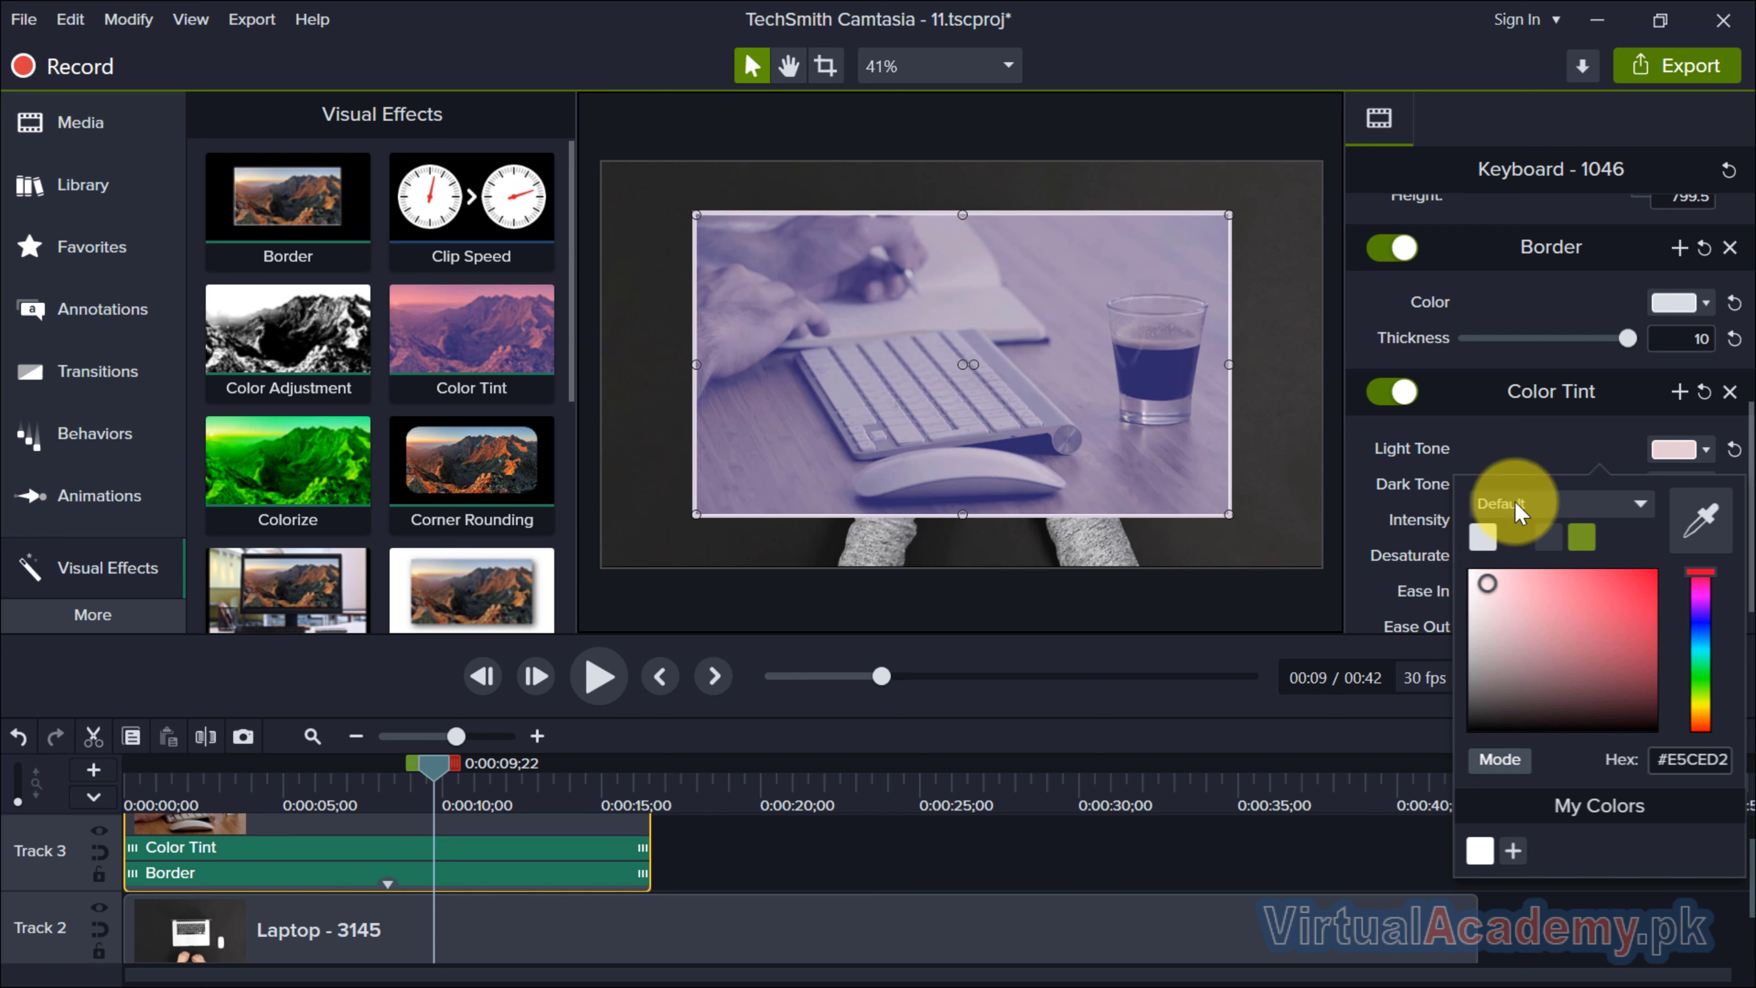
click(1510, 443)
Set the Color Tint's dark tone to the very dark default swatch, with intensity 73 and desaturate 42.
click(1666, 484)
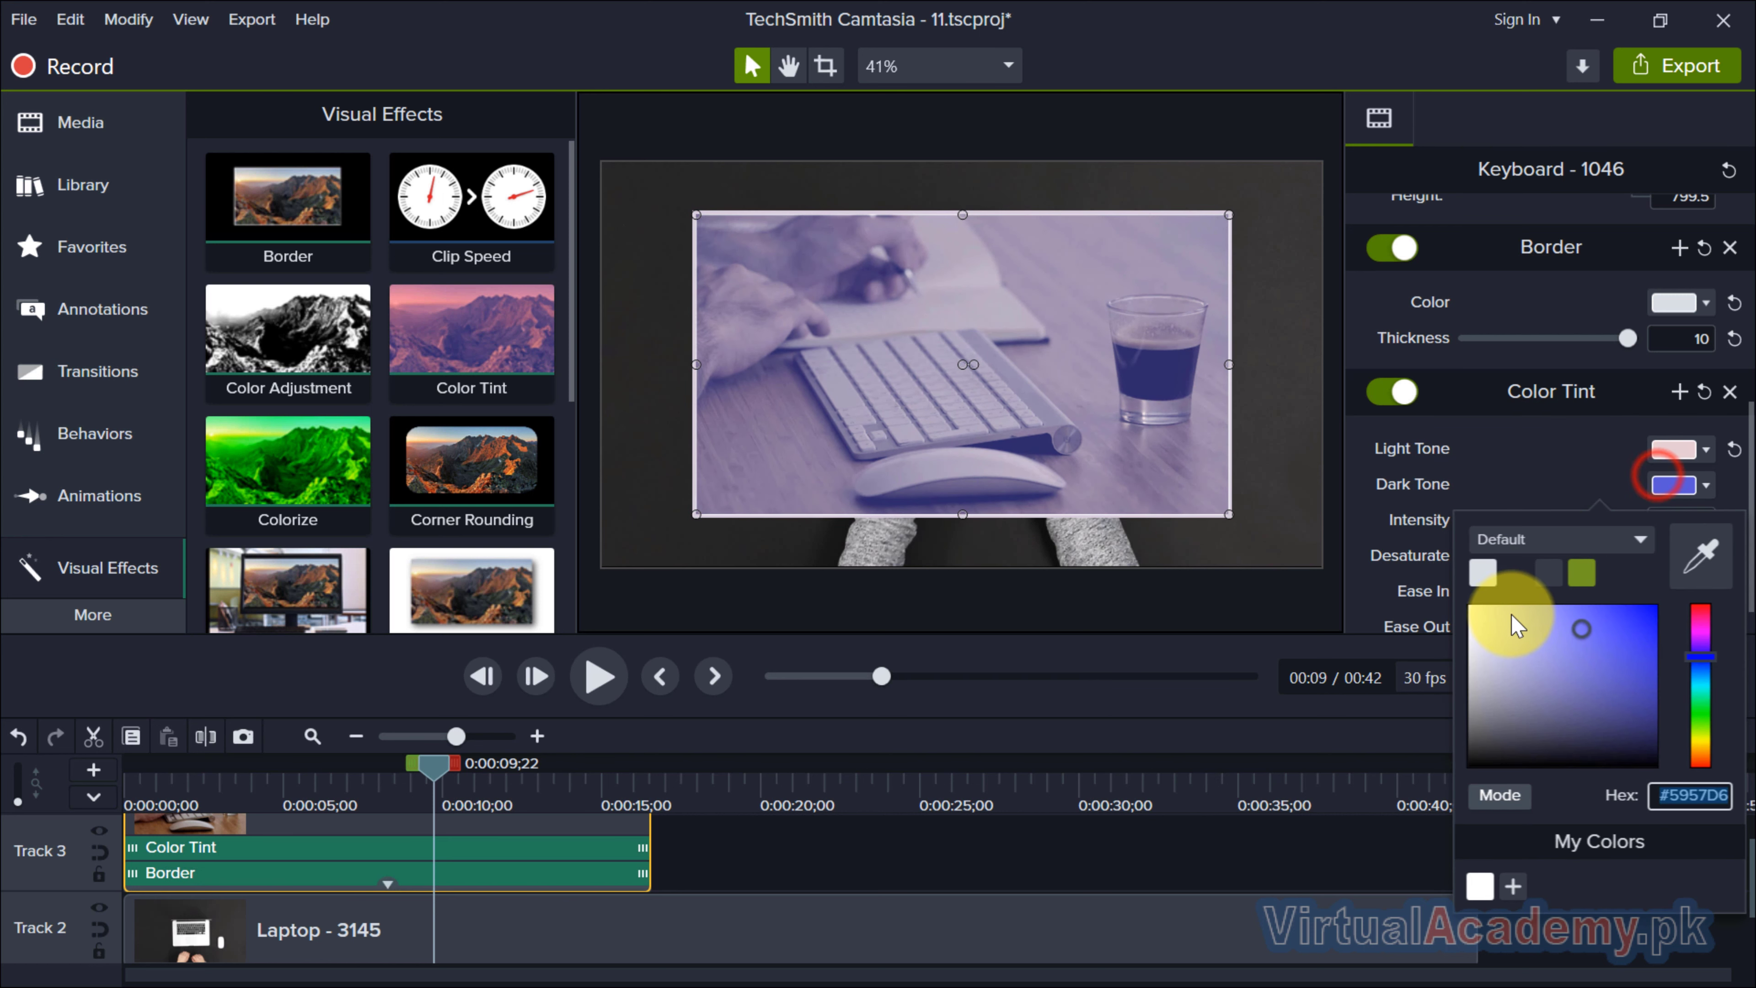
click(1517, 577)
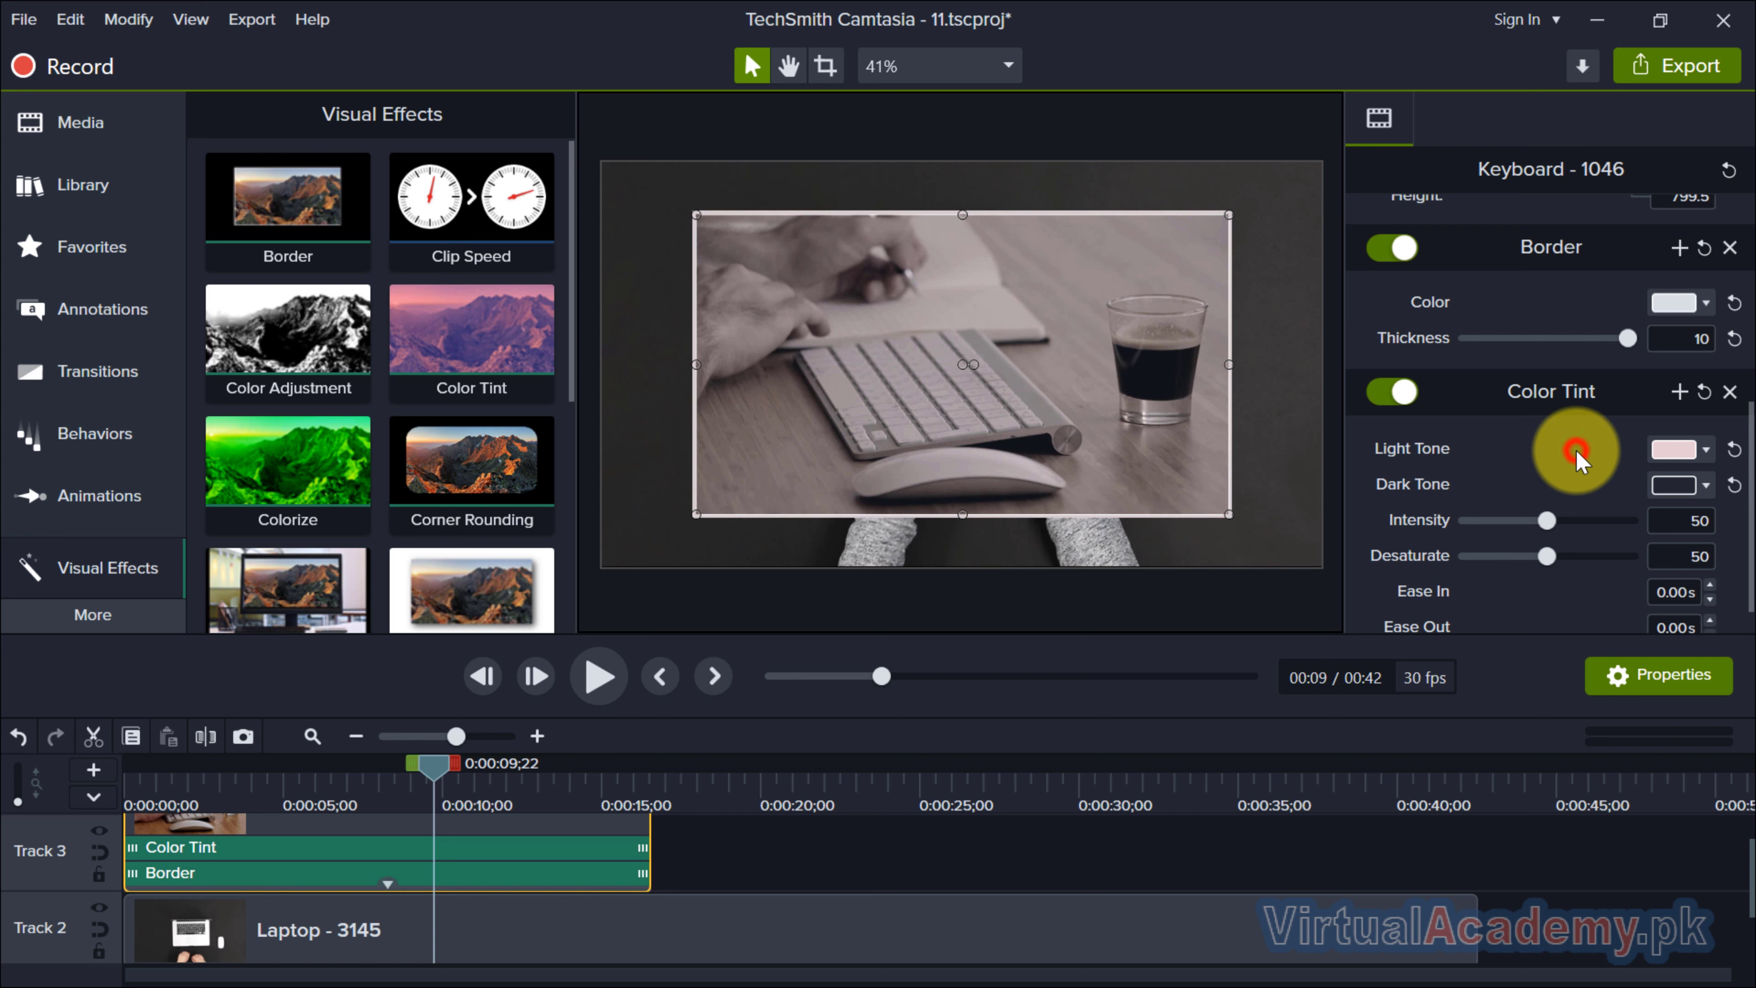
drag(1545, 519, 1535, 557)
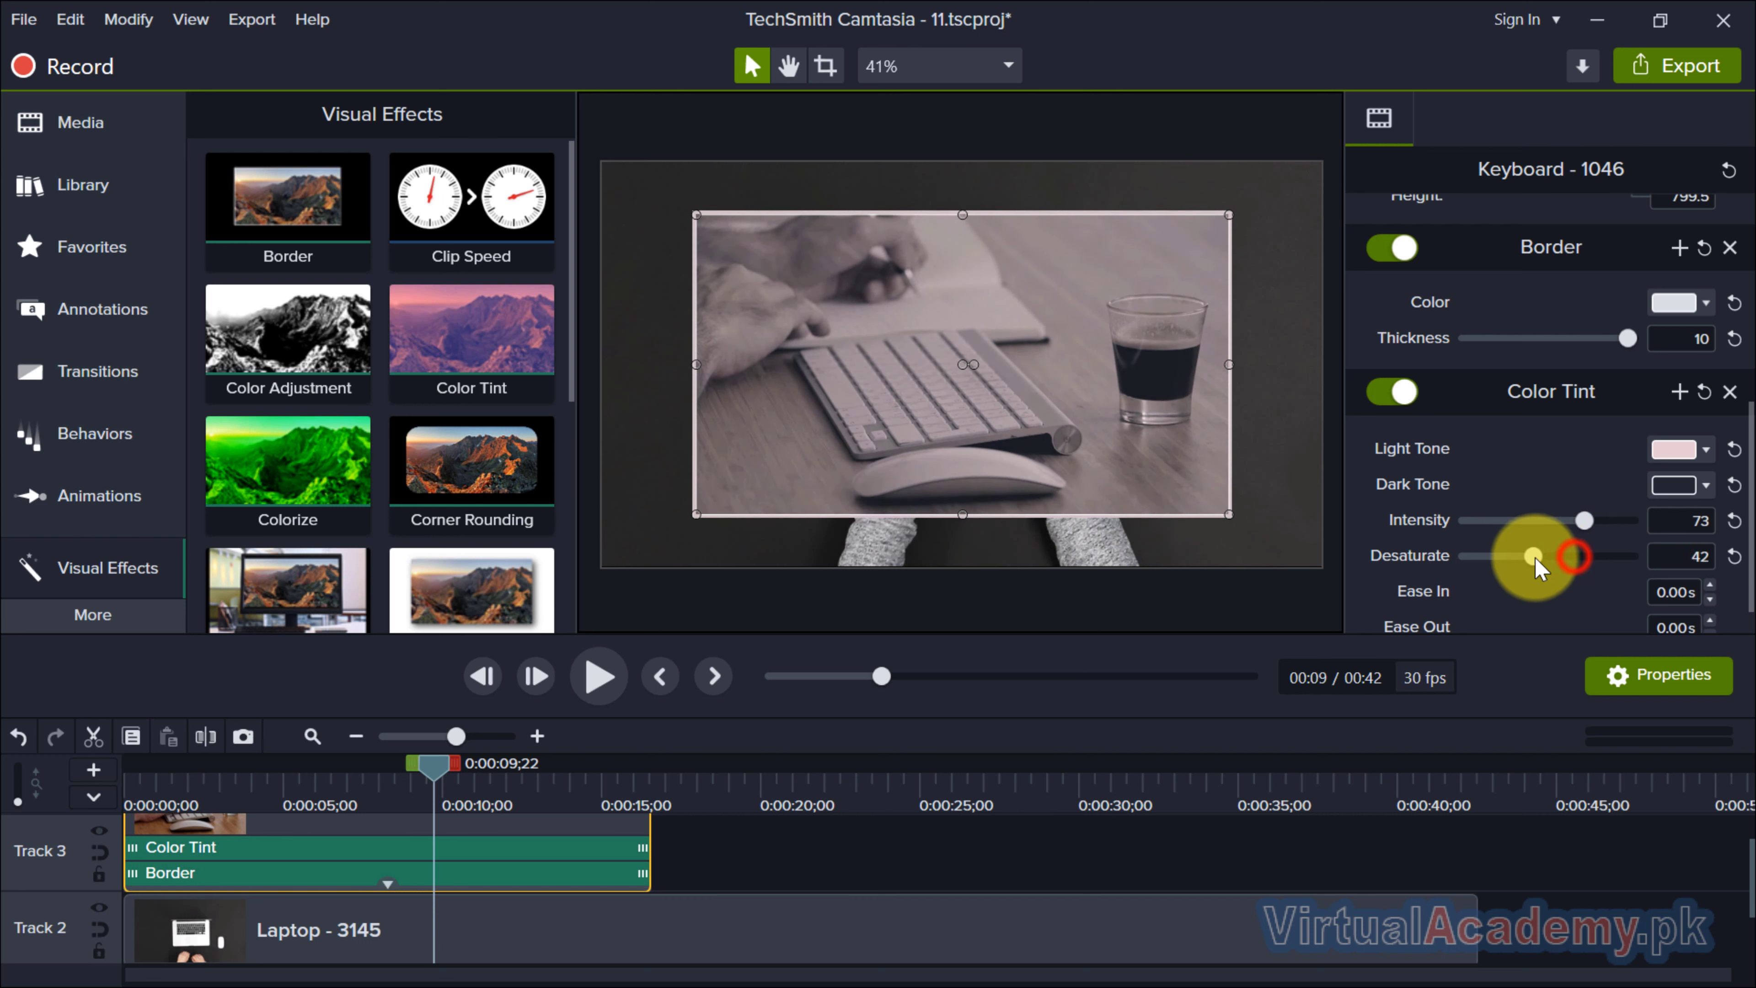
Delete the Color Tint effect from the Keyboard clip on the timeline.
click(458, 855)
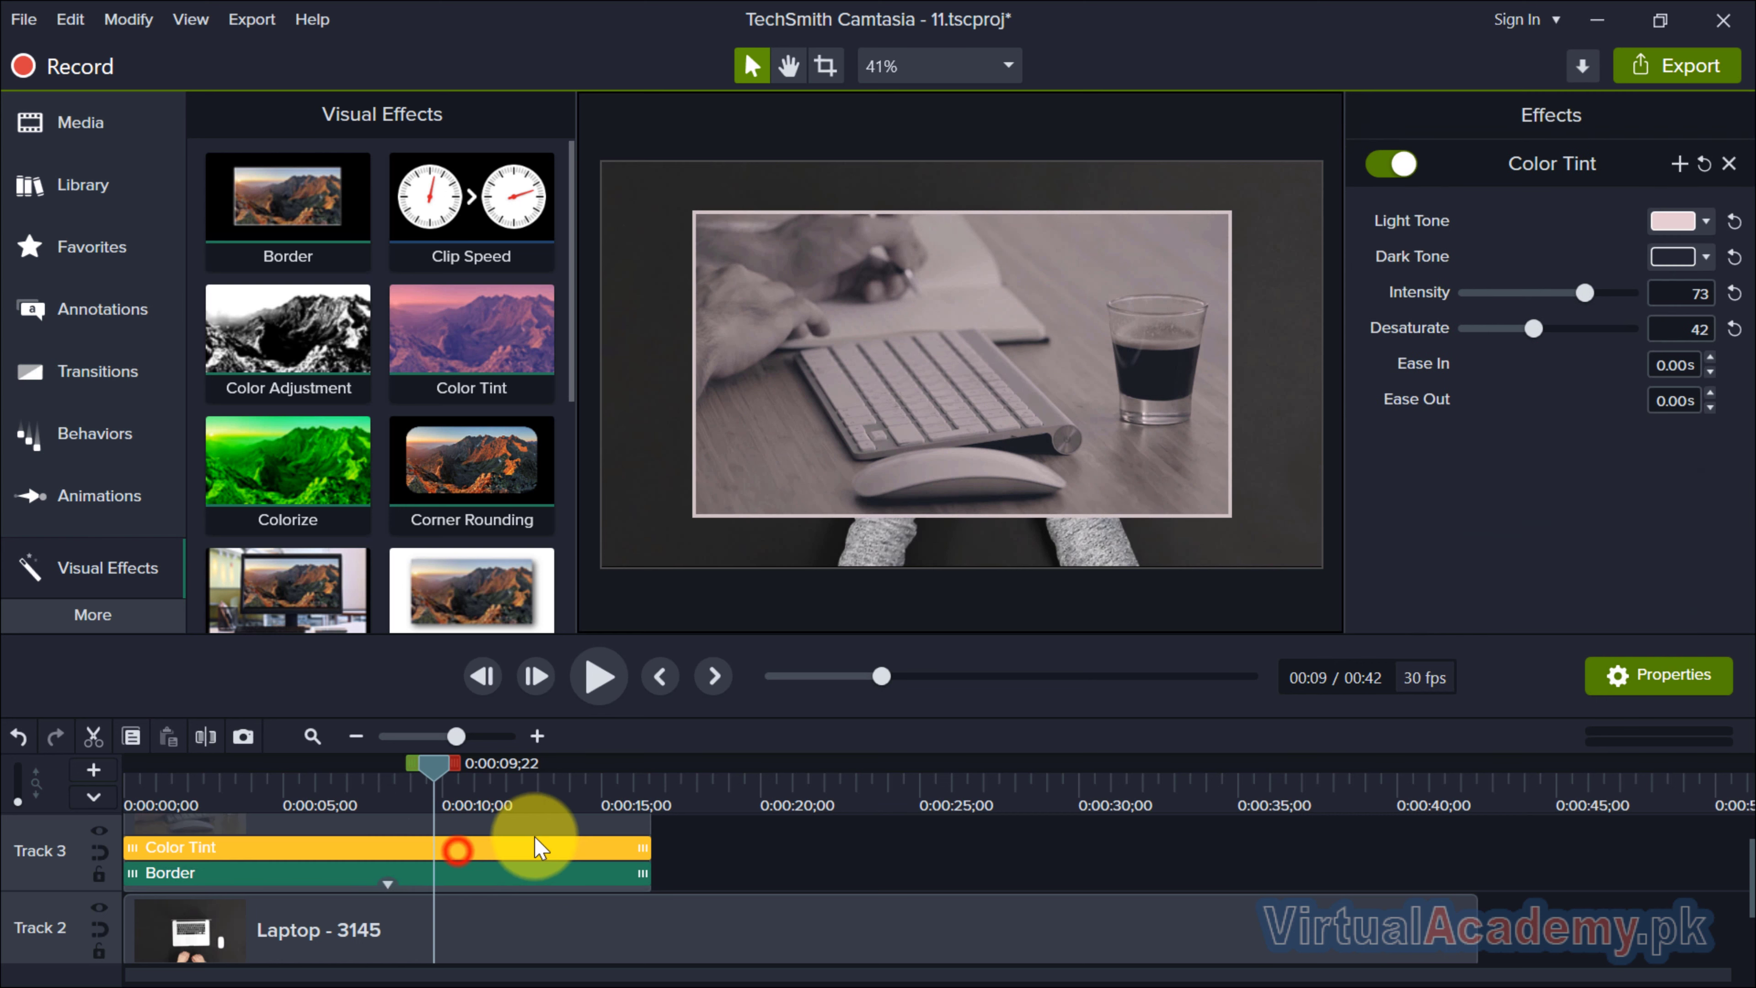
key(Delete)
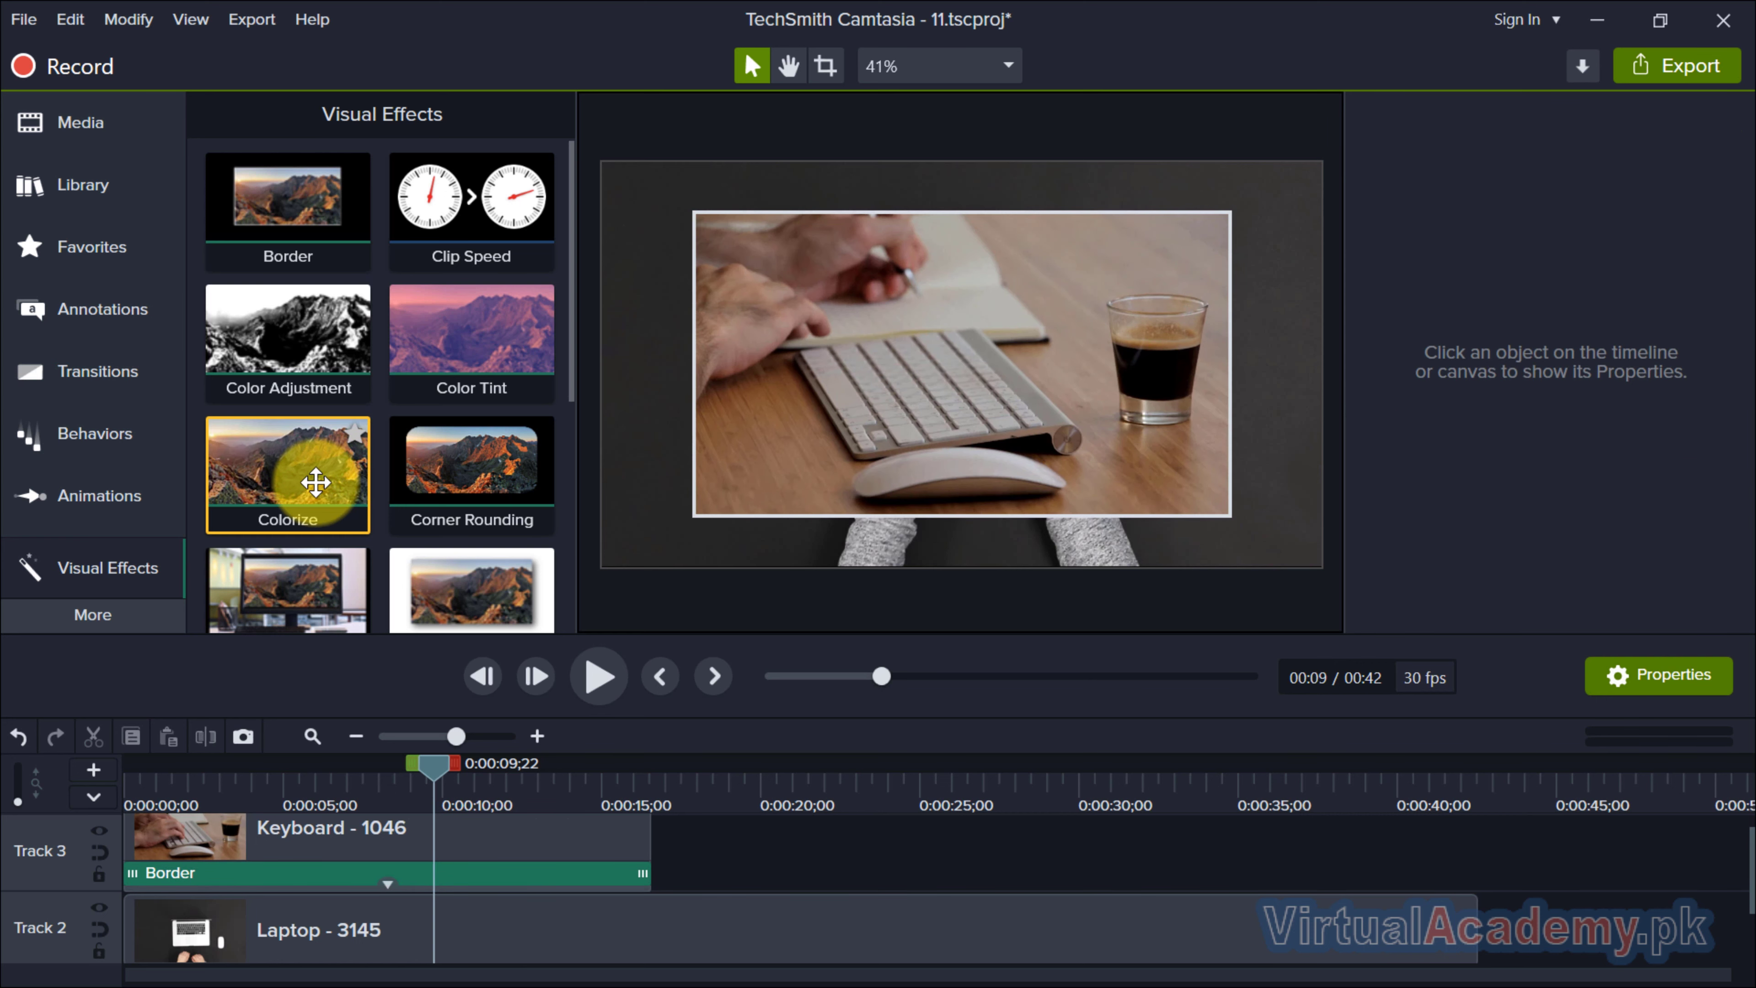
Apply the Colorize effect to the Keyboard clip, using a bright pink colour and an amount of 45%.
drag(314, 484, 521, 842)
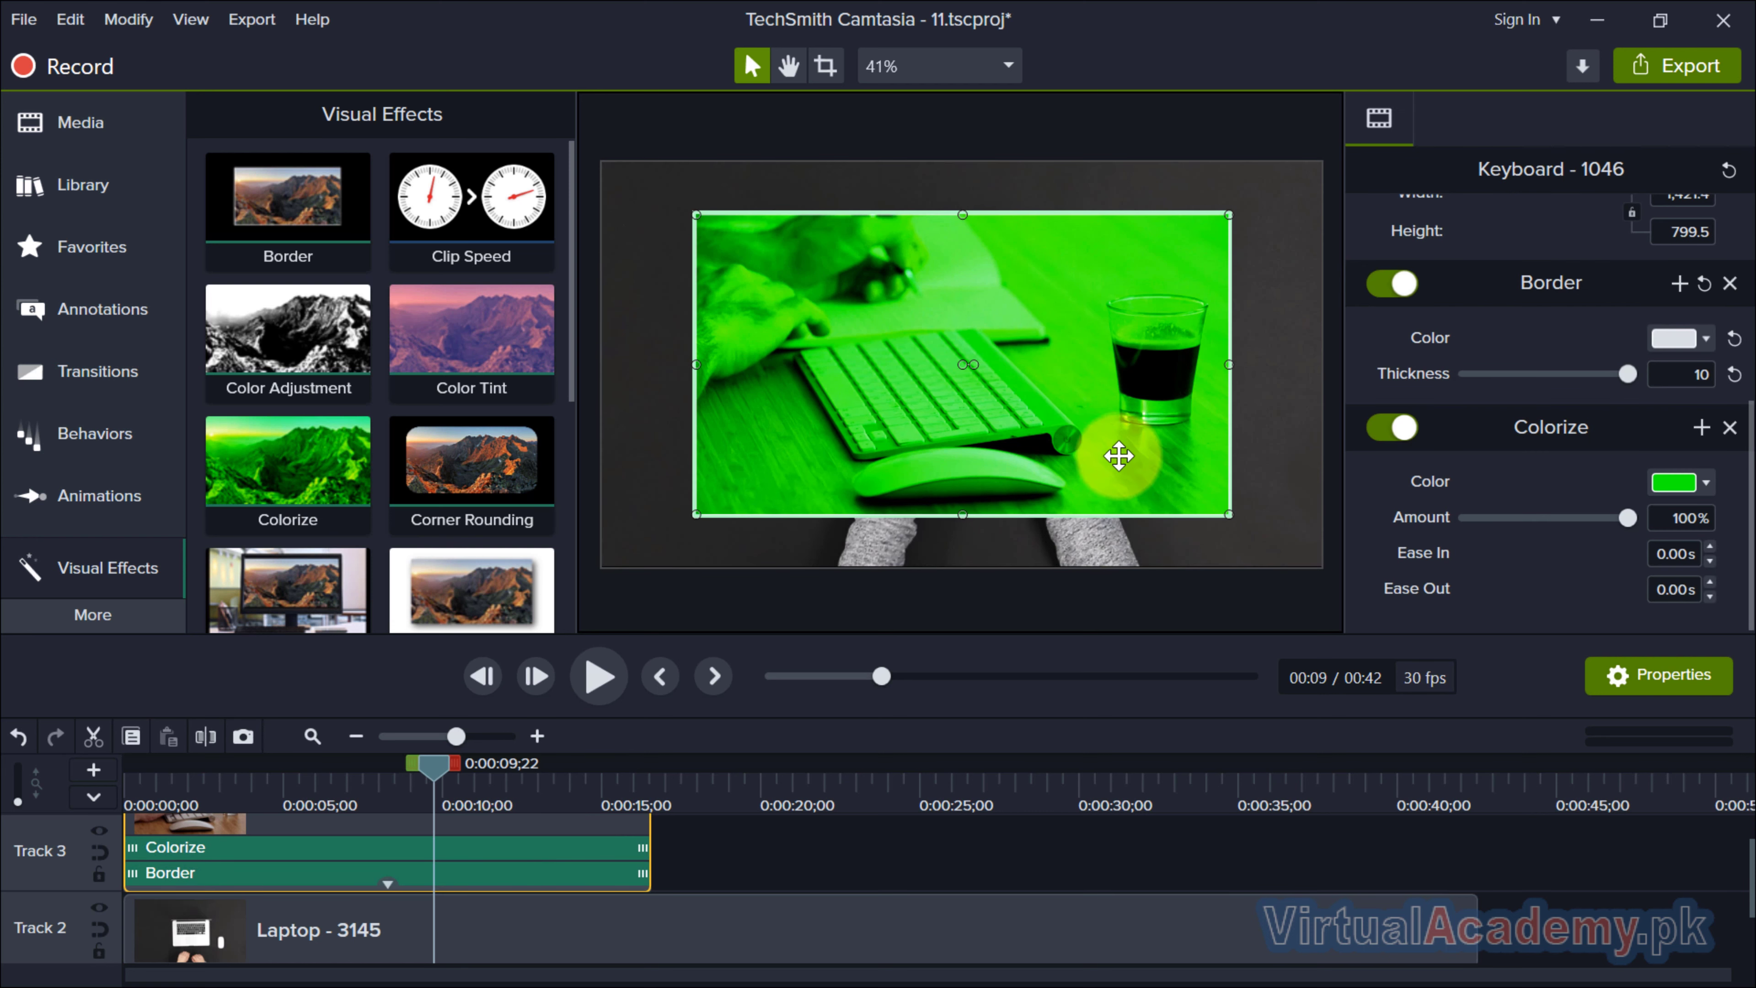
click(1668, 478)
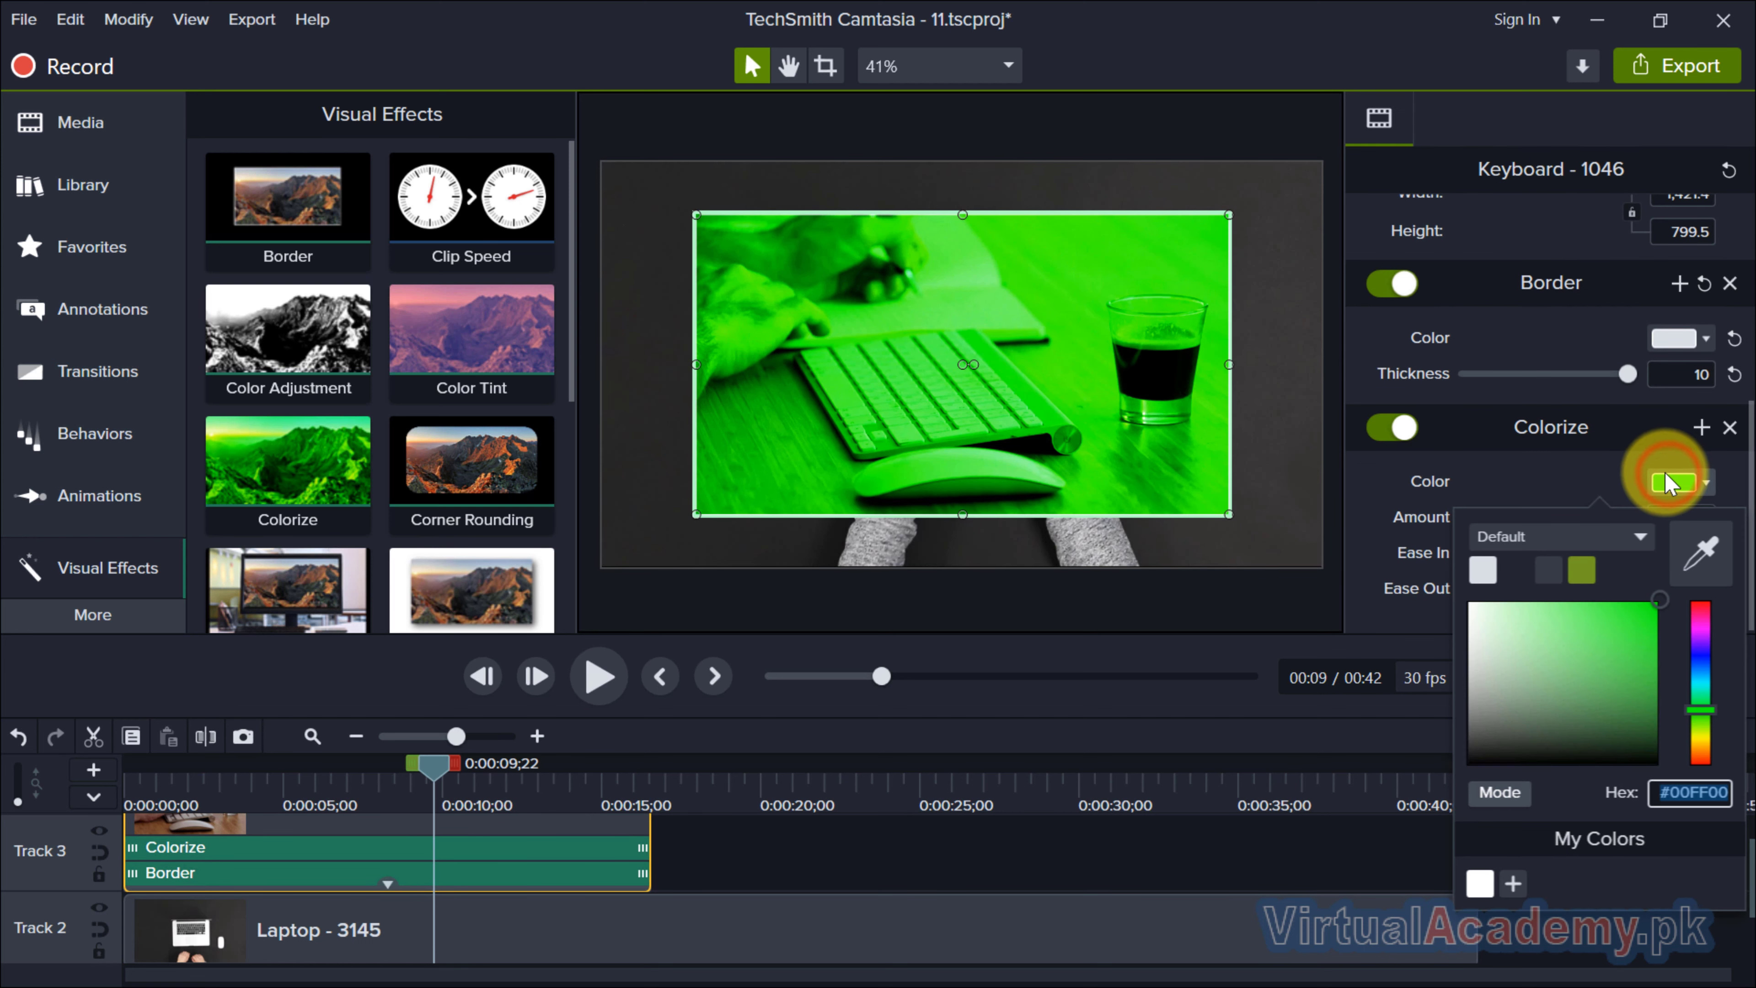
click(1700, 626)
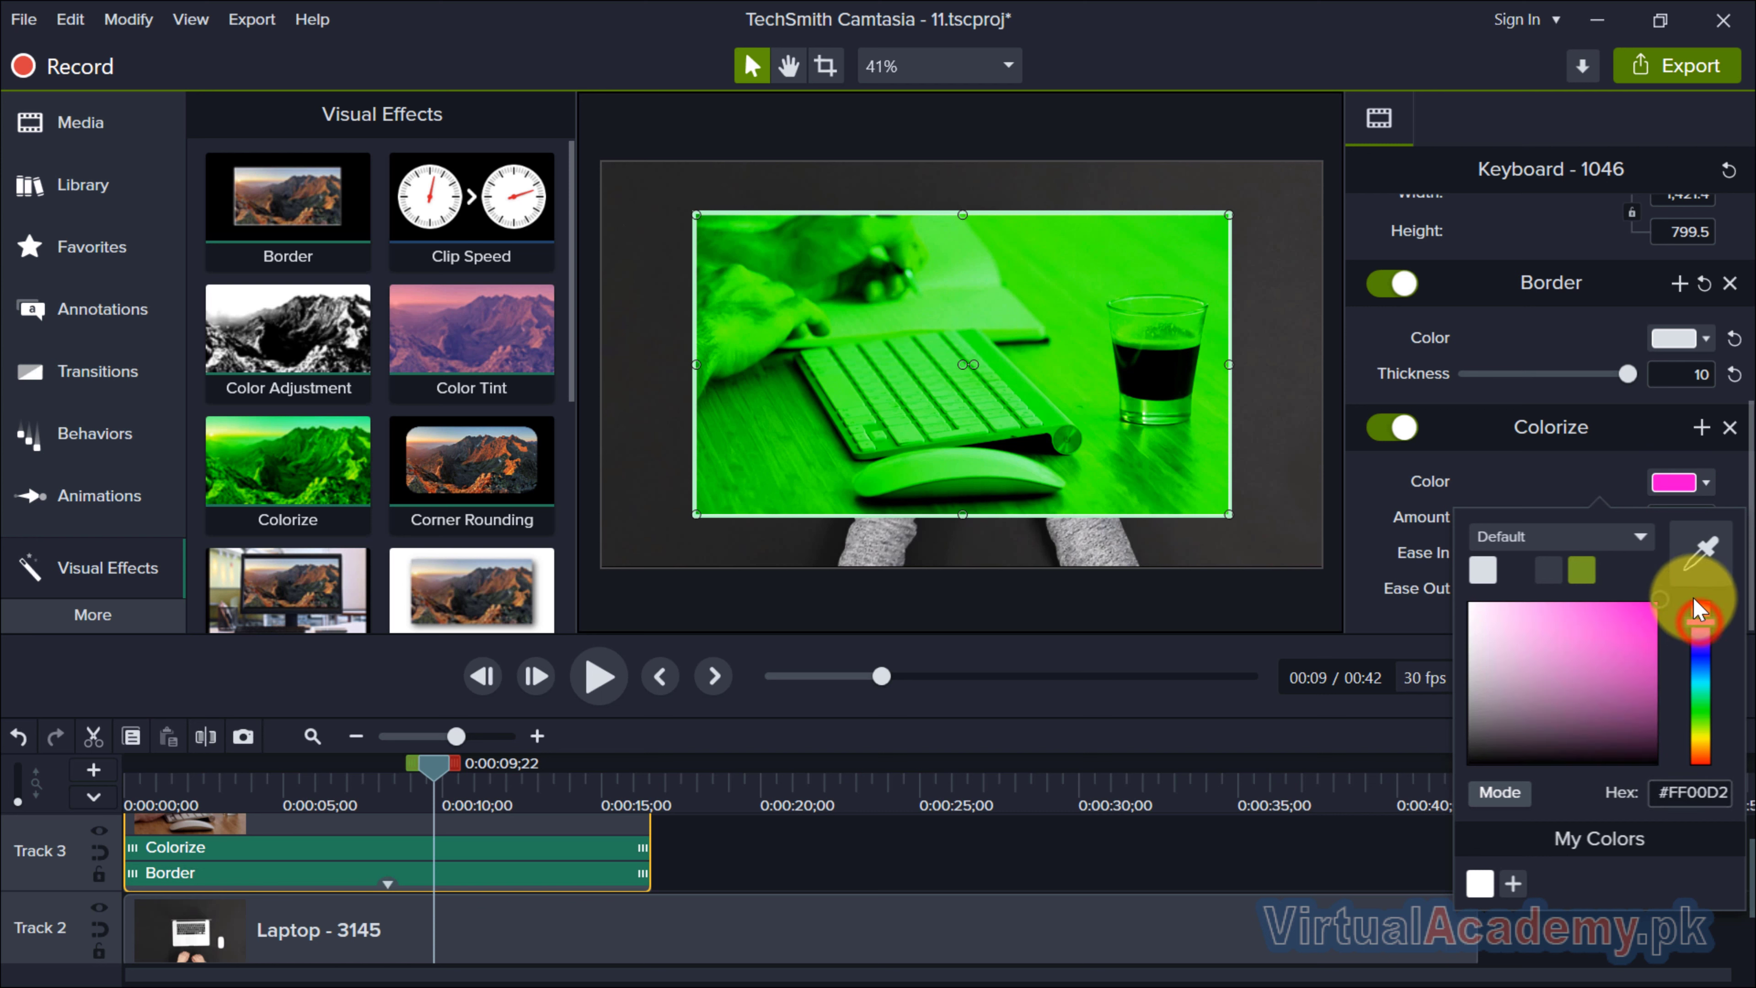
click(1642, 620)
click(1545, 487)
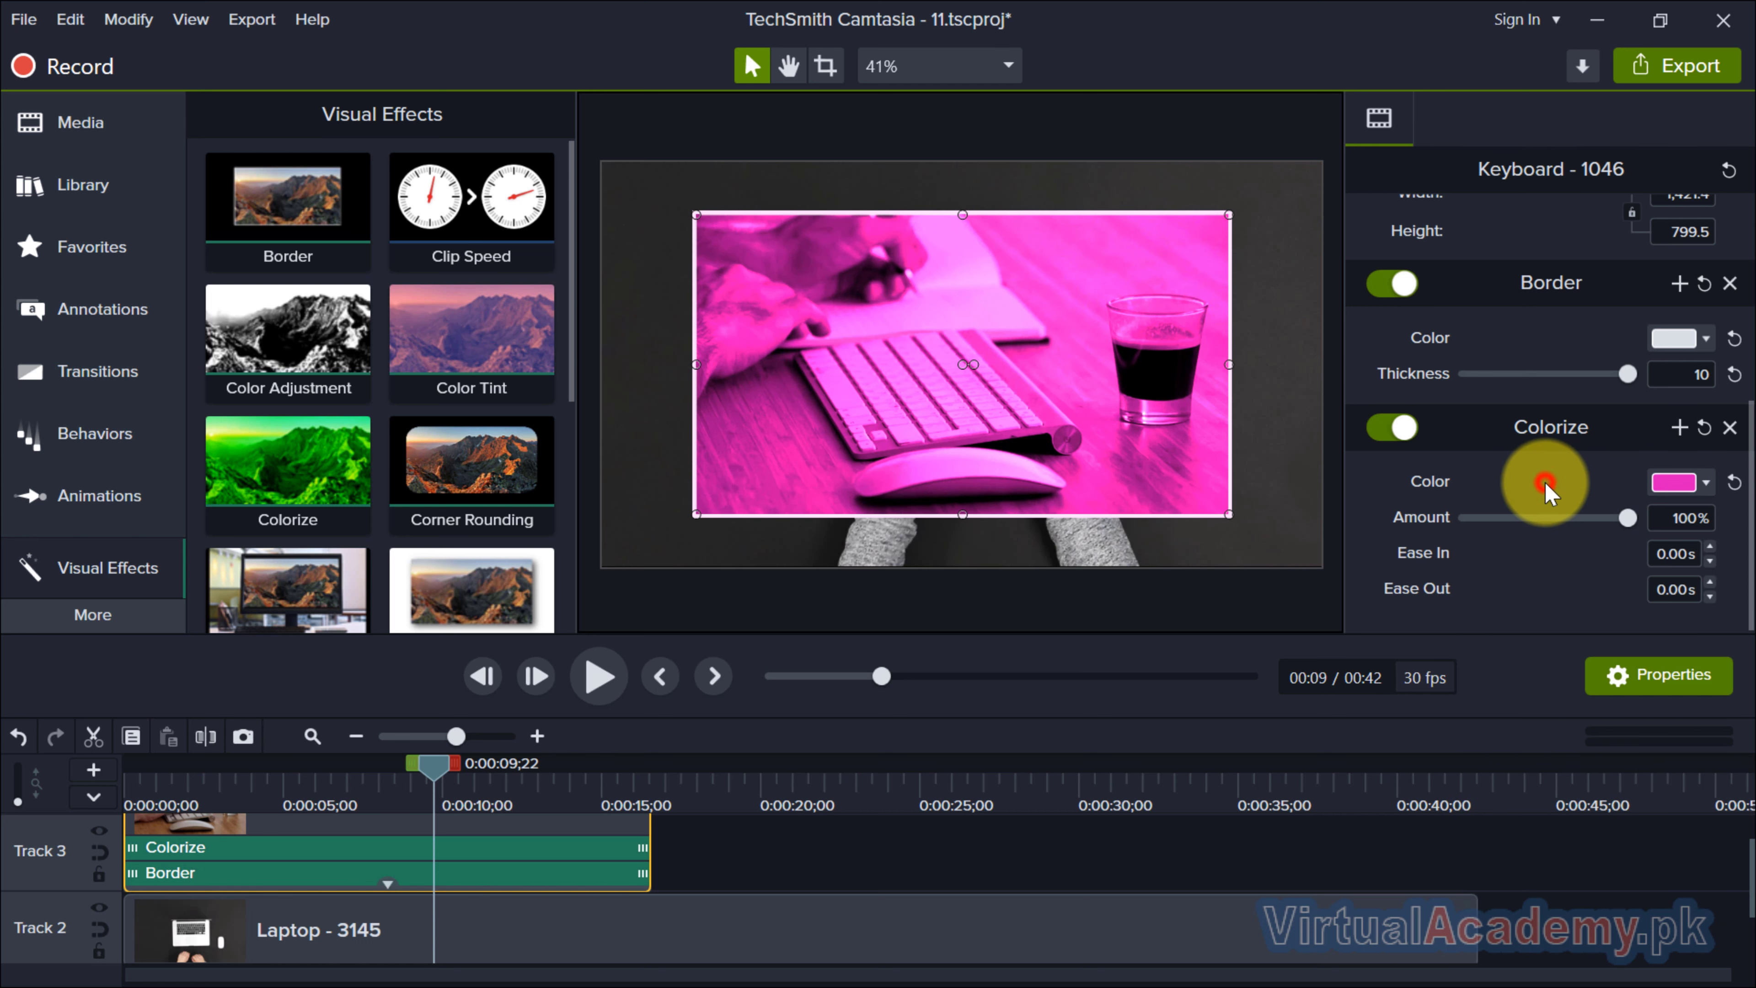
drag(1627, 518, 1538, 519)
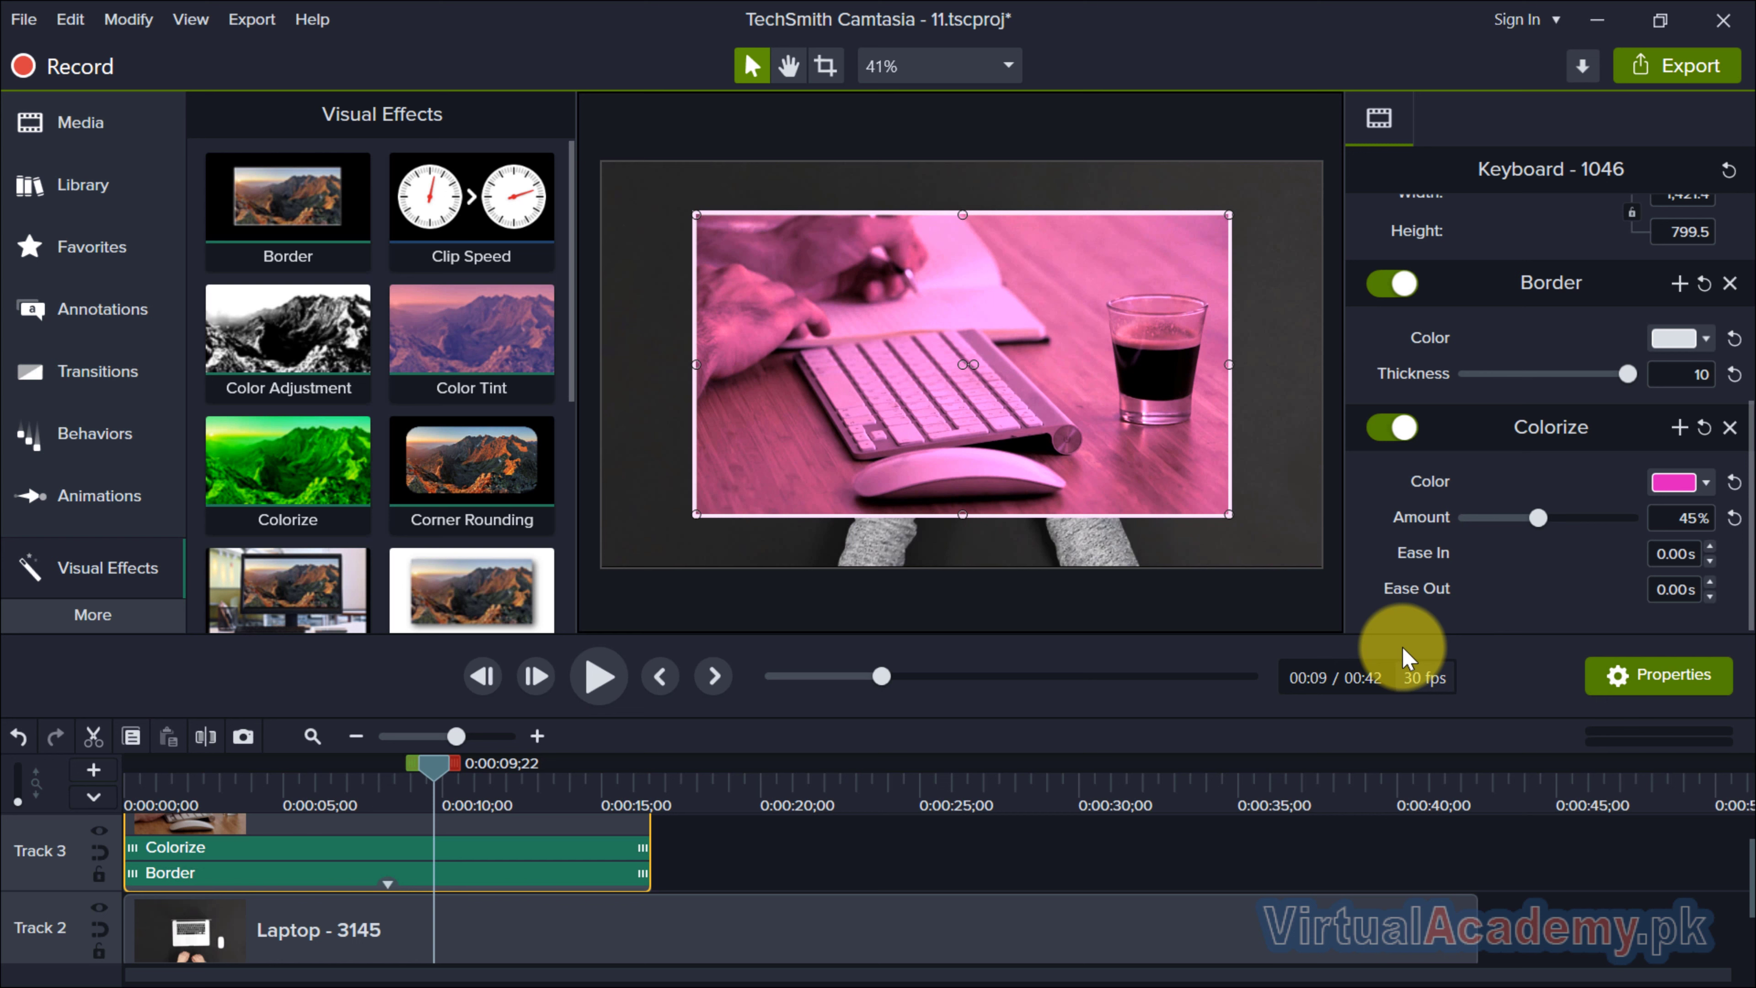
Delete the Colorize effect from the Keyboard clip on the timeline.
click(1266, 860)
click(391, 885)
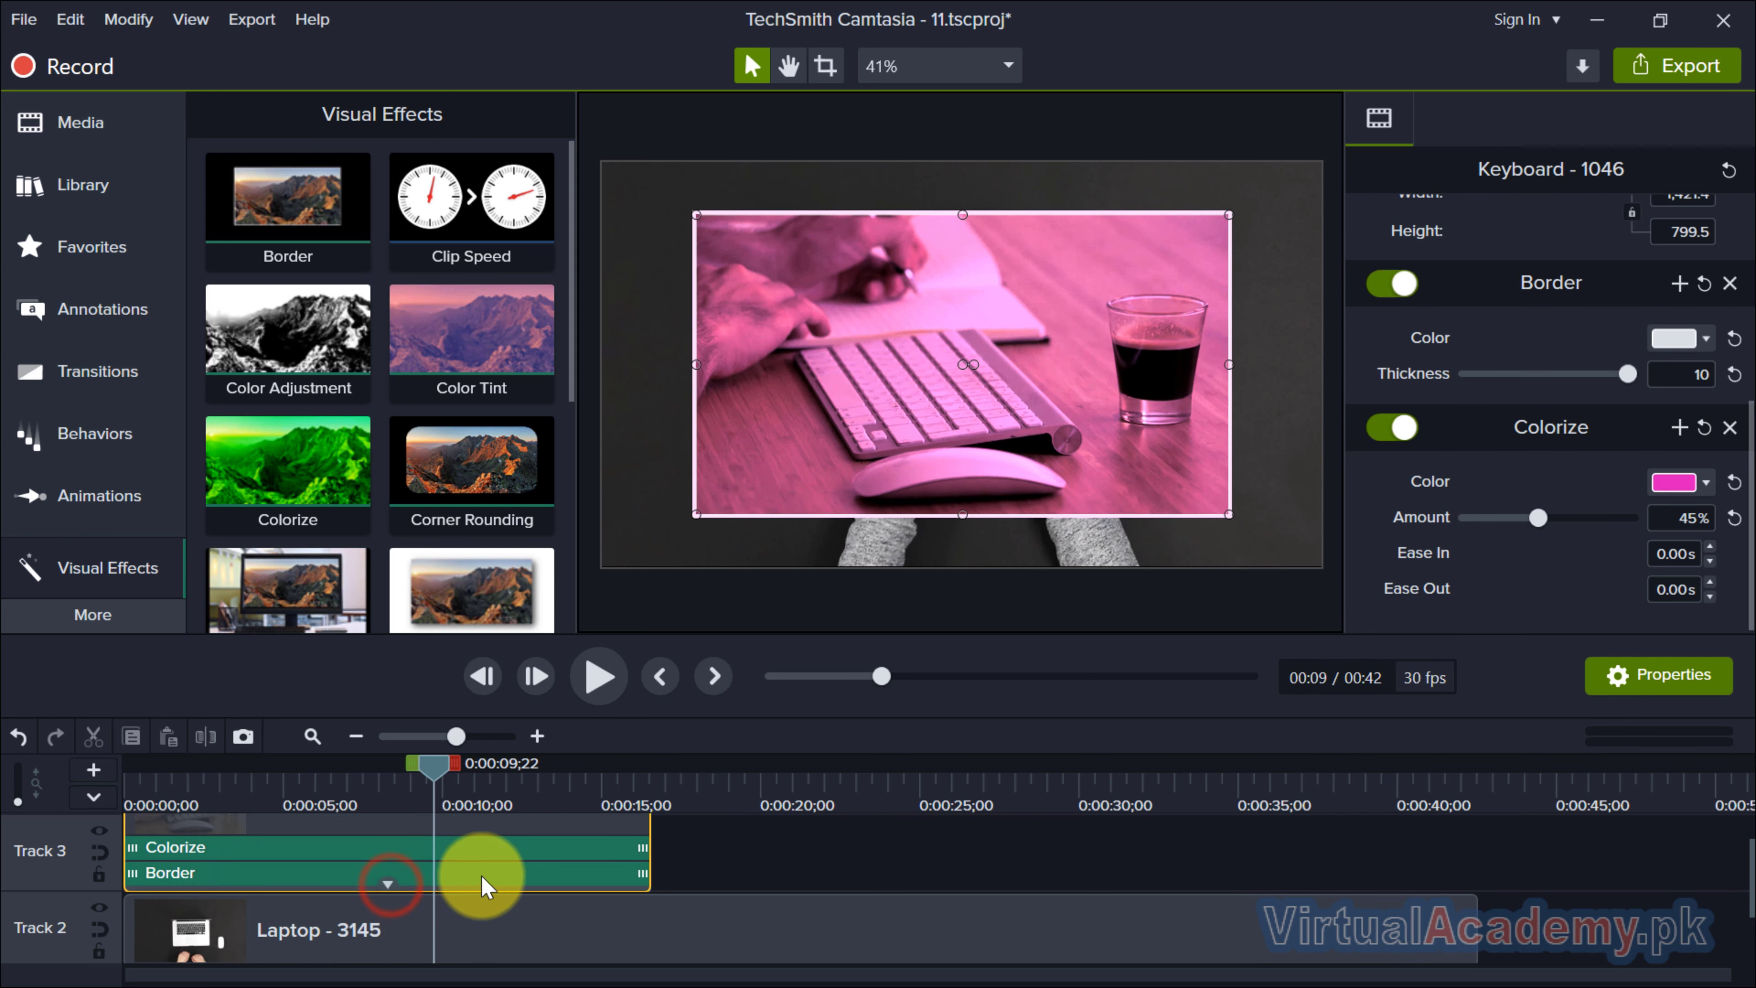
click(507, 845)
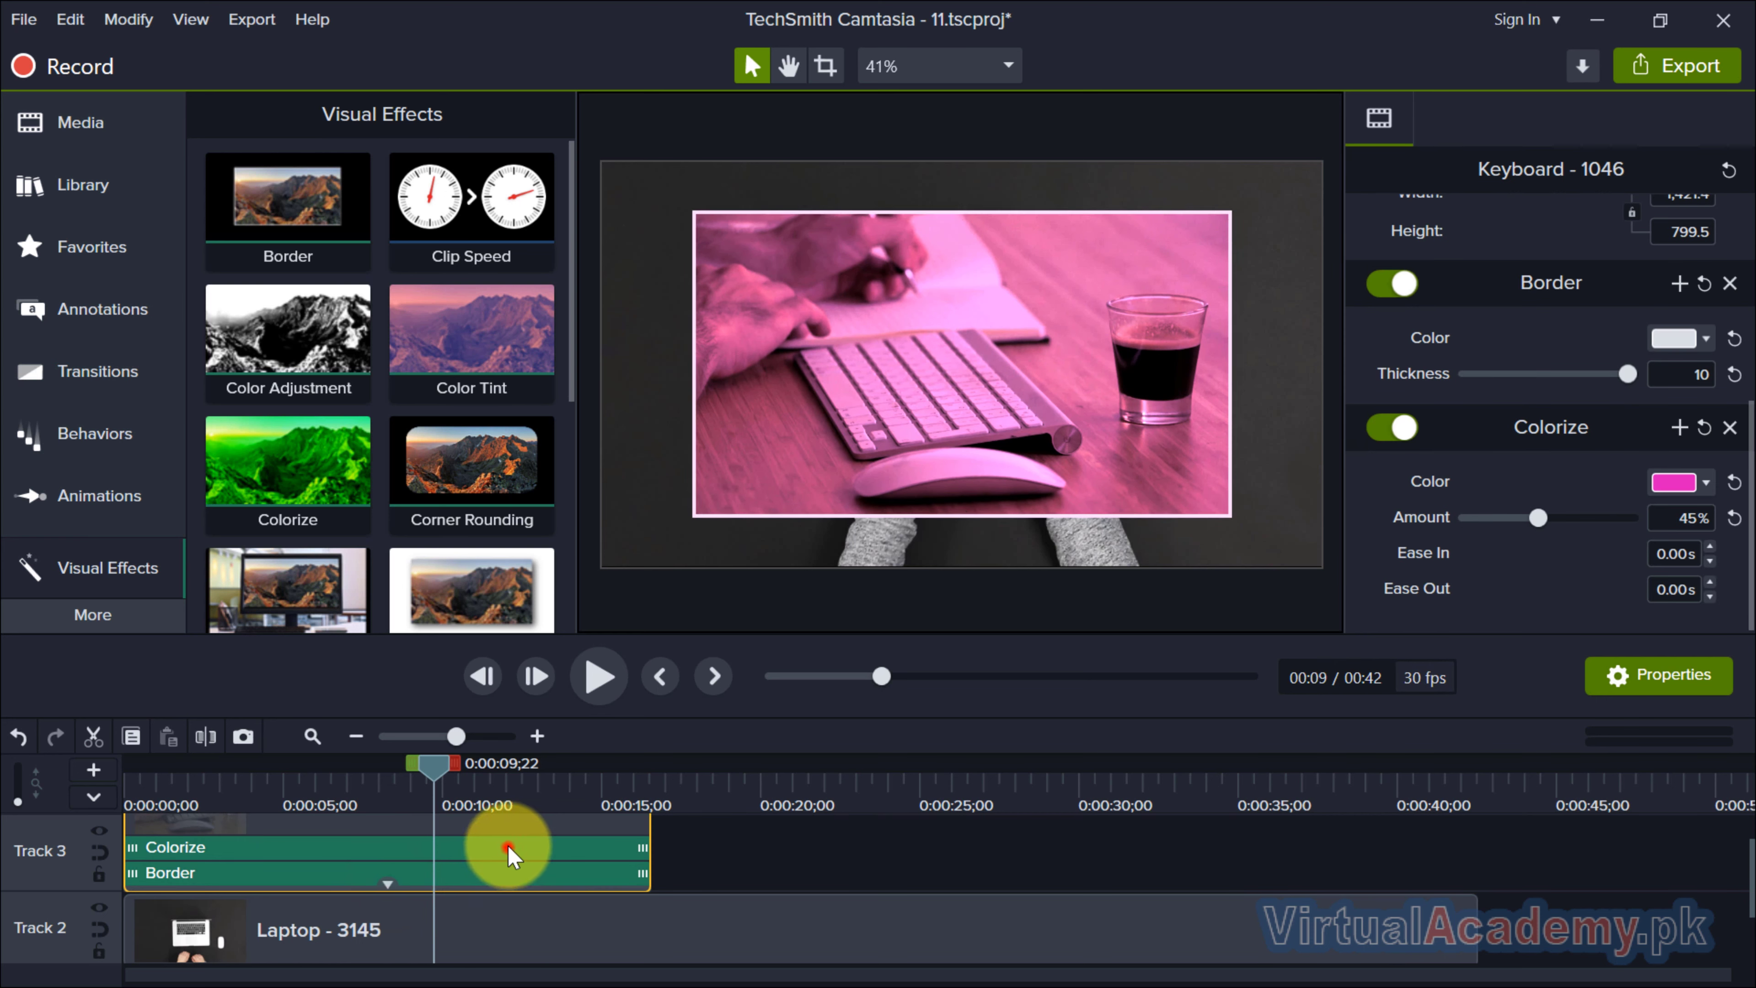
click(743, 838)
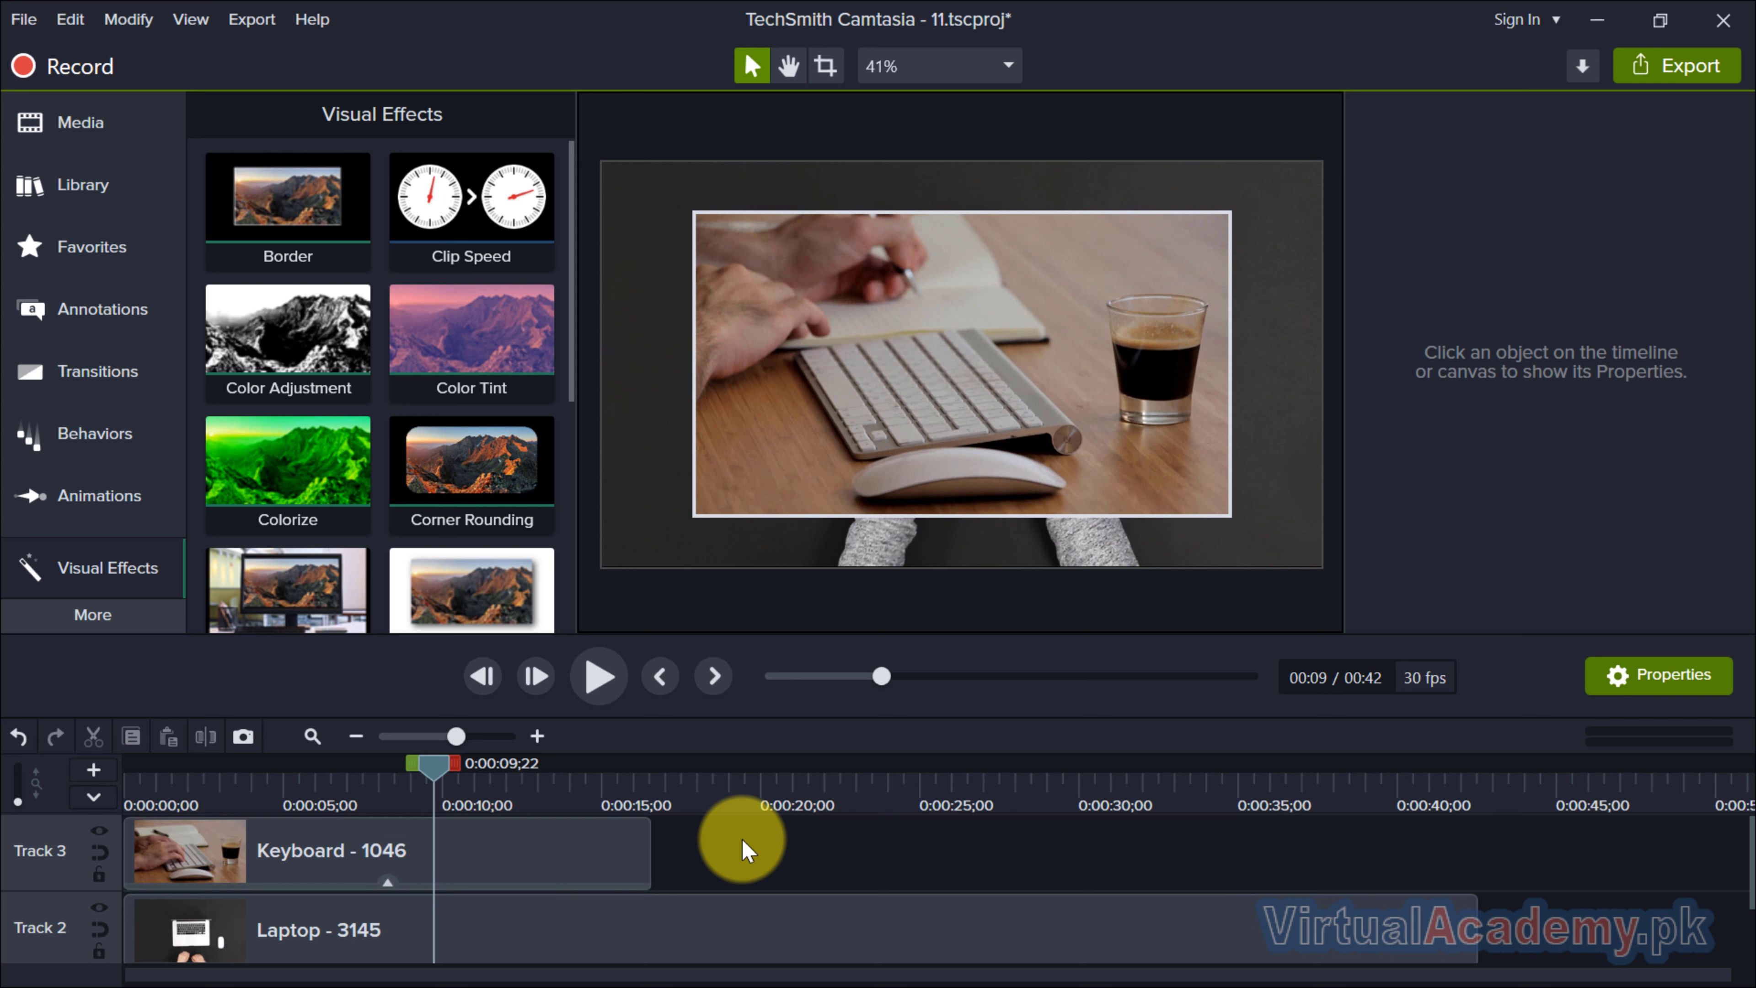
Apply the Corner Rounding effect to the Keyboard clip with a radius of 517.
scroll(449, 443, down, 2)
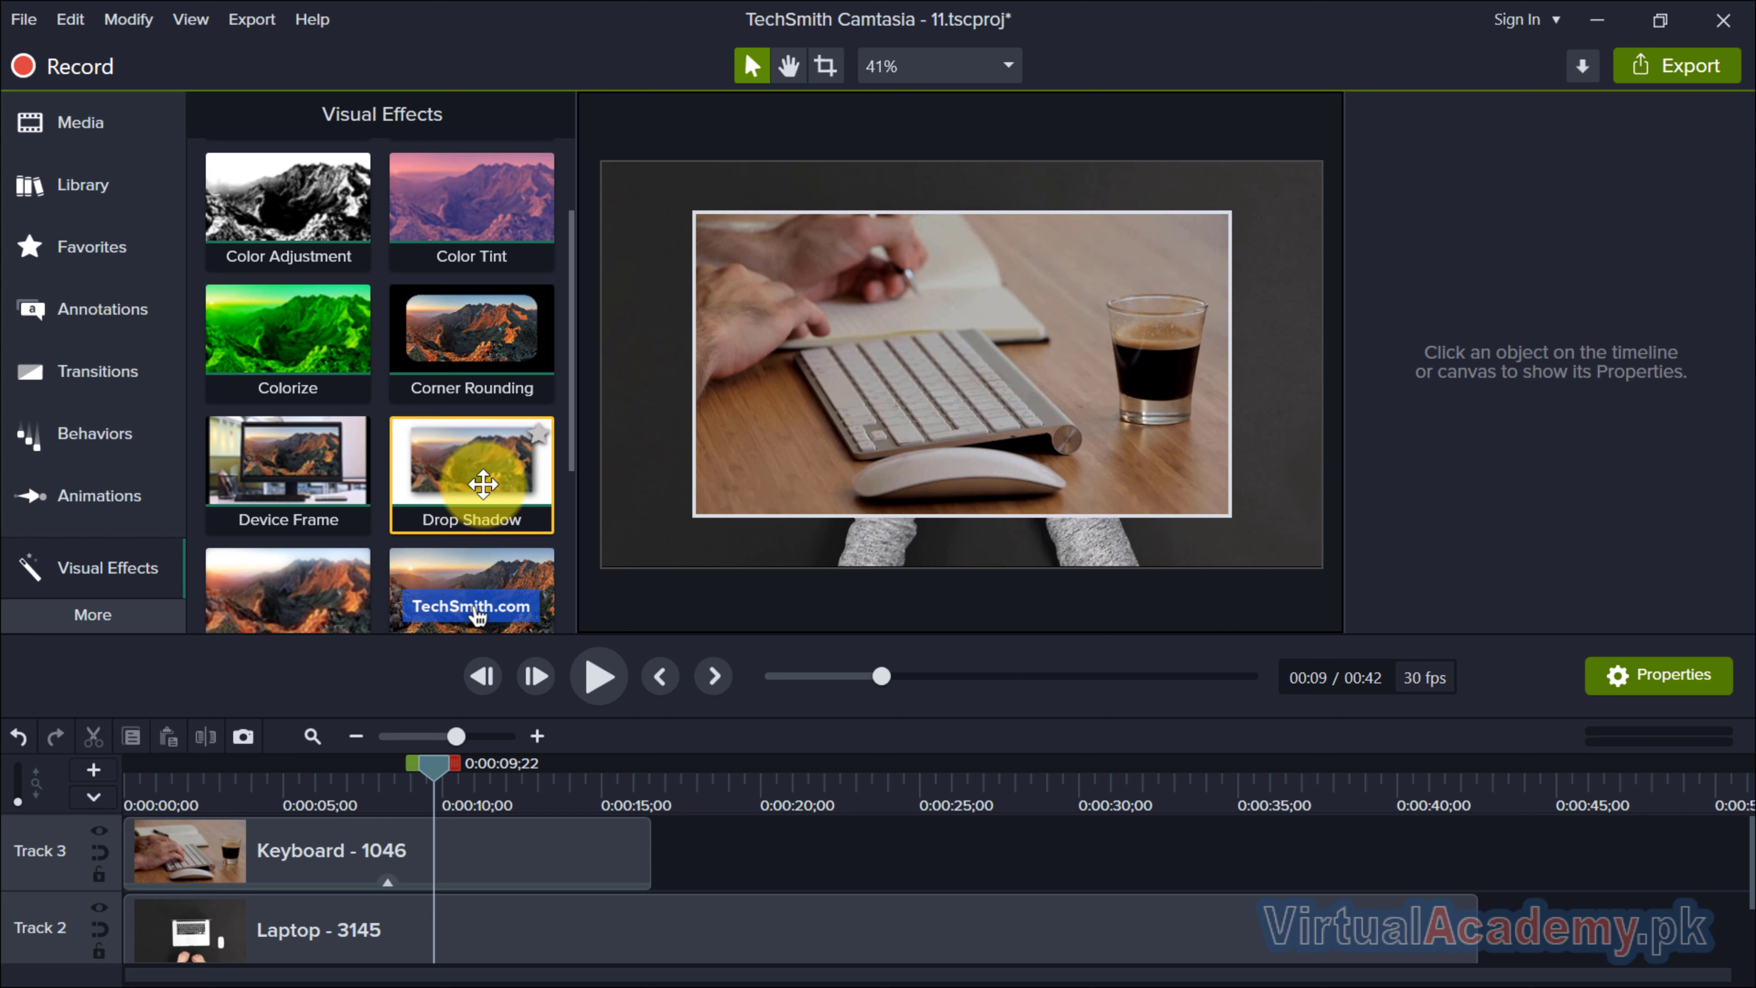
drag(482, 376, 352, 855)
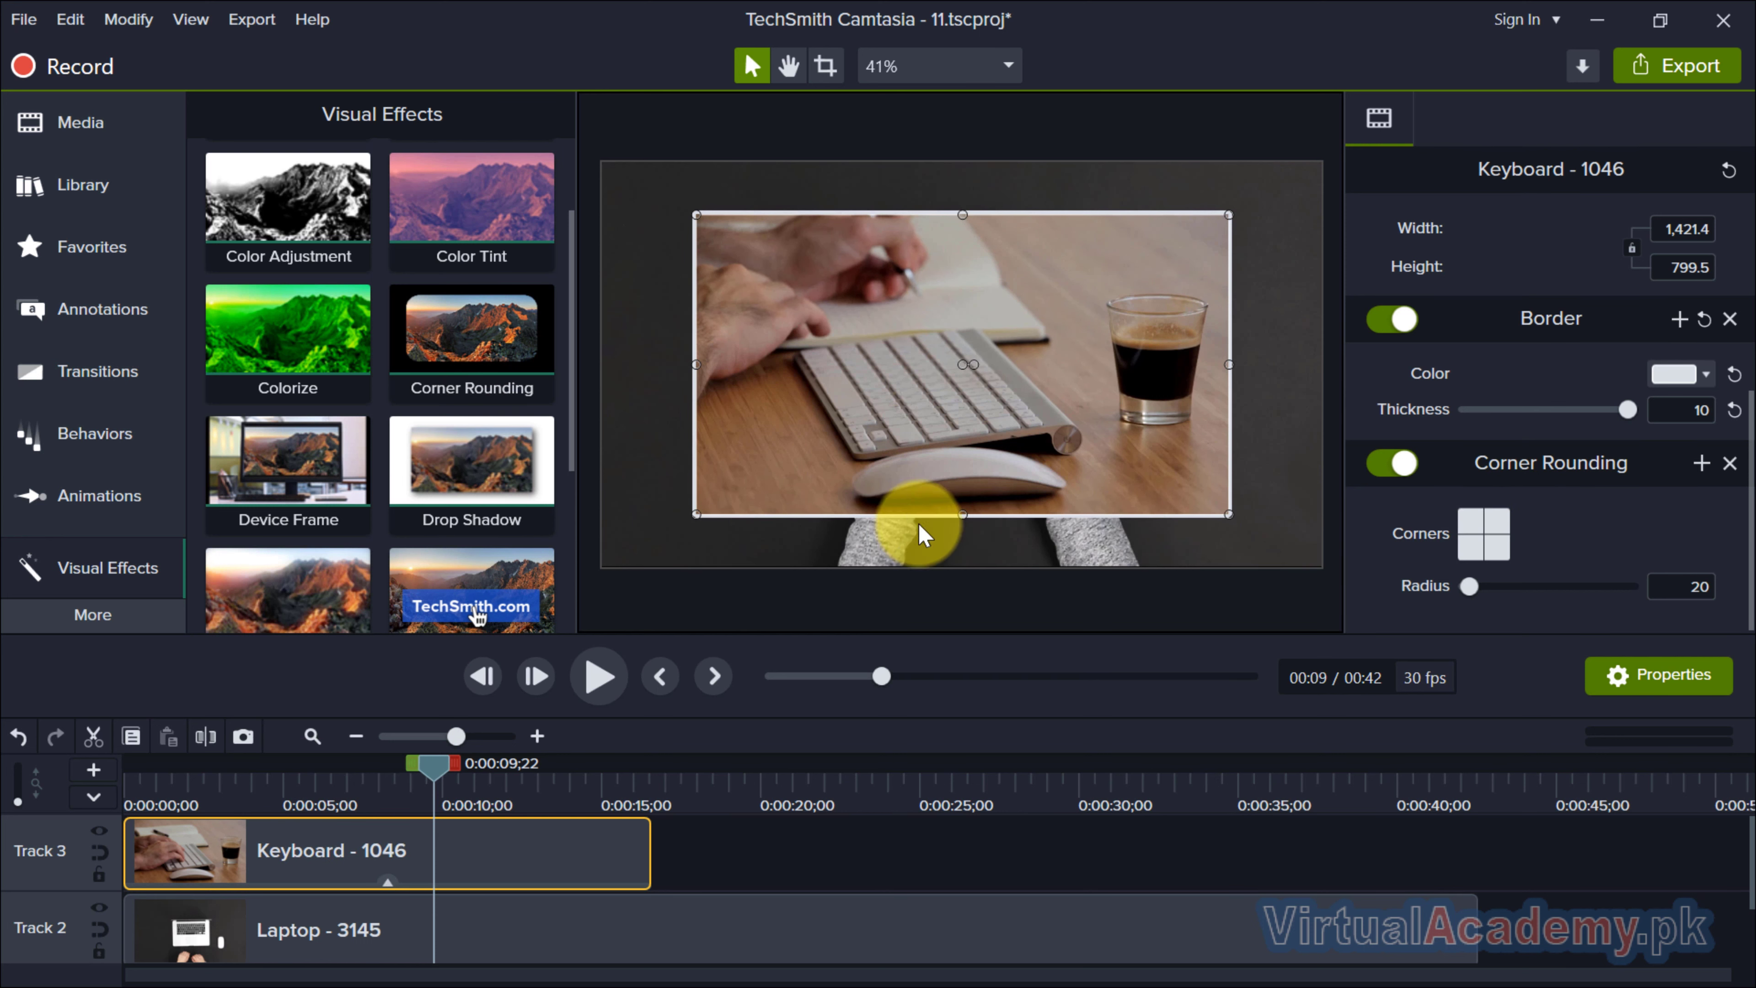
drag(1467, 586, 1549, 588)
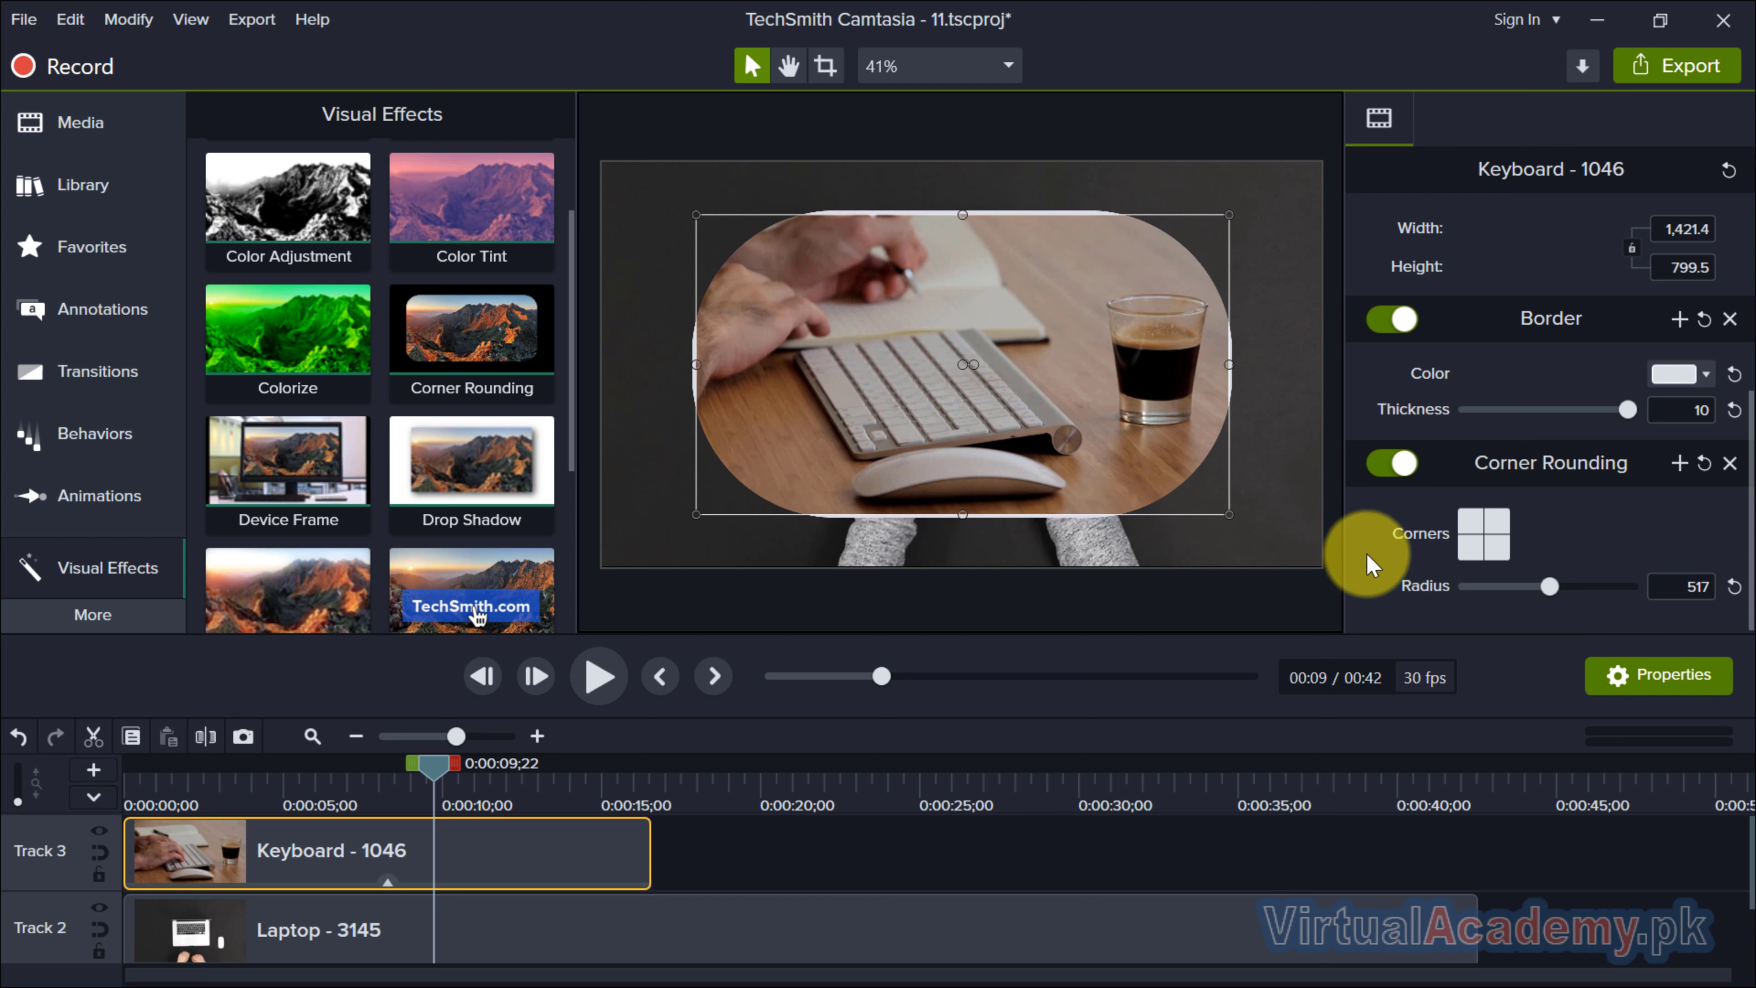
Delete the Border effect from the Keyboard clip on the timeline.
click(387, 884)
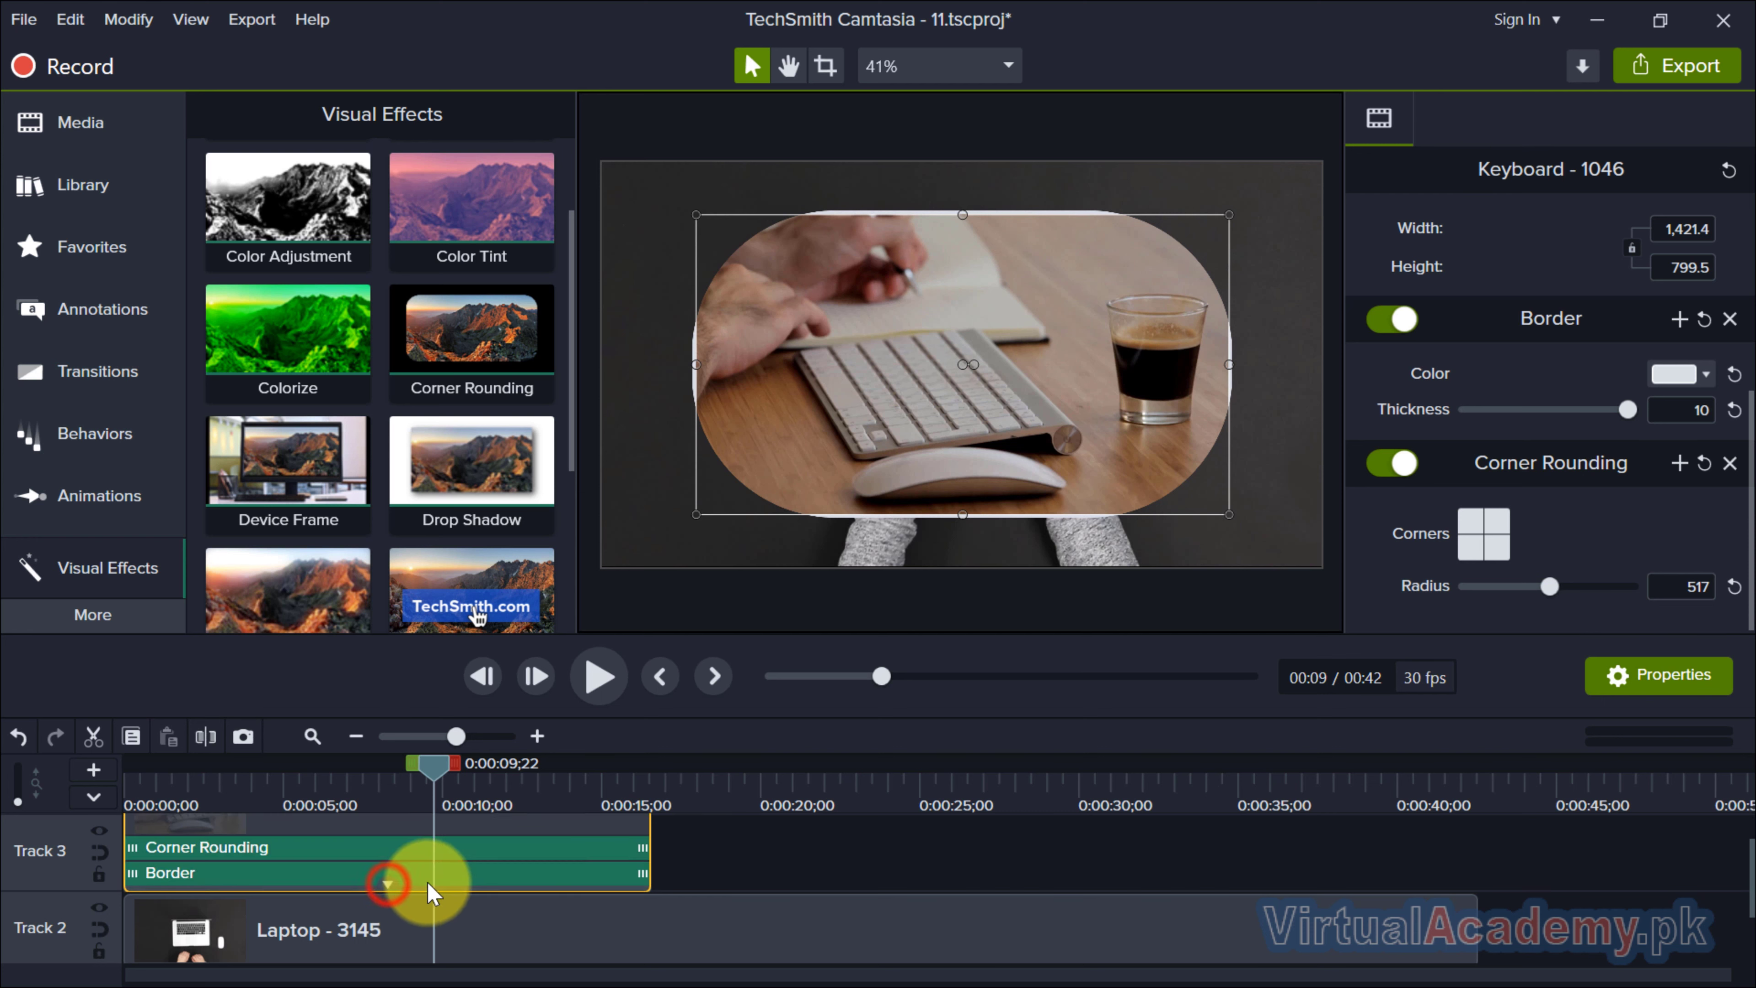
click(429, 876)
key(Delete)
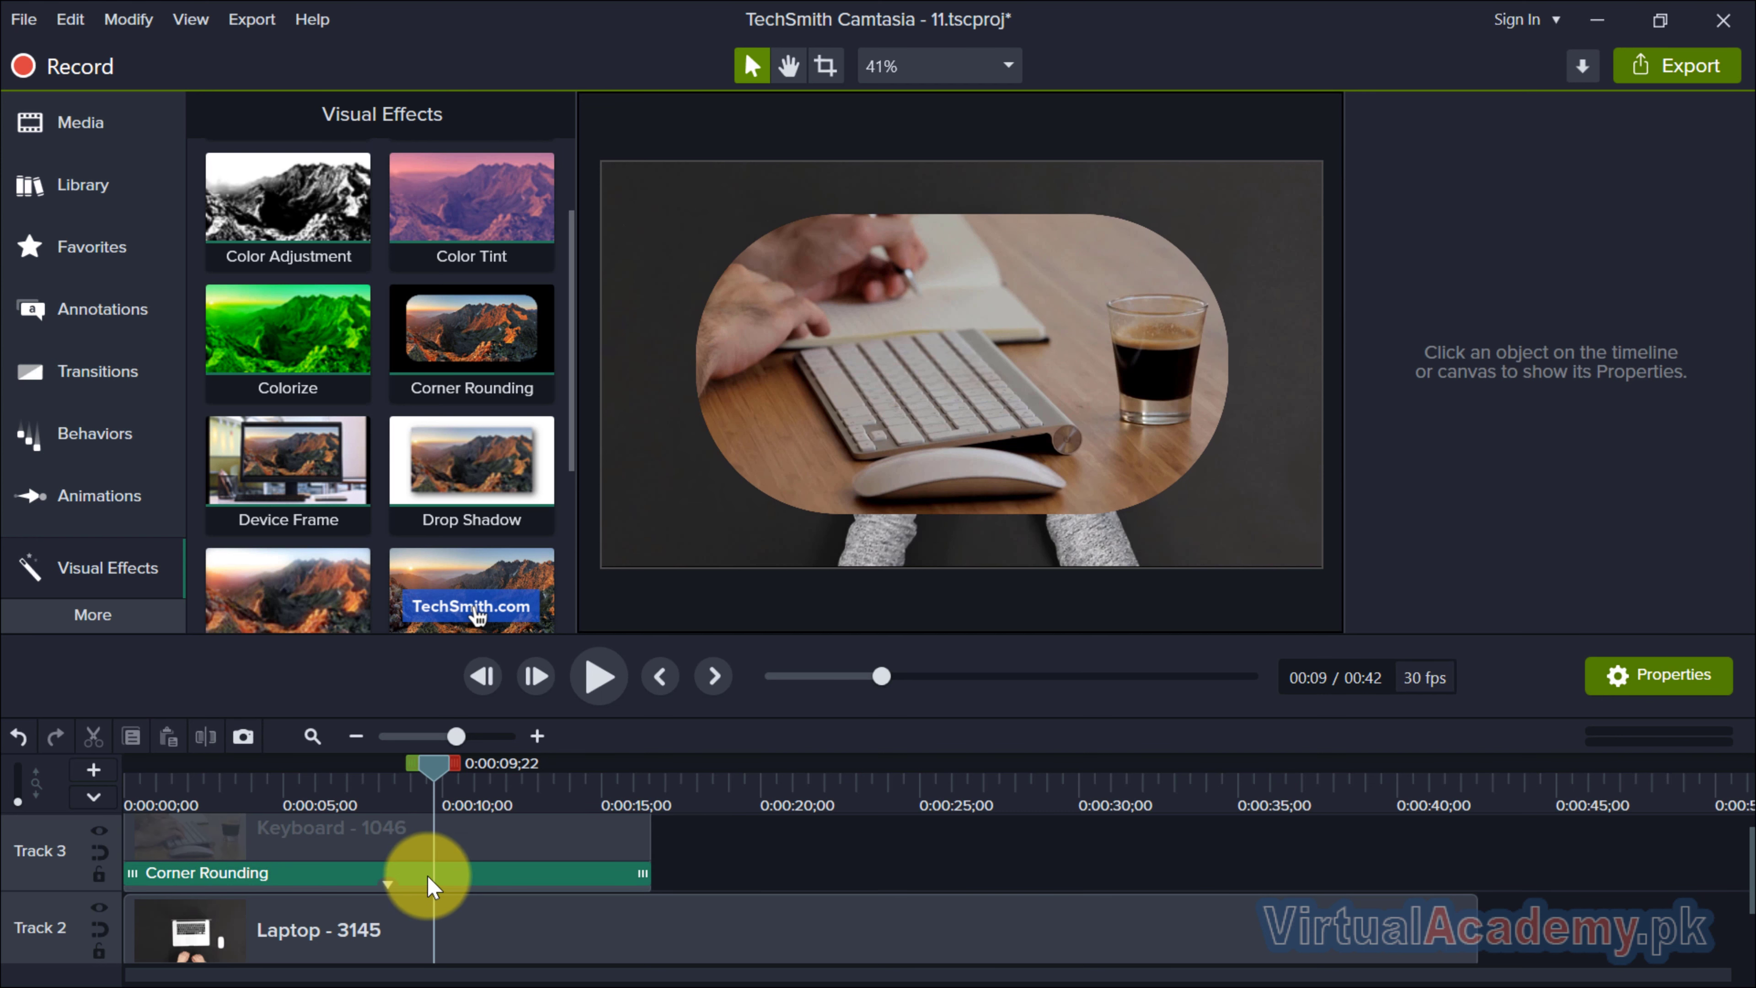
Set the Corner Rounding radius to 399 and keep only the clip's bottom-right corner rounded.
click(488, 840)
click(488, 887)
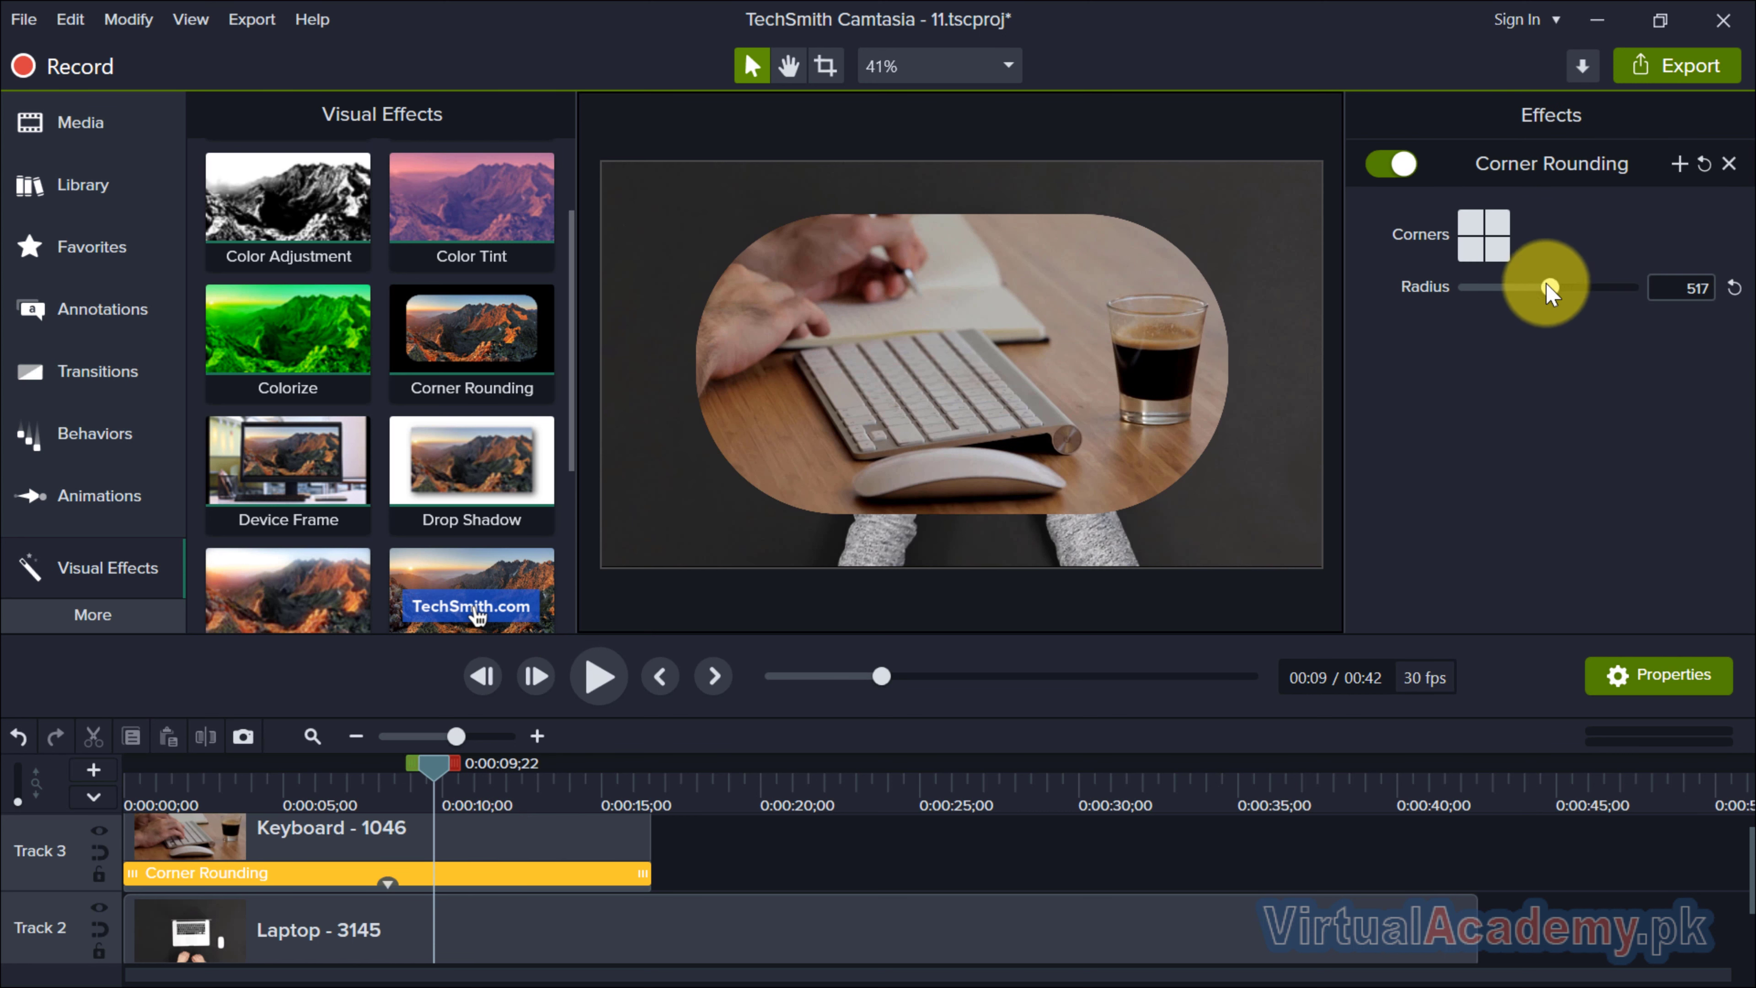
drag(1547, 283, 1522, 283)
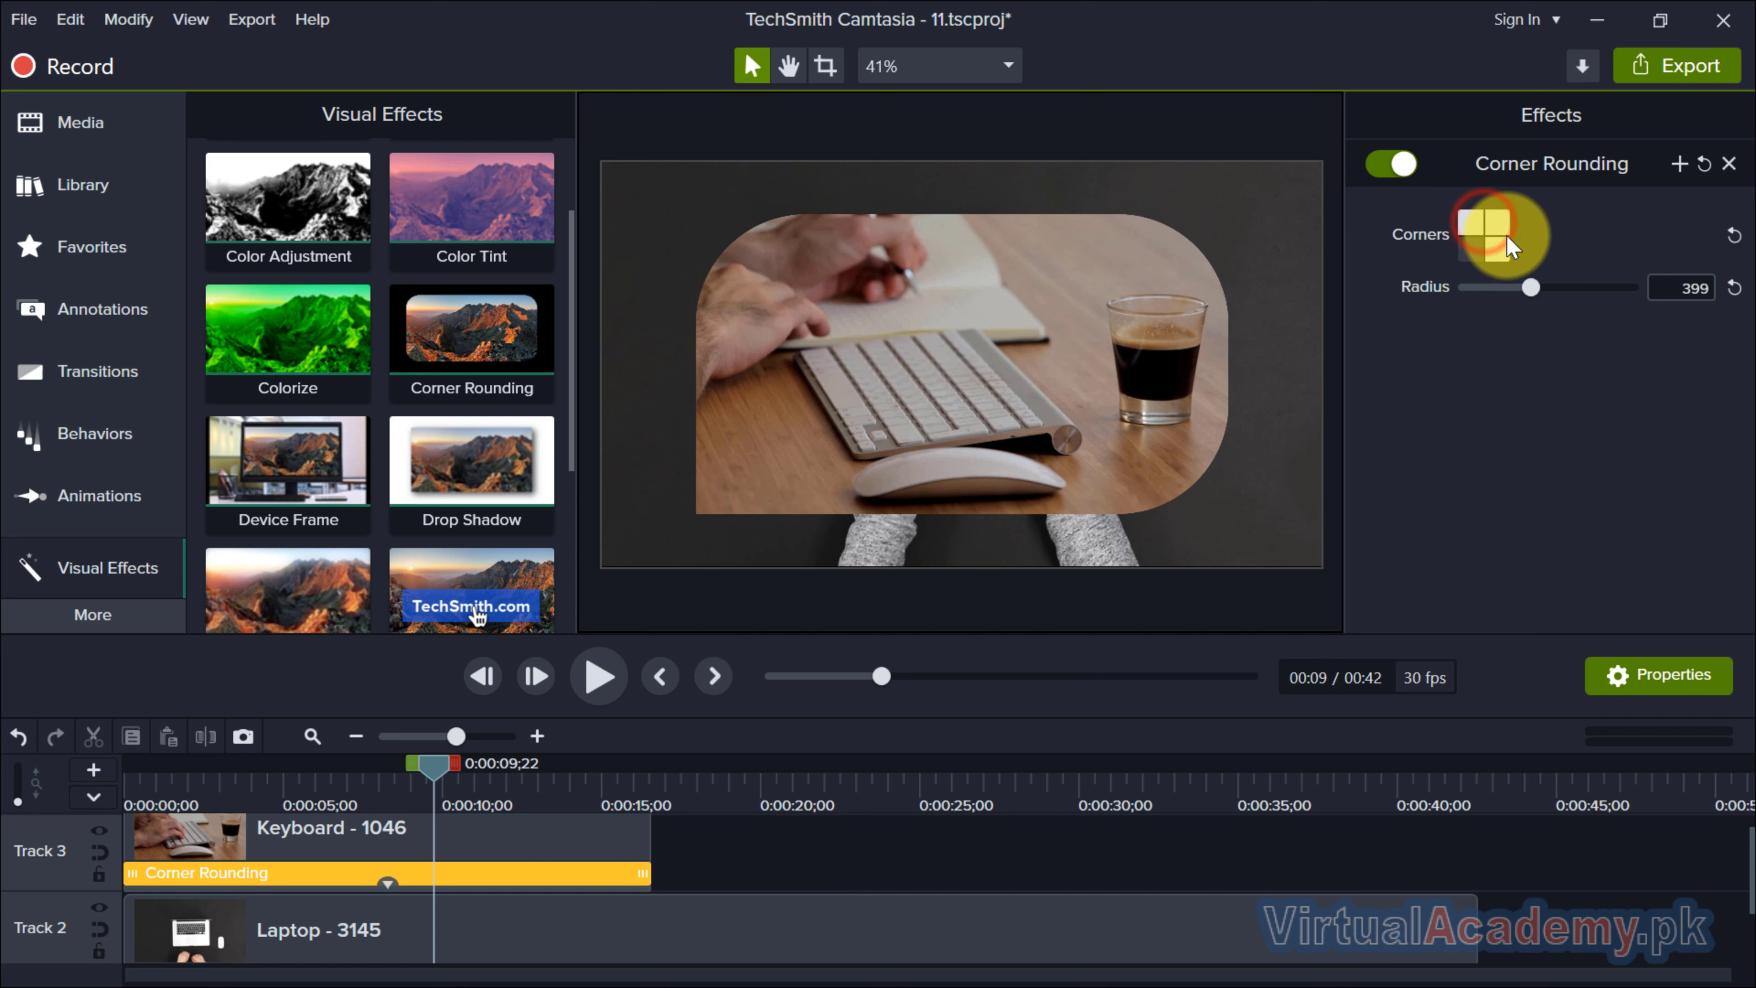
click(1498, 223)
click(1471, 222)
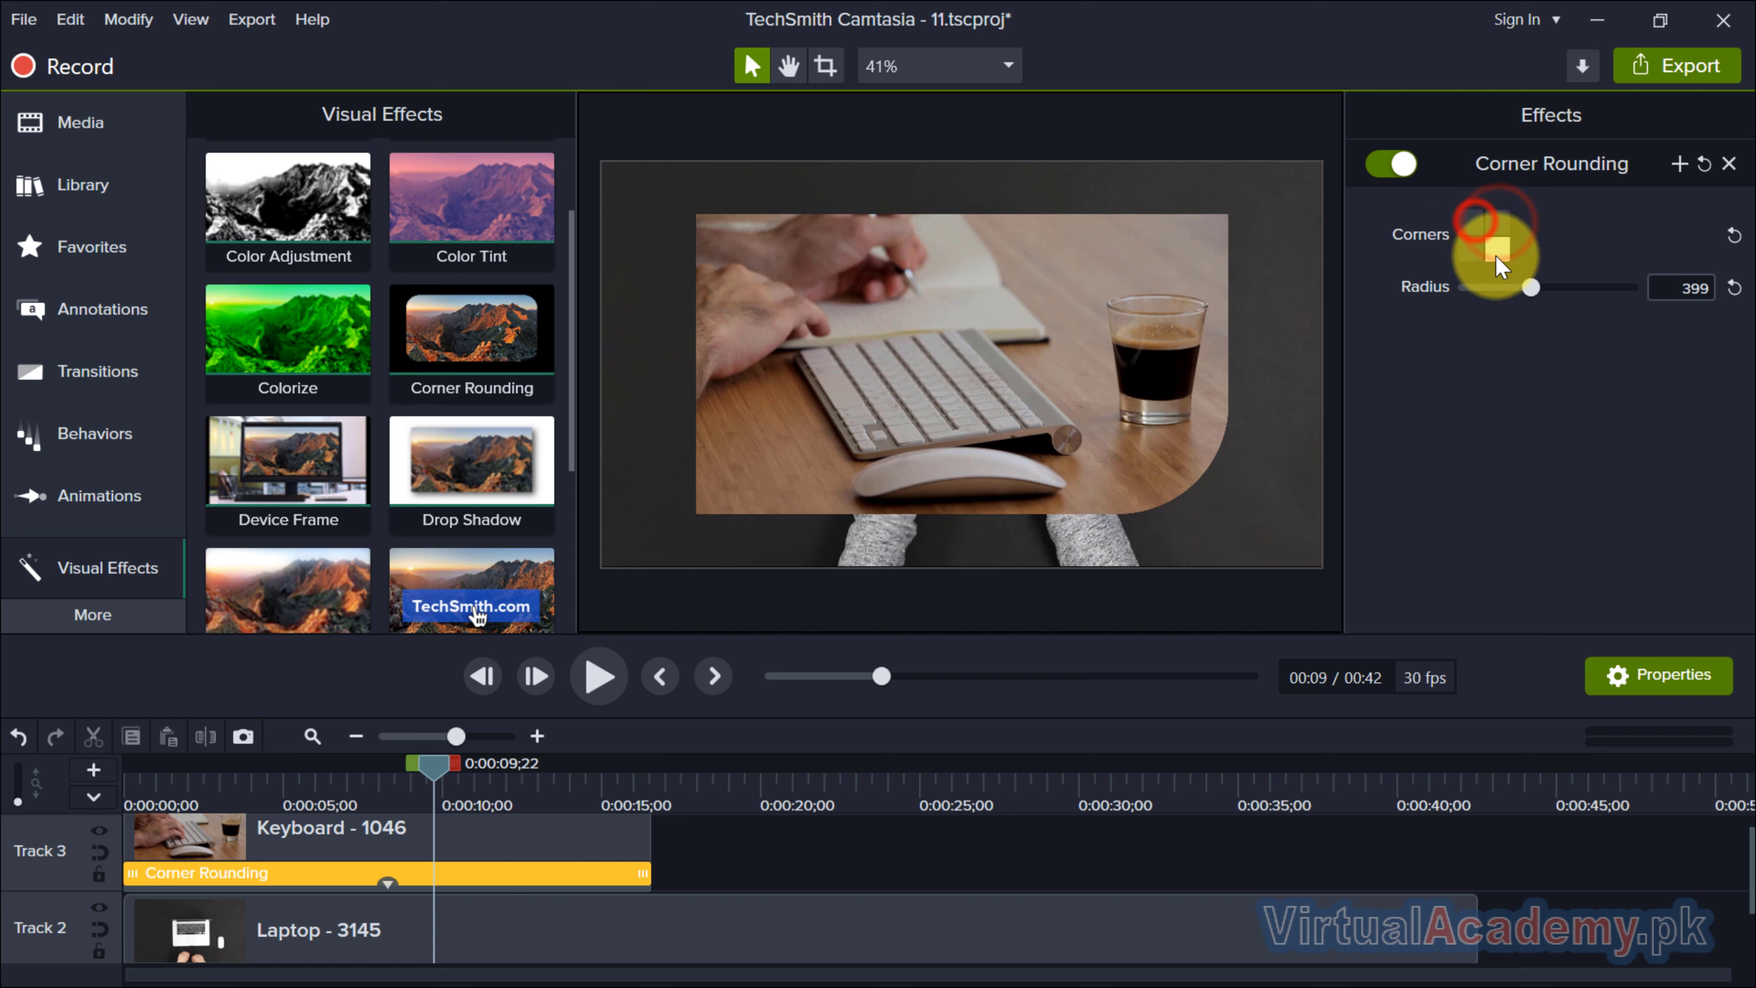
Round the Keyboard clip's top-left corner as well as the bottom-right, and raise the radius to 732.
mouse_move(1530, 285)
mouse_down()
mouse_move(1590, 303)
mouse_move(1542, 303)
mouse_up()
click(1494, 253)
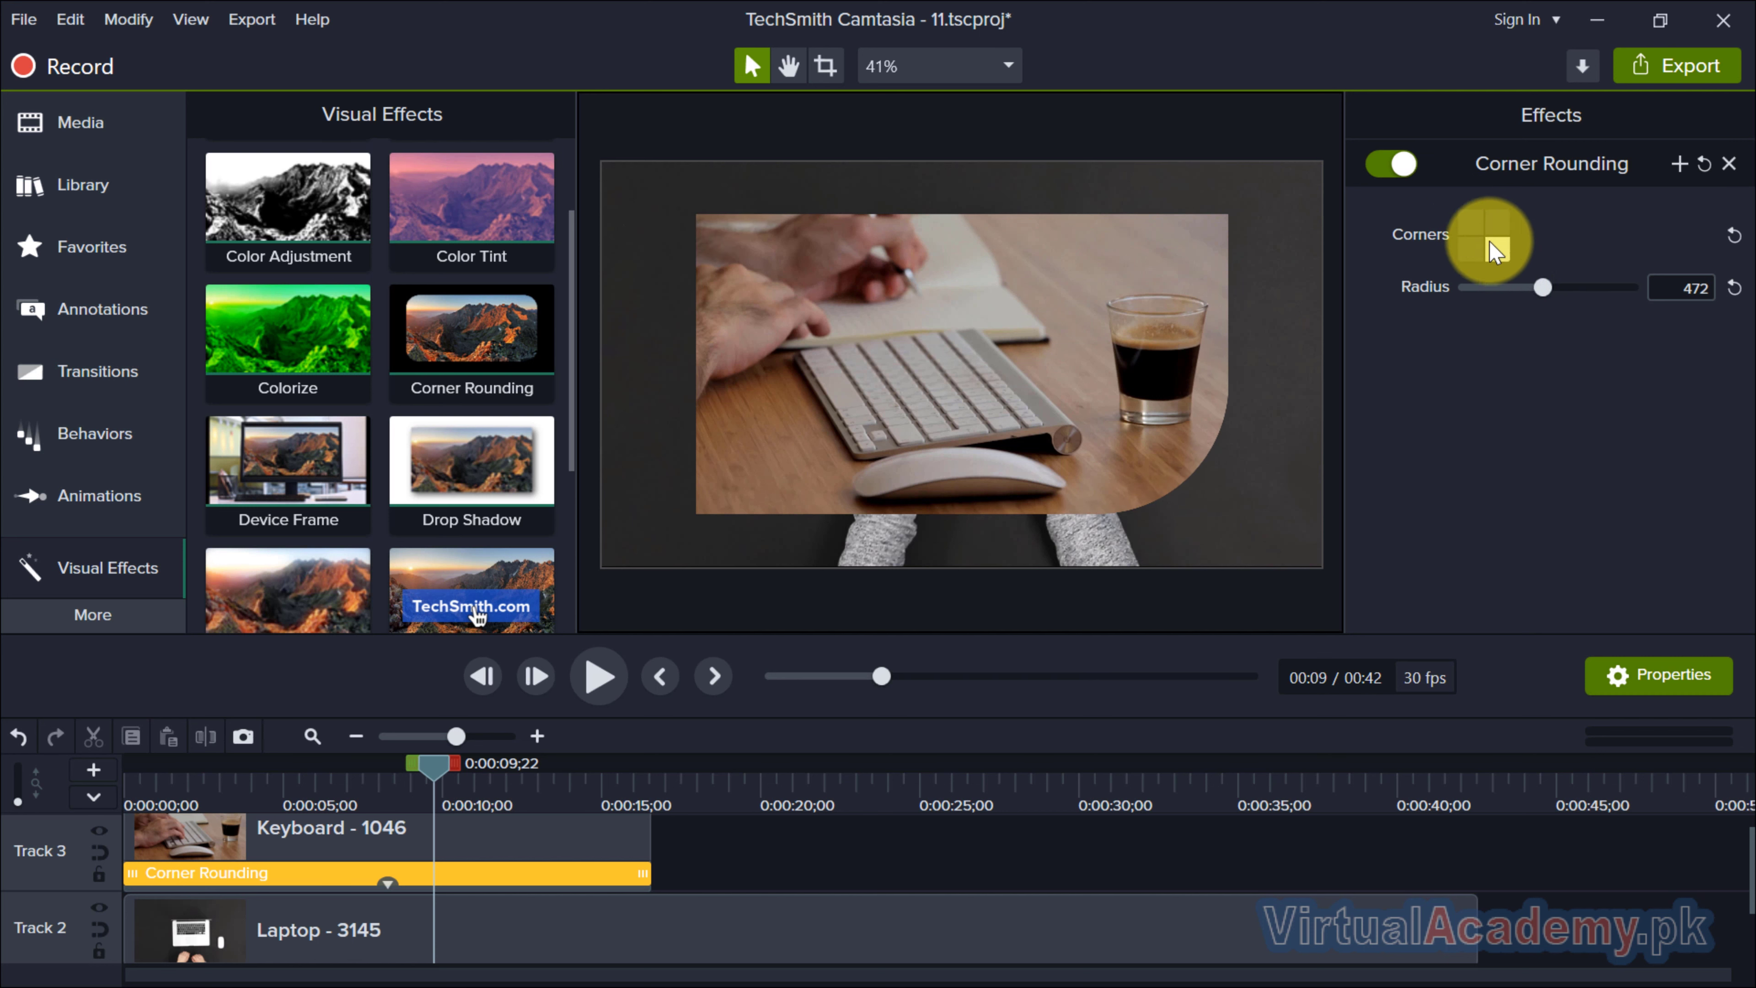
click(1476, 232)
drag(1543, 286, 1584, 290)
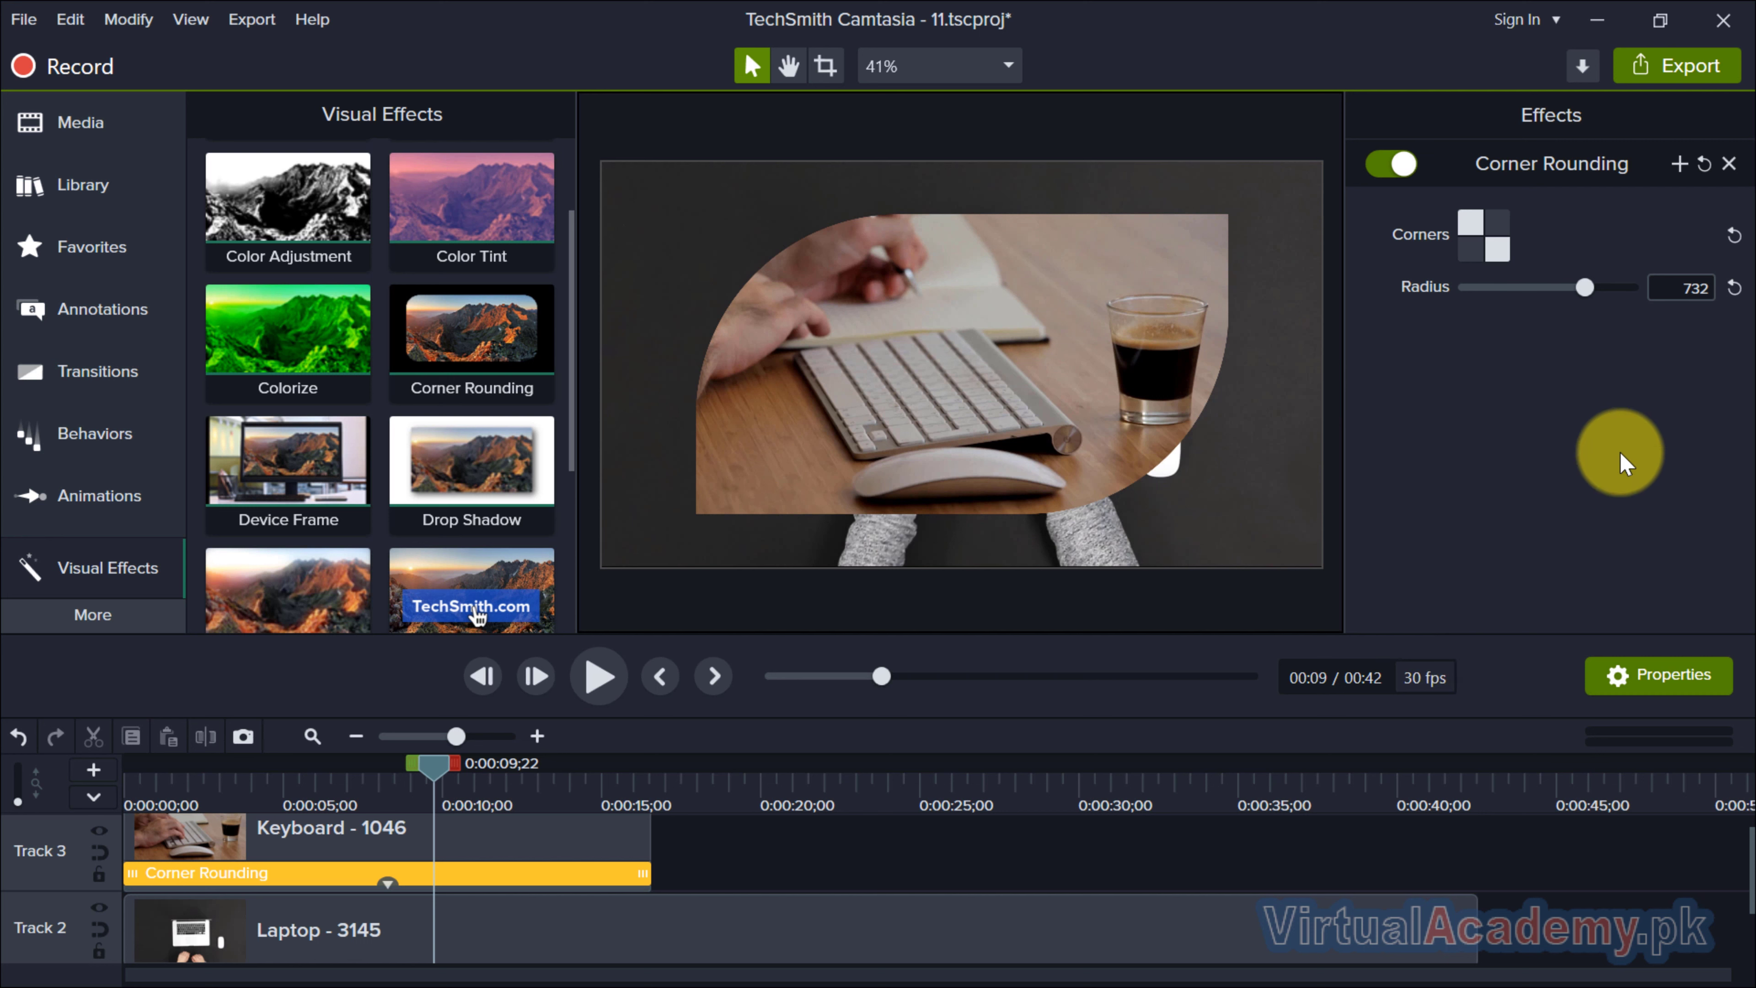
Delete the Corner Rounding effect and enlarge the Keyboard clip to fill the whole 1920 × 1080 canvas.
click(559, 875)
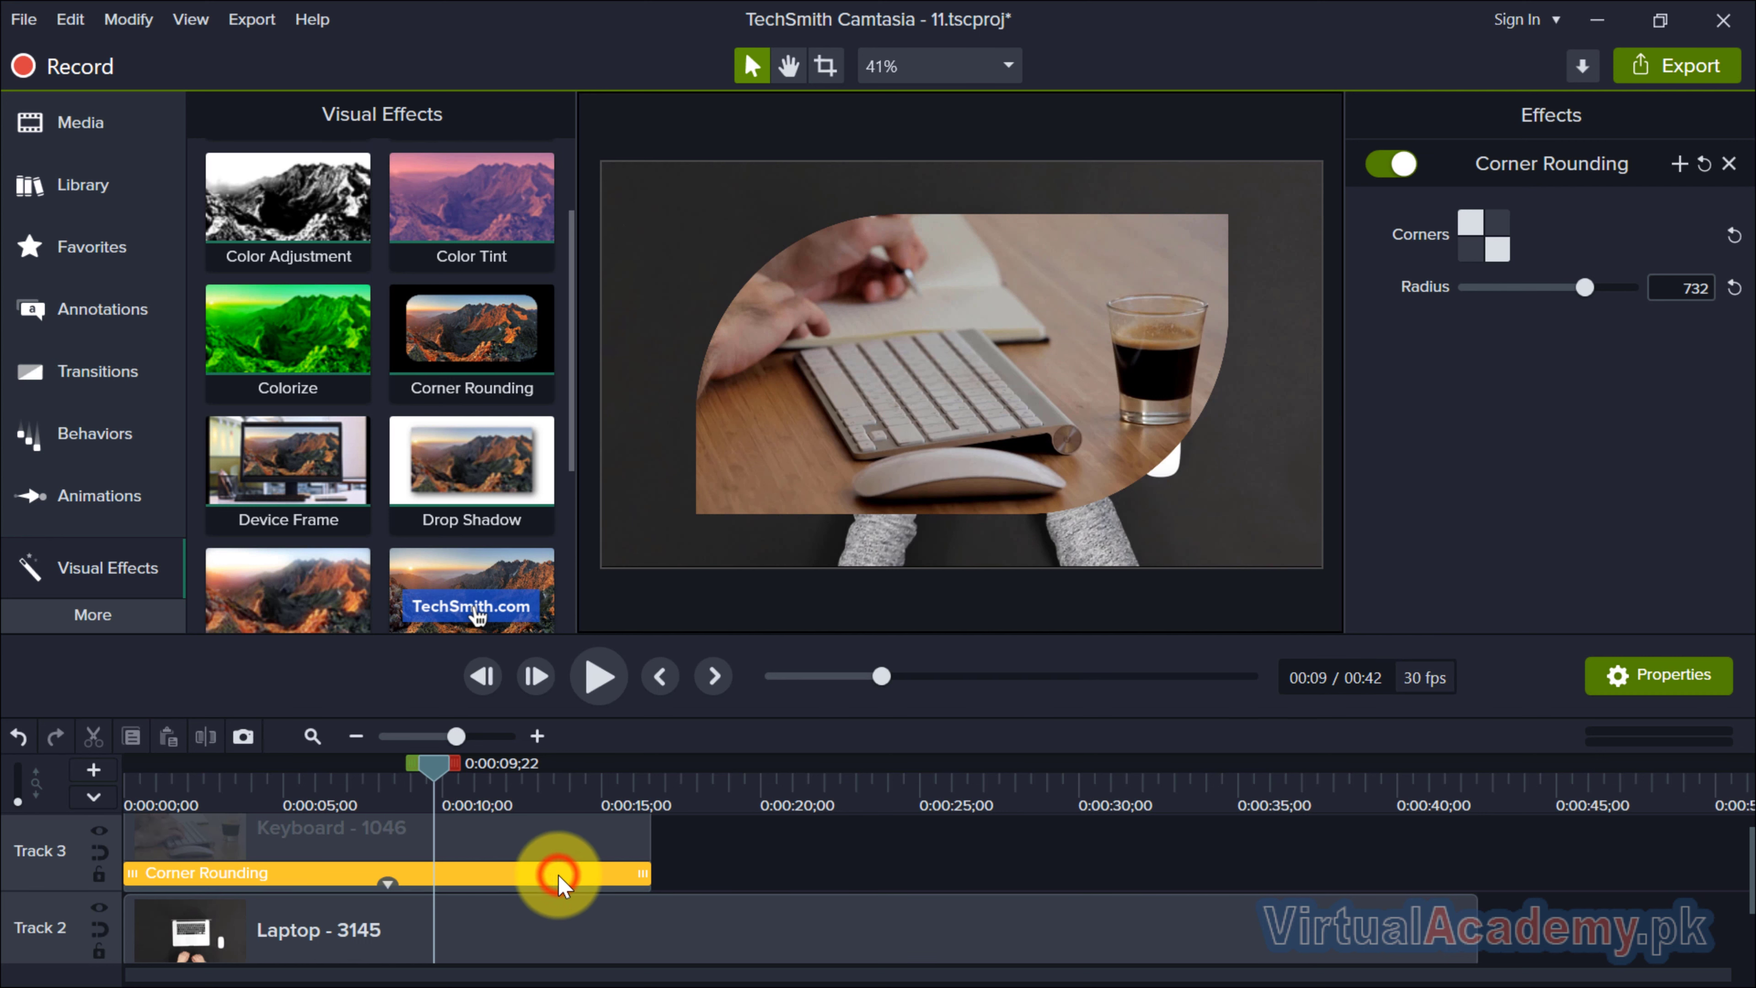
key(Delete)
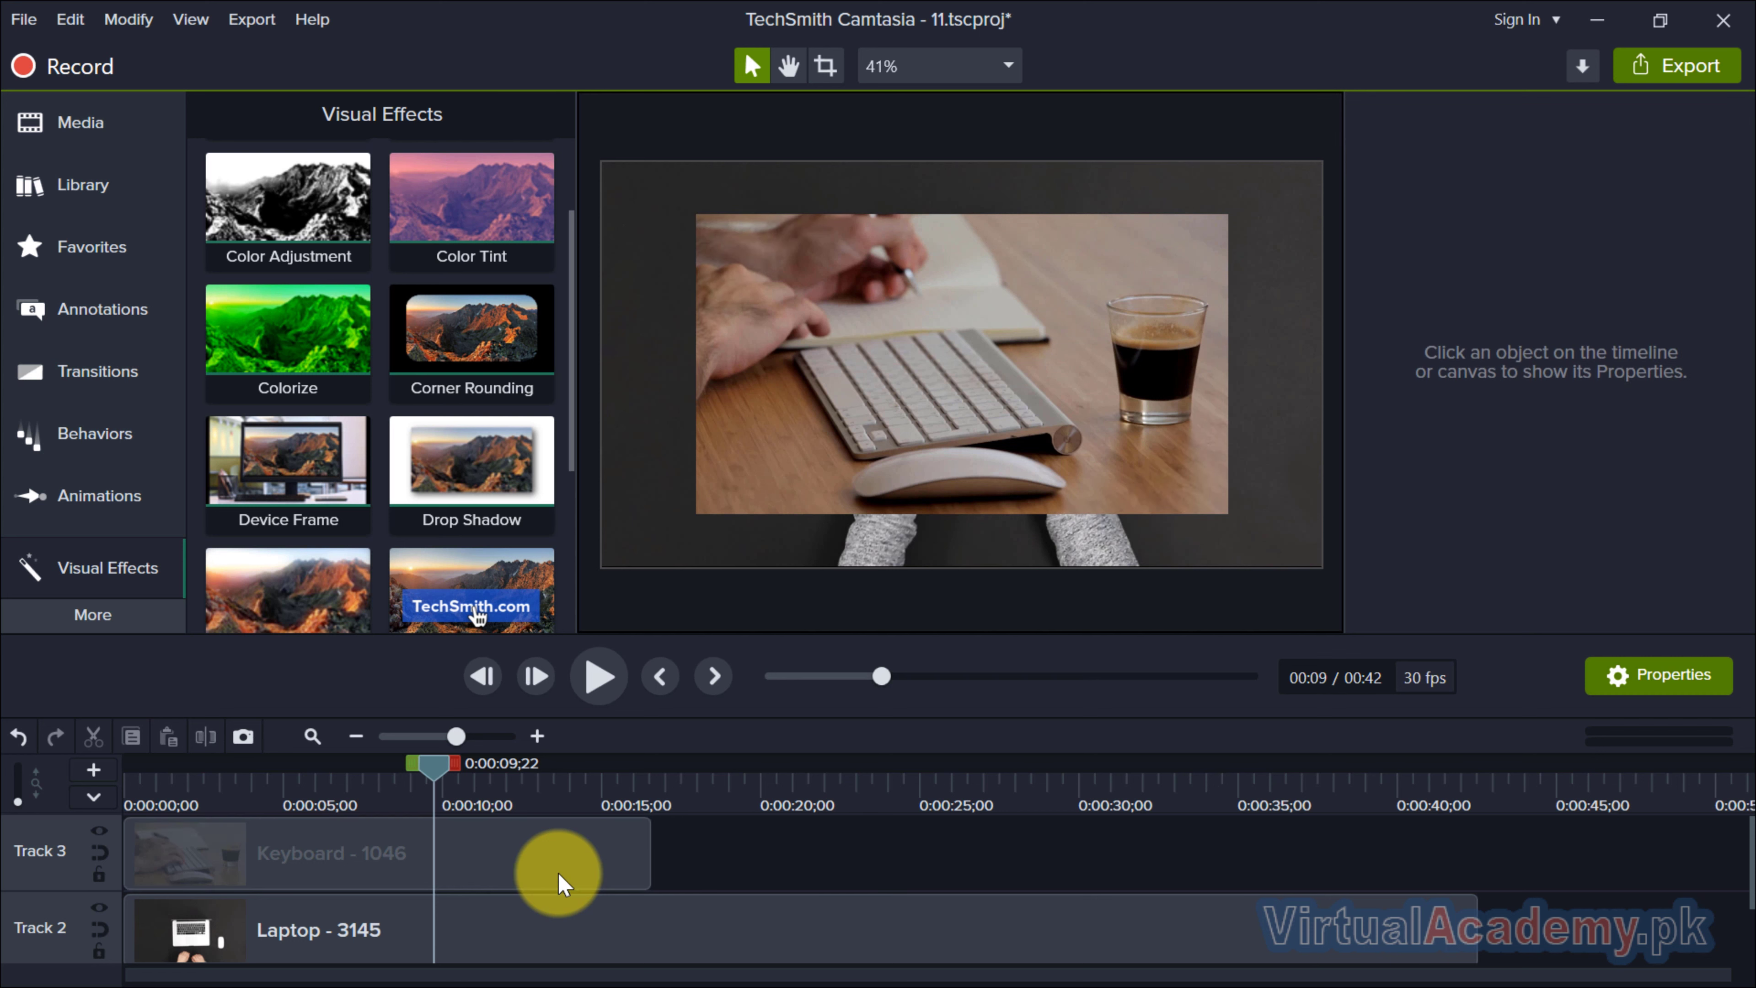
drag(931, 495, 949, 504)
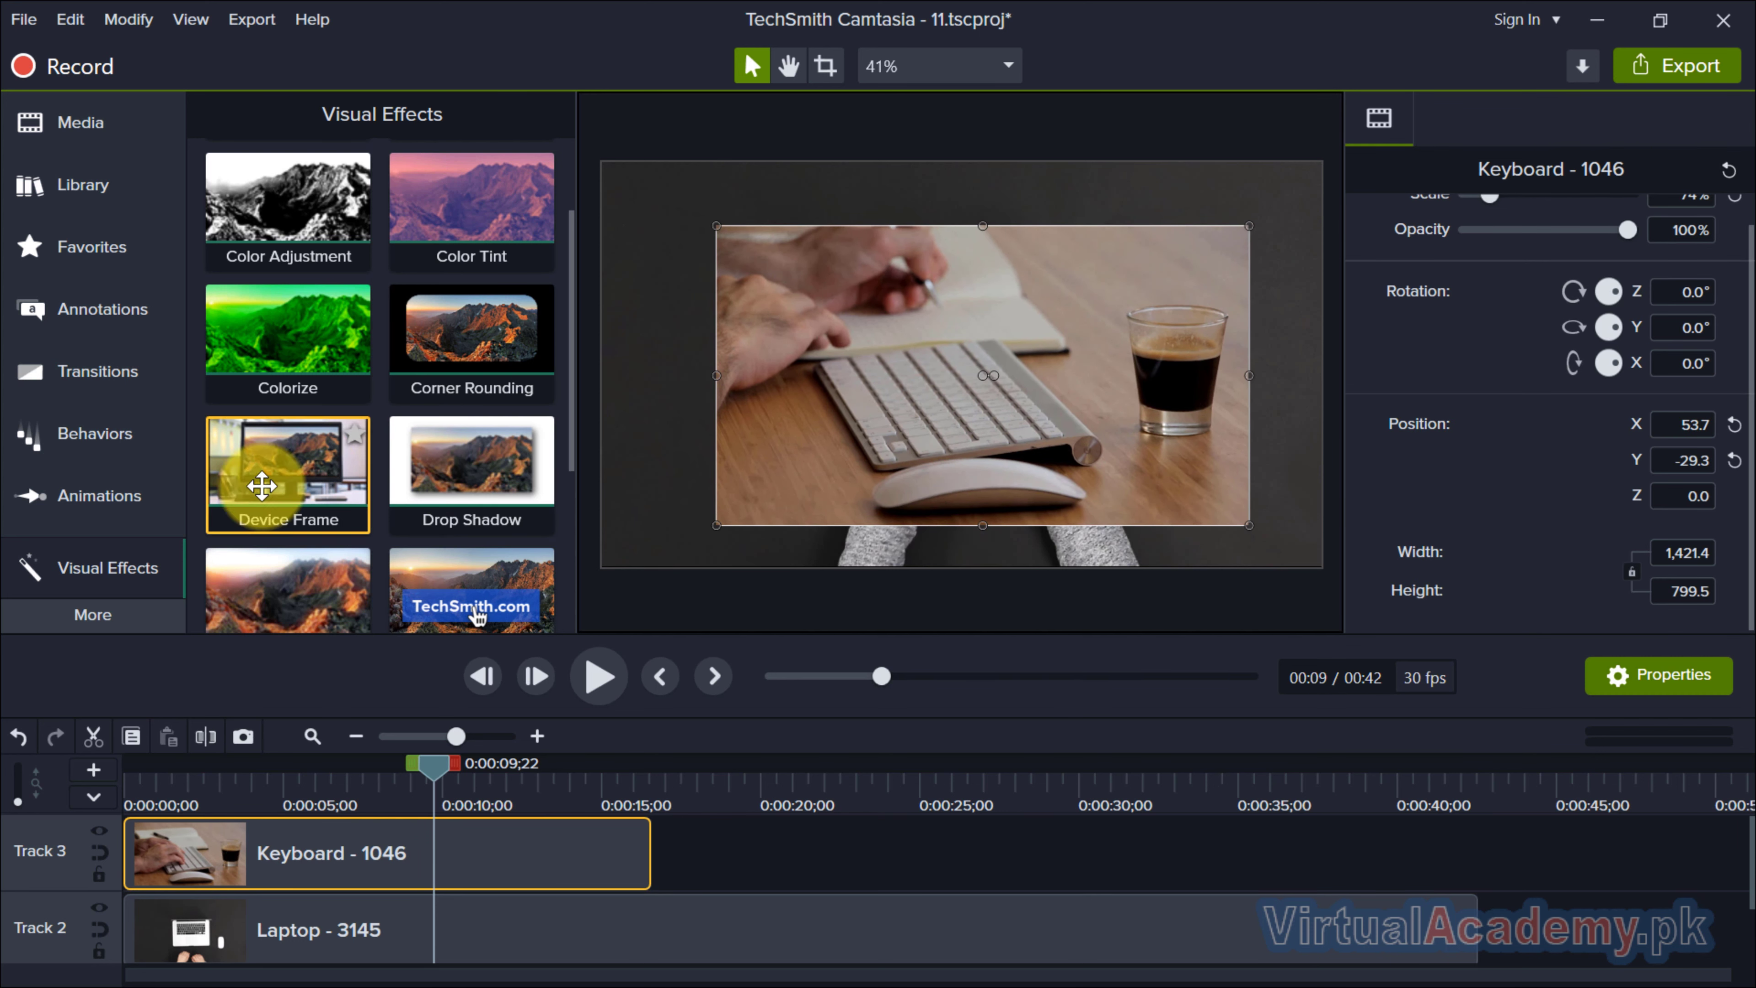
scroll(291, 450, down, 1)
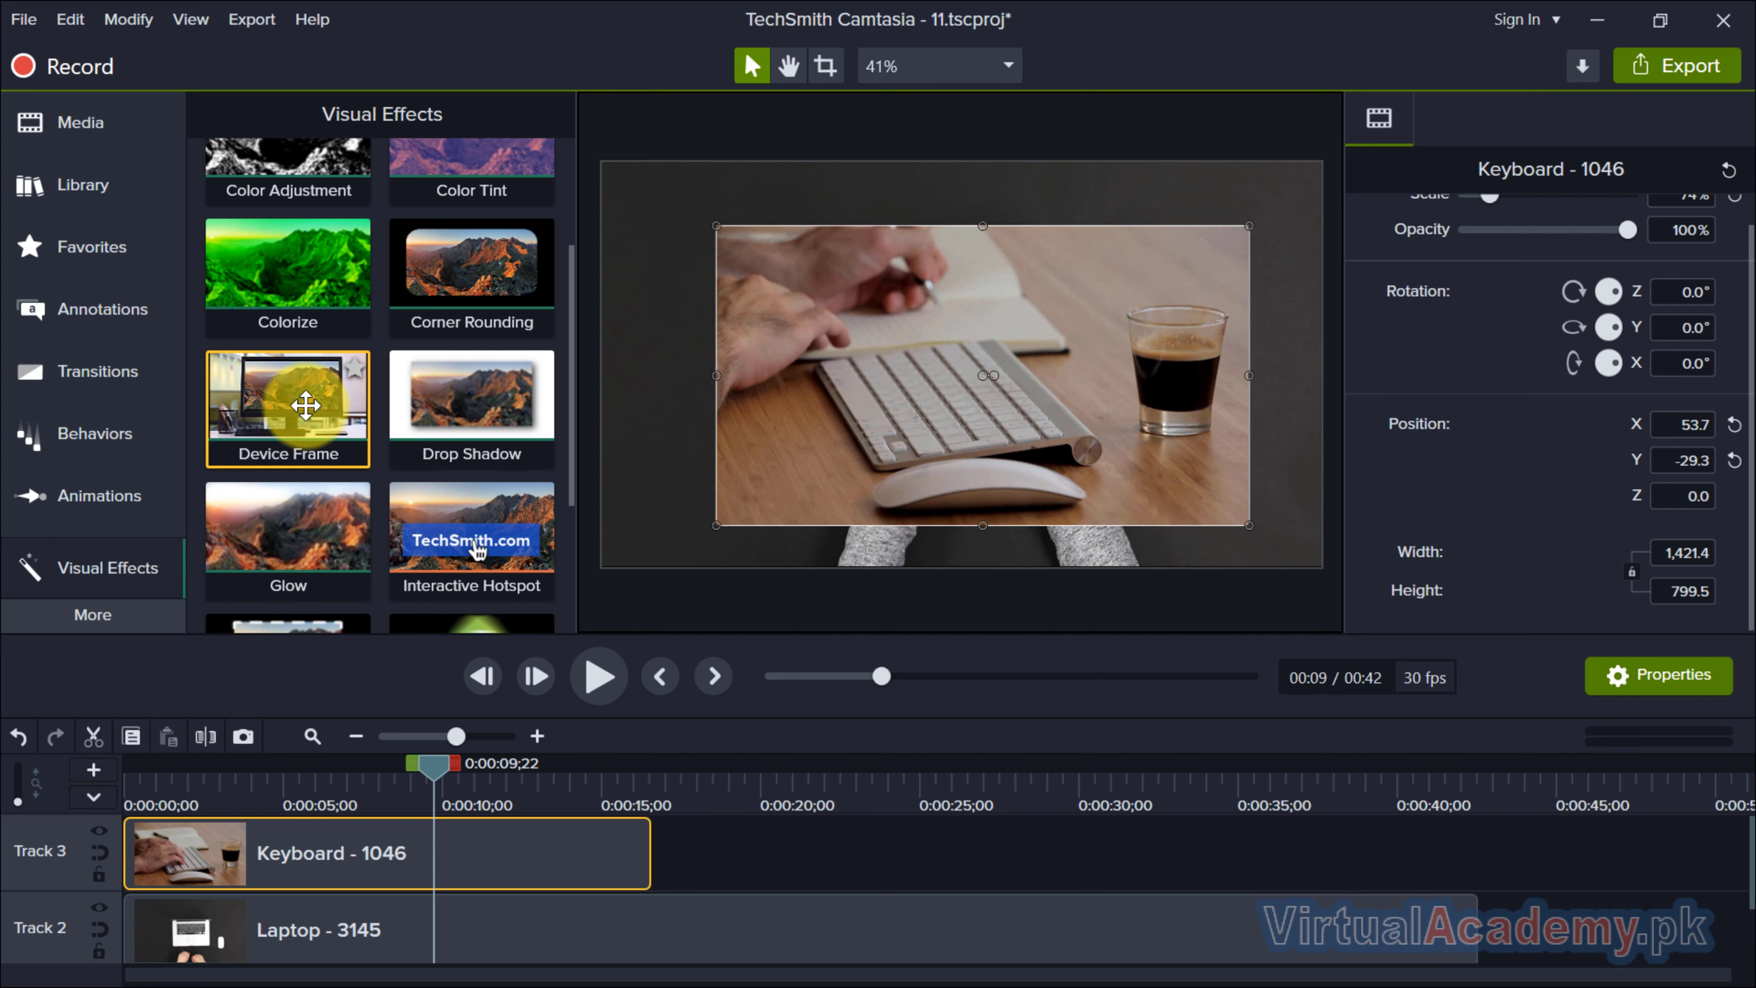
drag(305, 405, 657, 456)
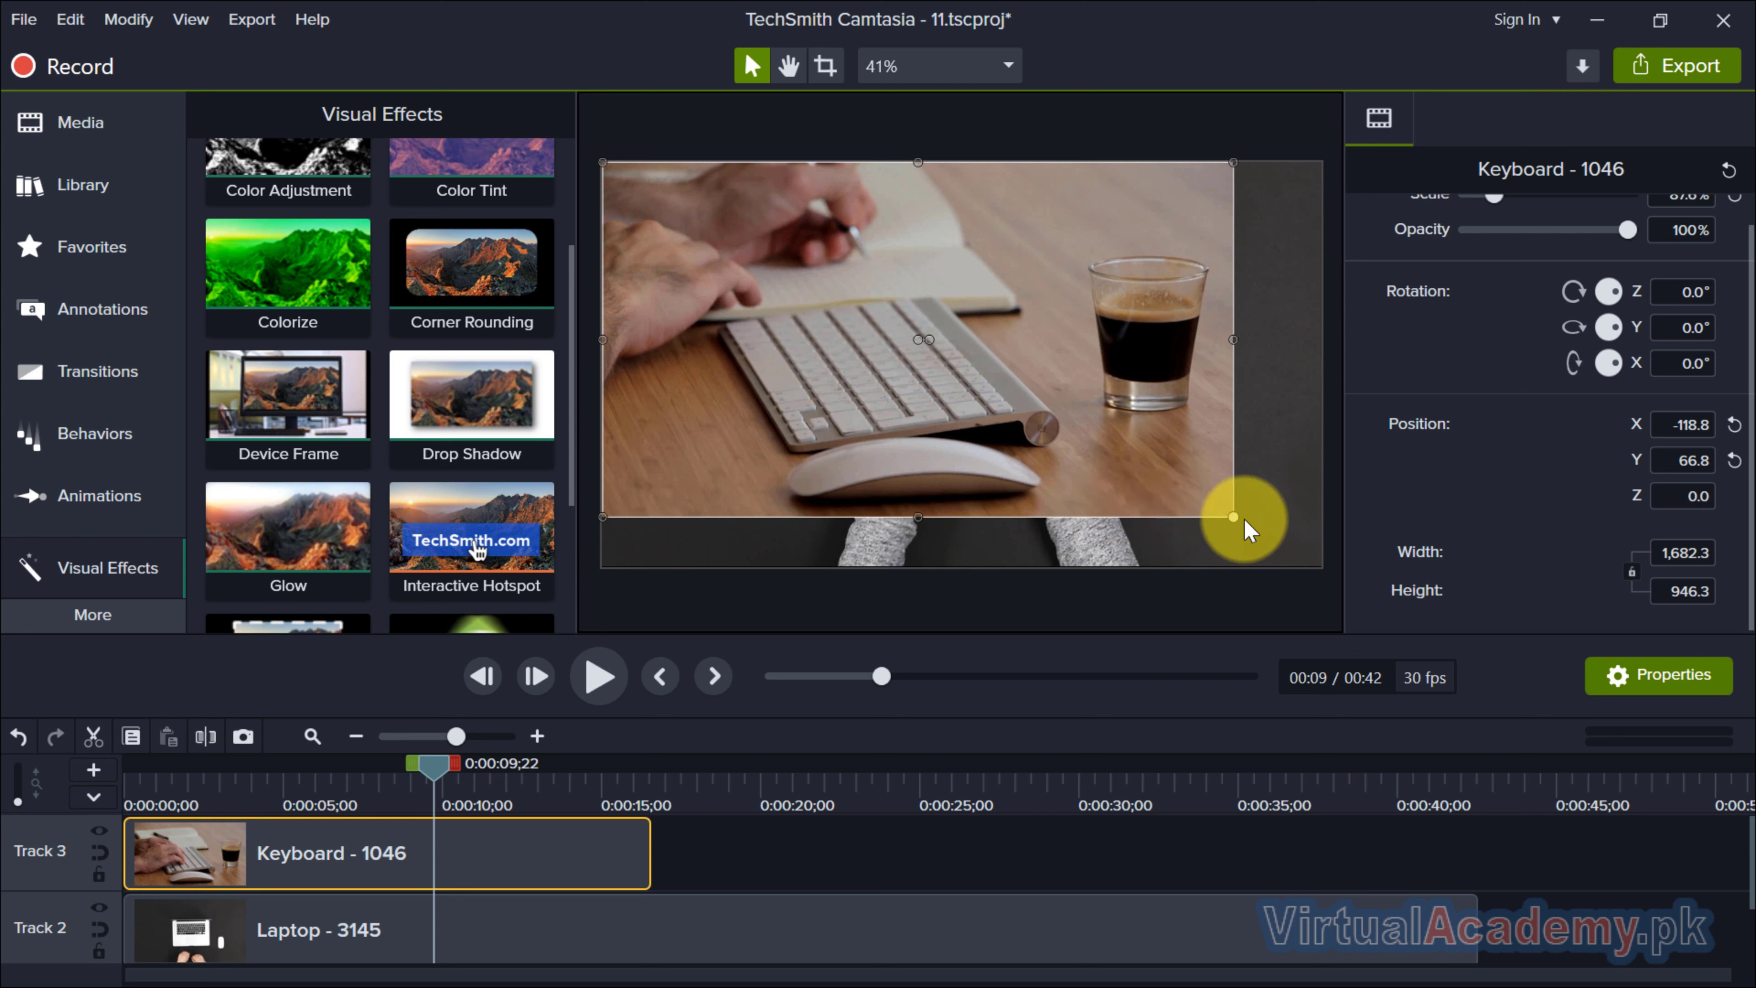
drag(1233, 517, 1348, 604)
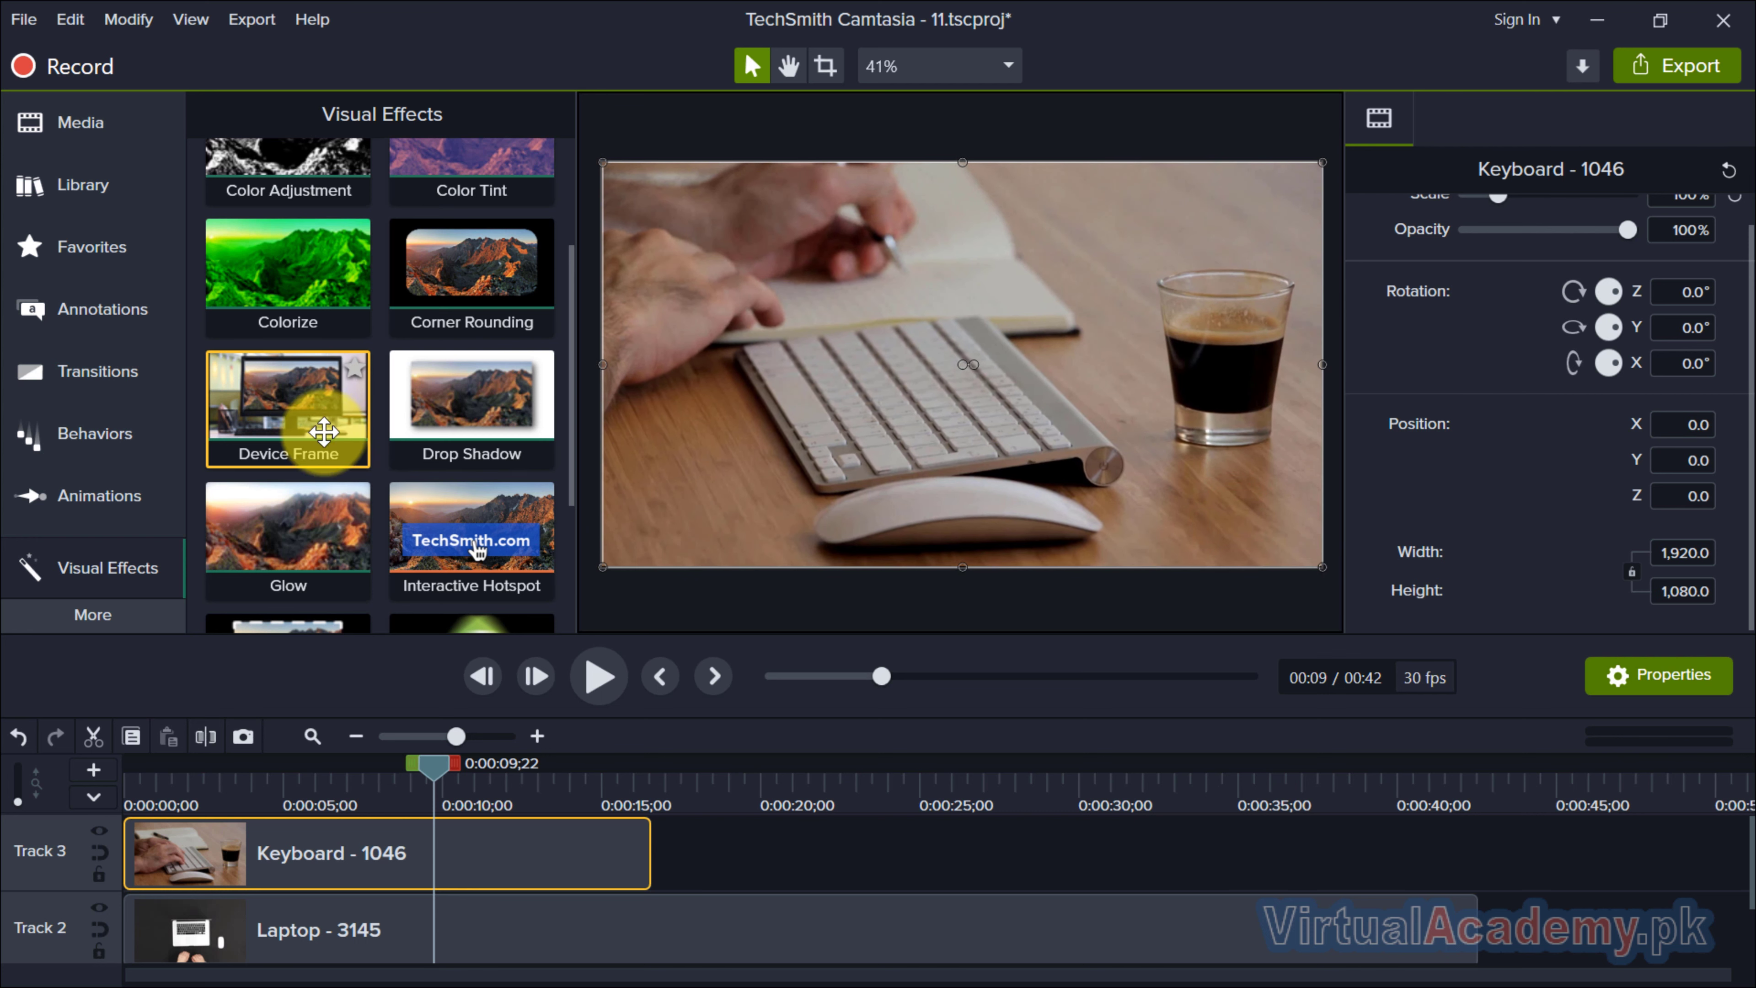
Apply the Device Frame effect to the Keyboard clip and set its type to iPhone.
drag(317, 425, 322, 846)
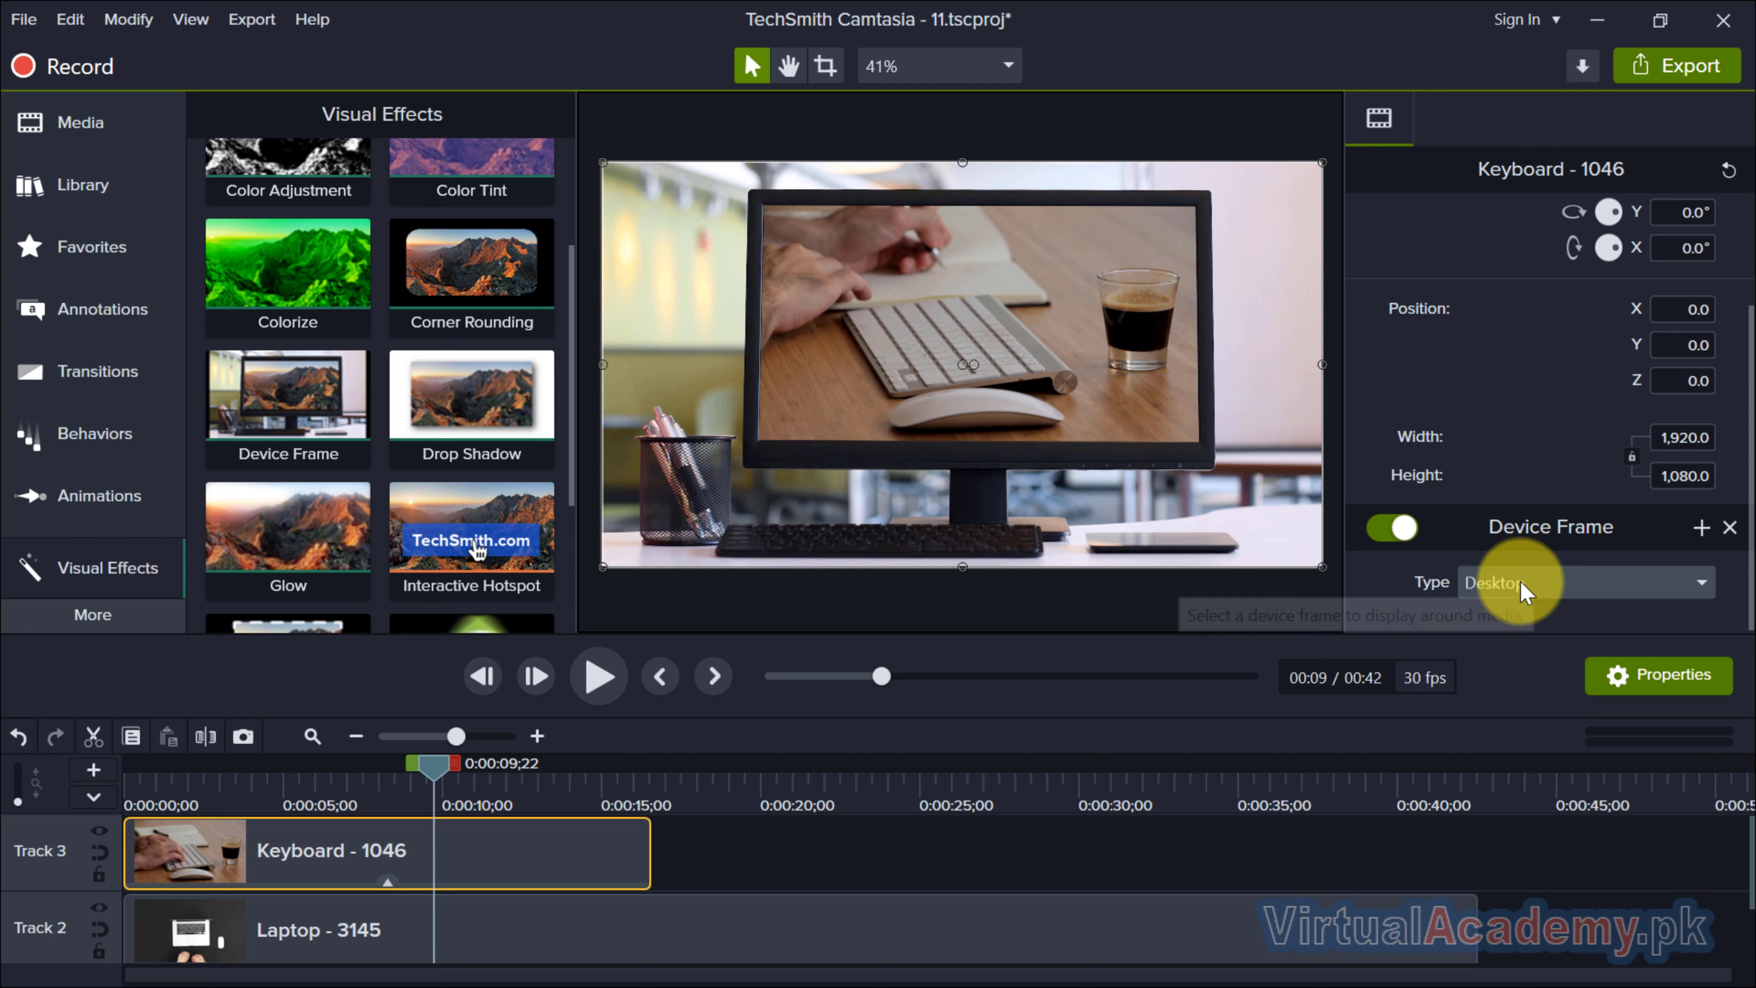
click(1523, 585)
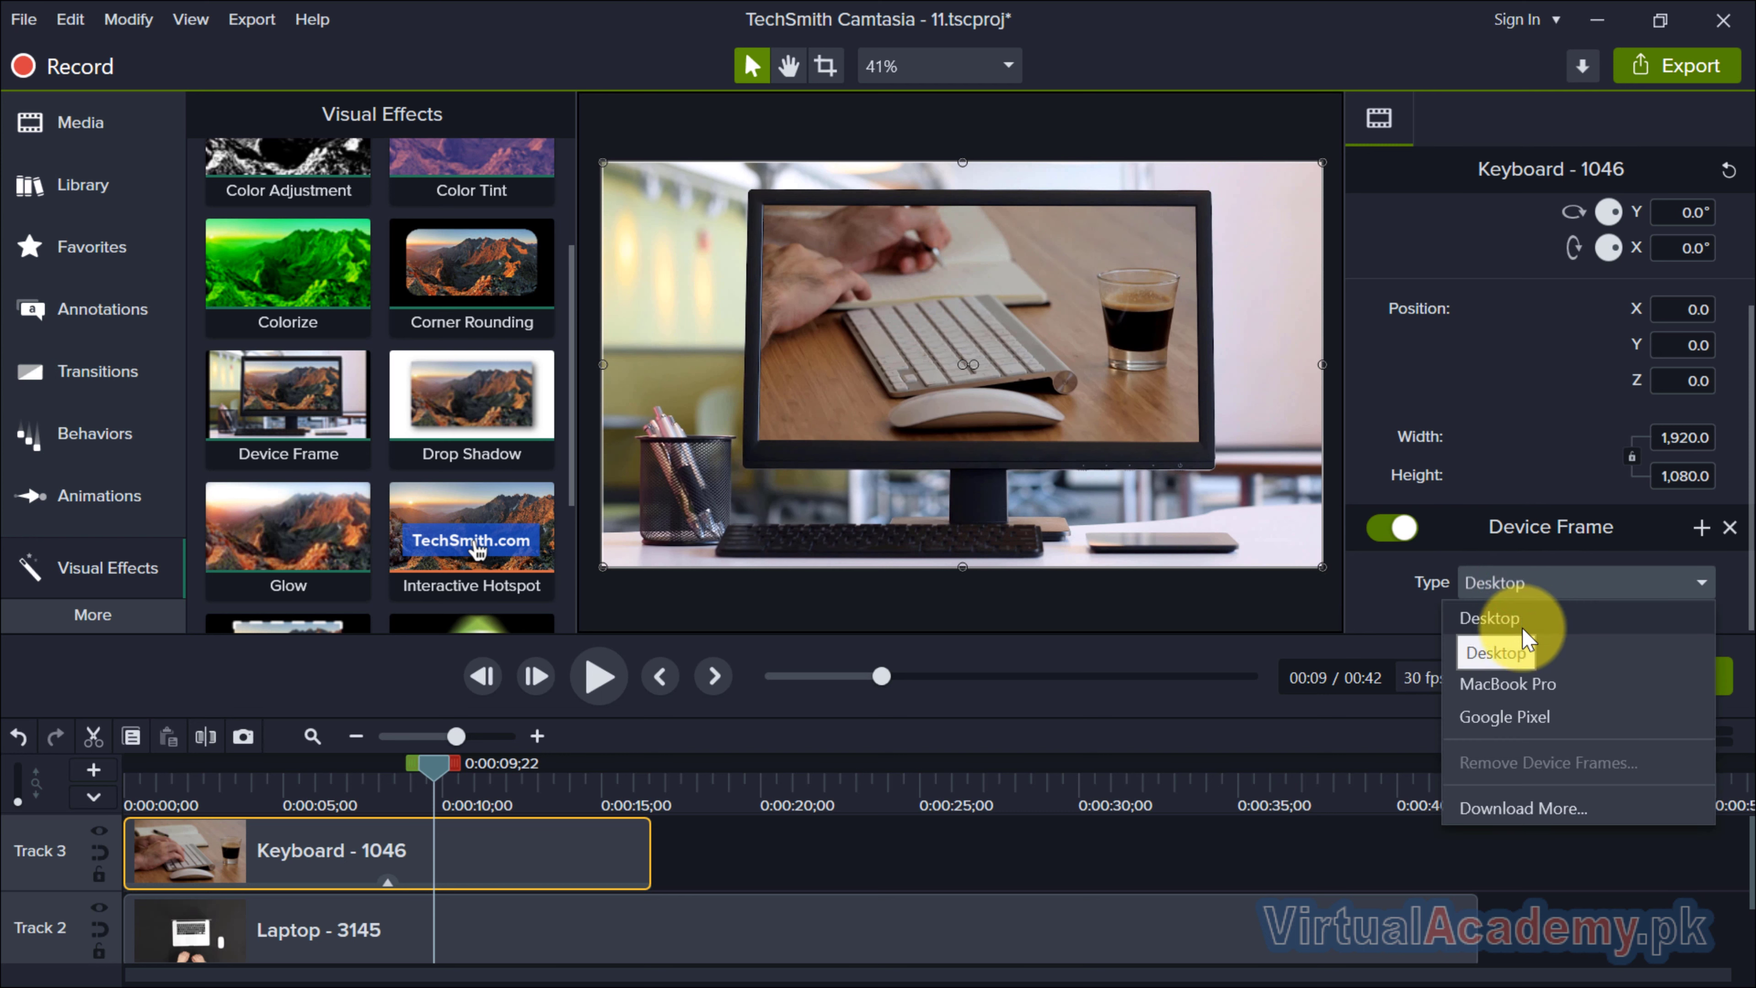
click(1517, 652)
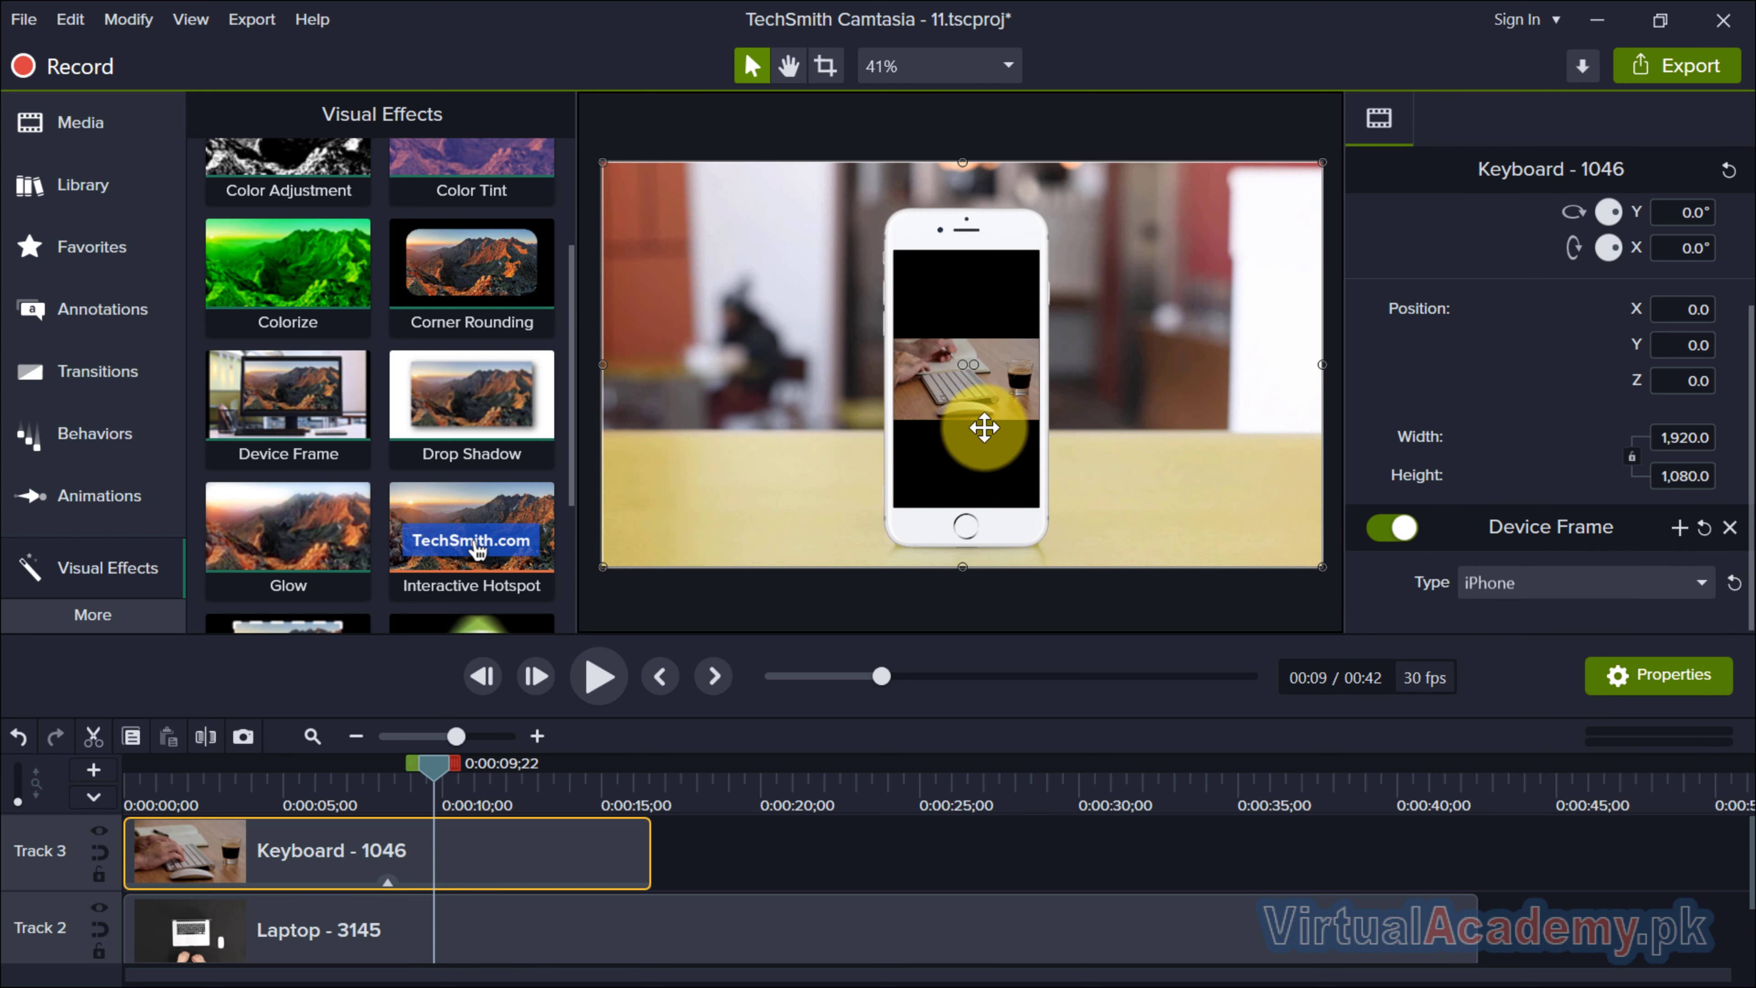
Switch the device frame type to MacBook Pro, try Google Pixel, and return to MacBook Pro.
click(1516, 578)
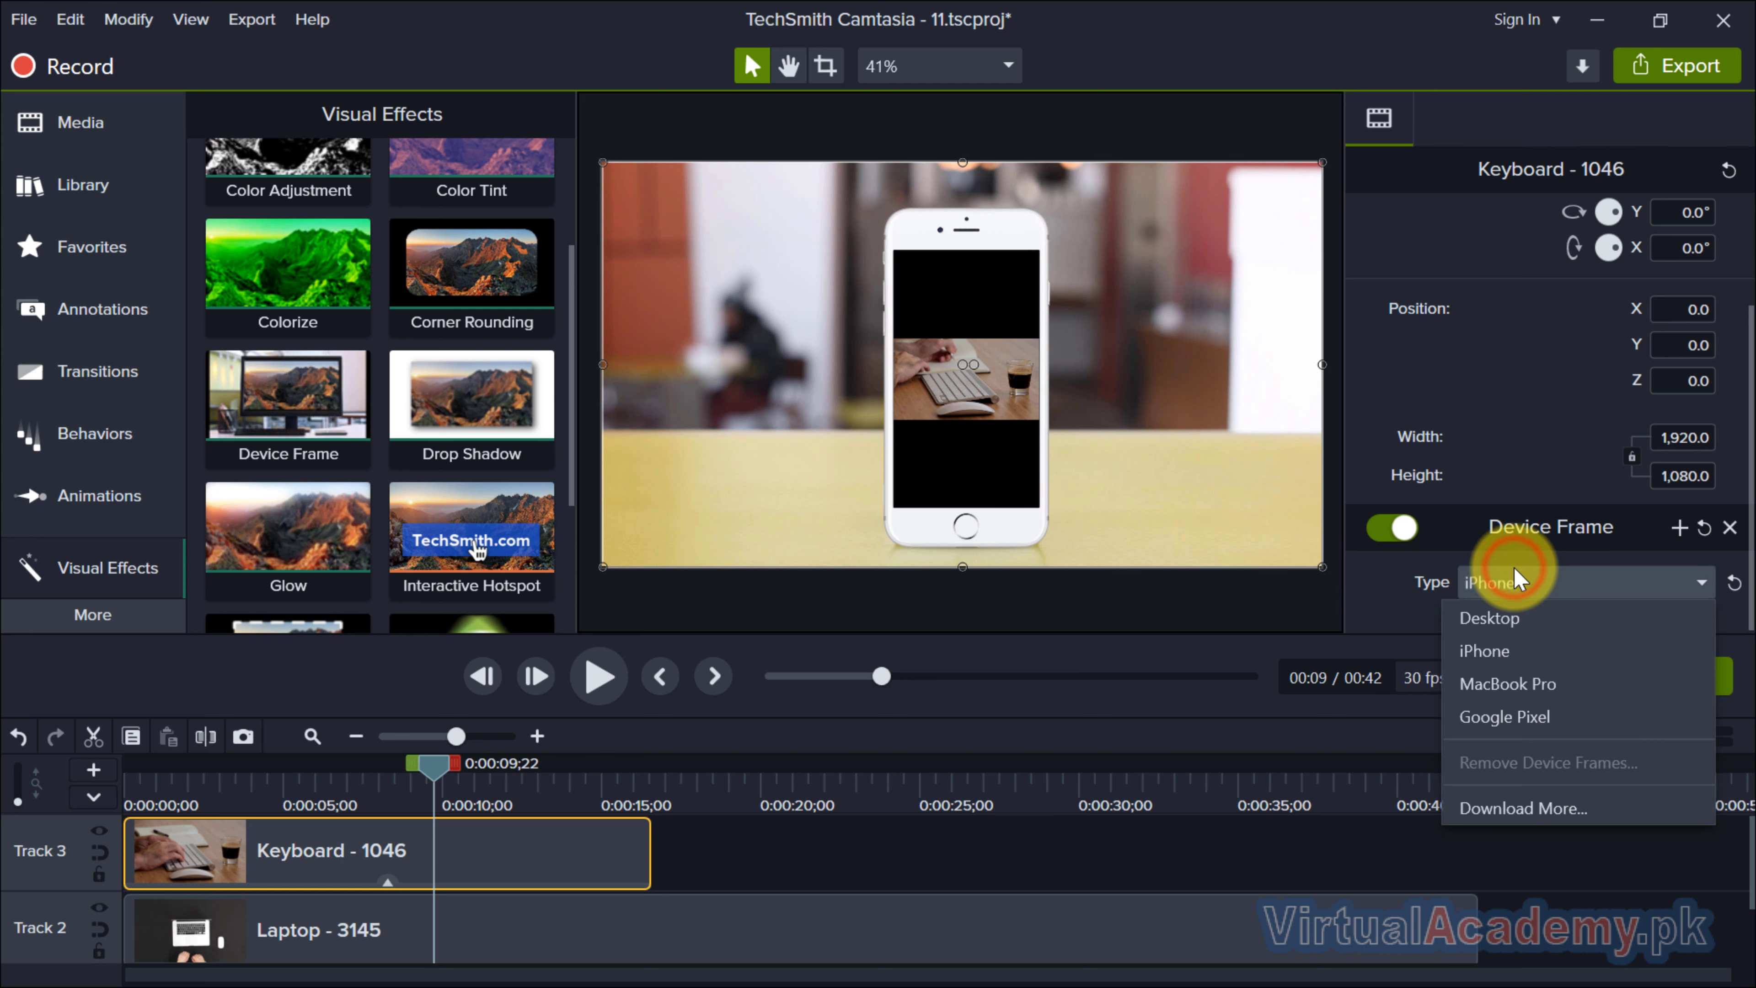
click(1513, 682)
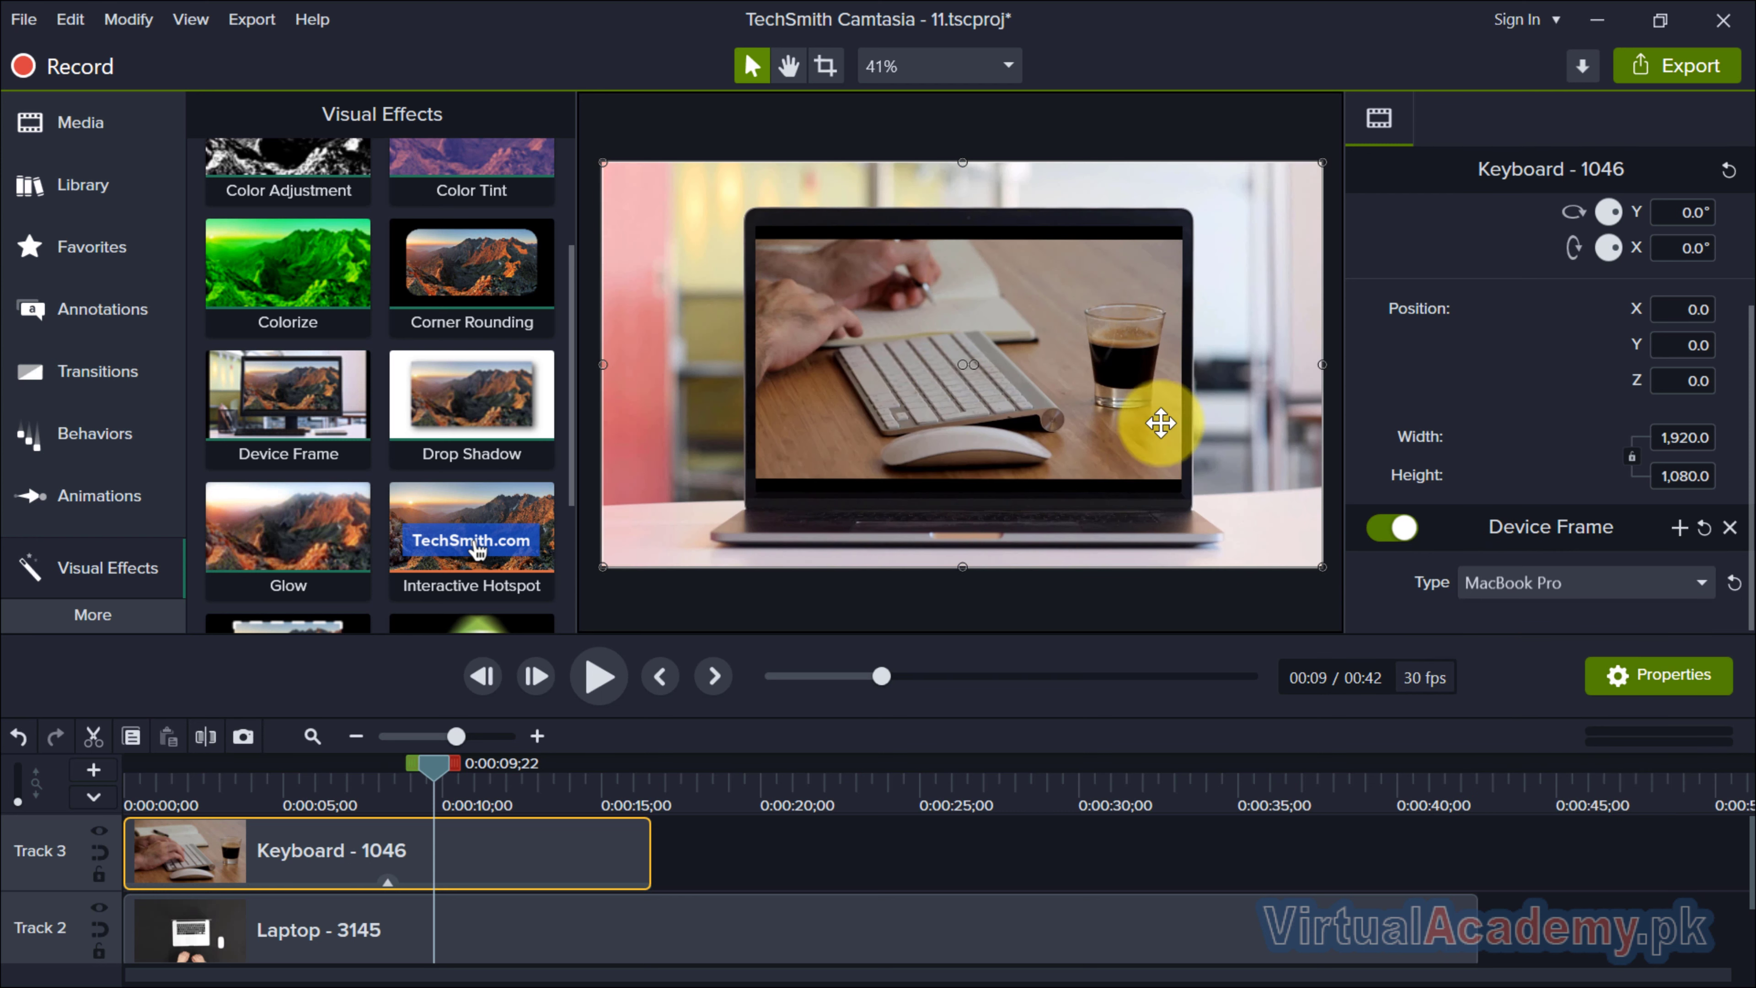
click(1479, 582)
click(1488, 719)
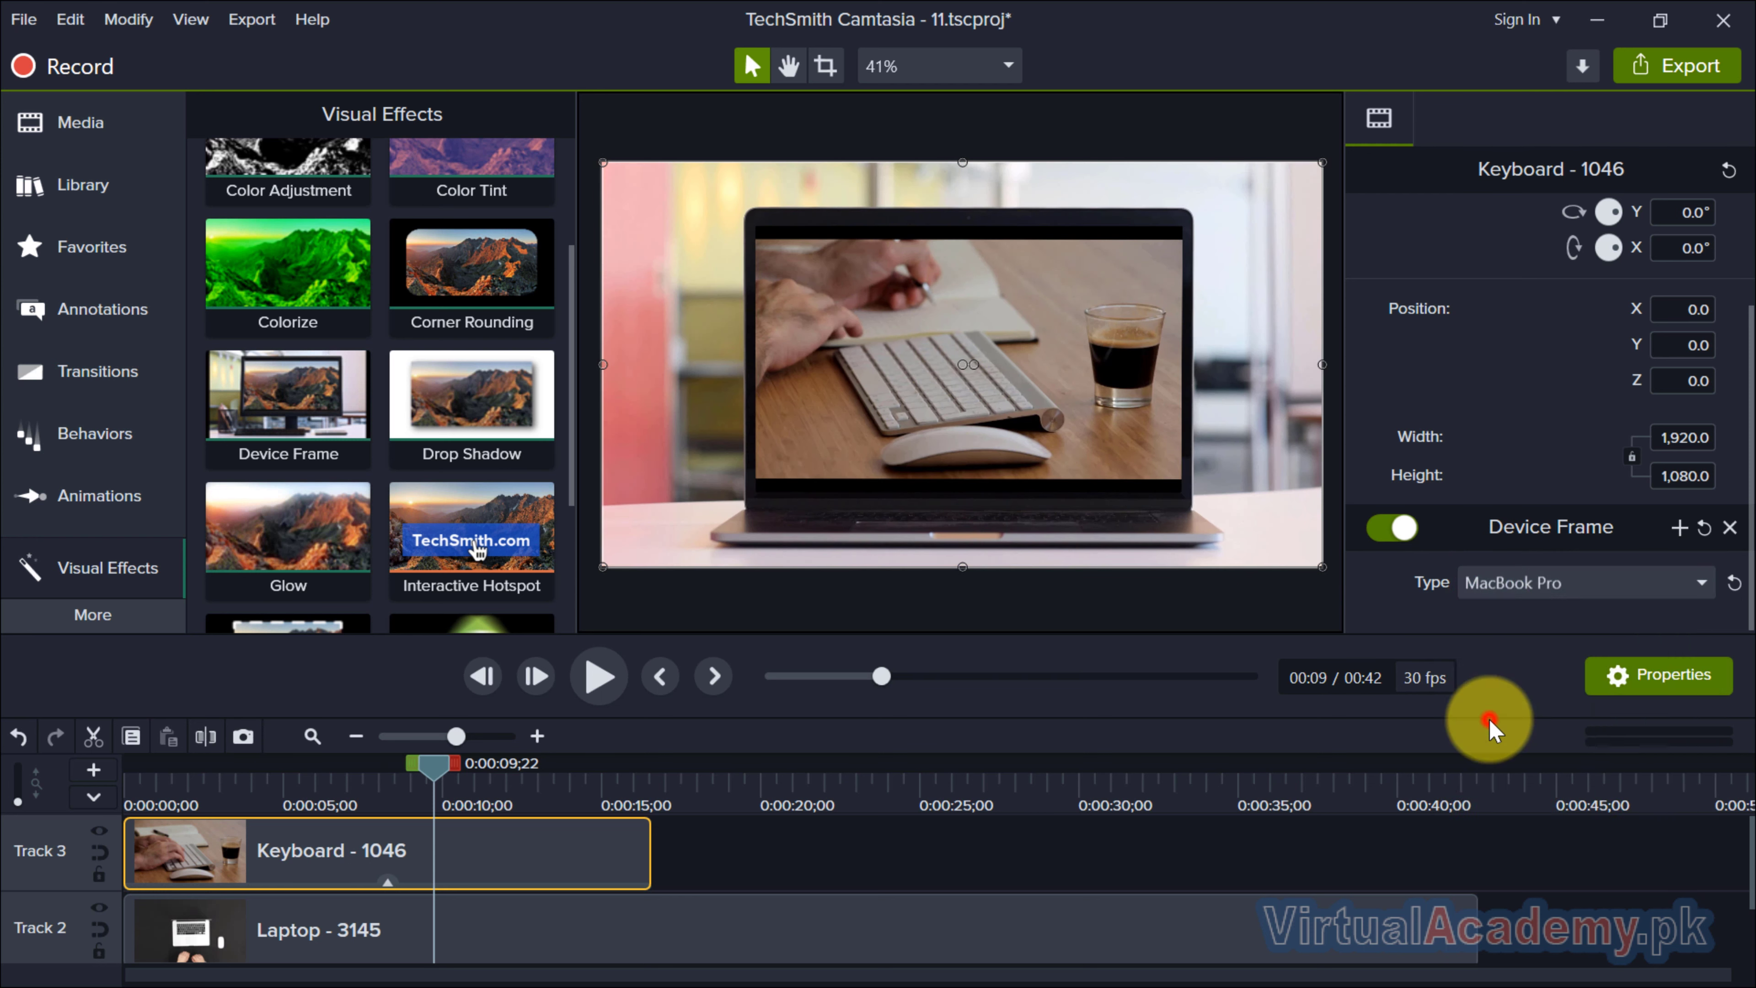
click(1536, 584)
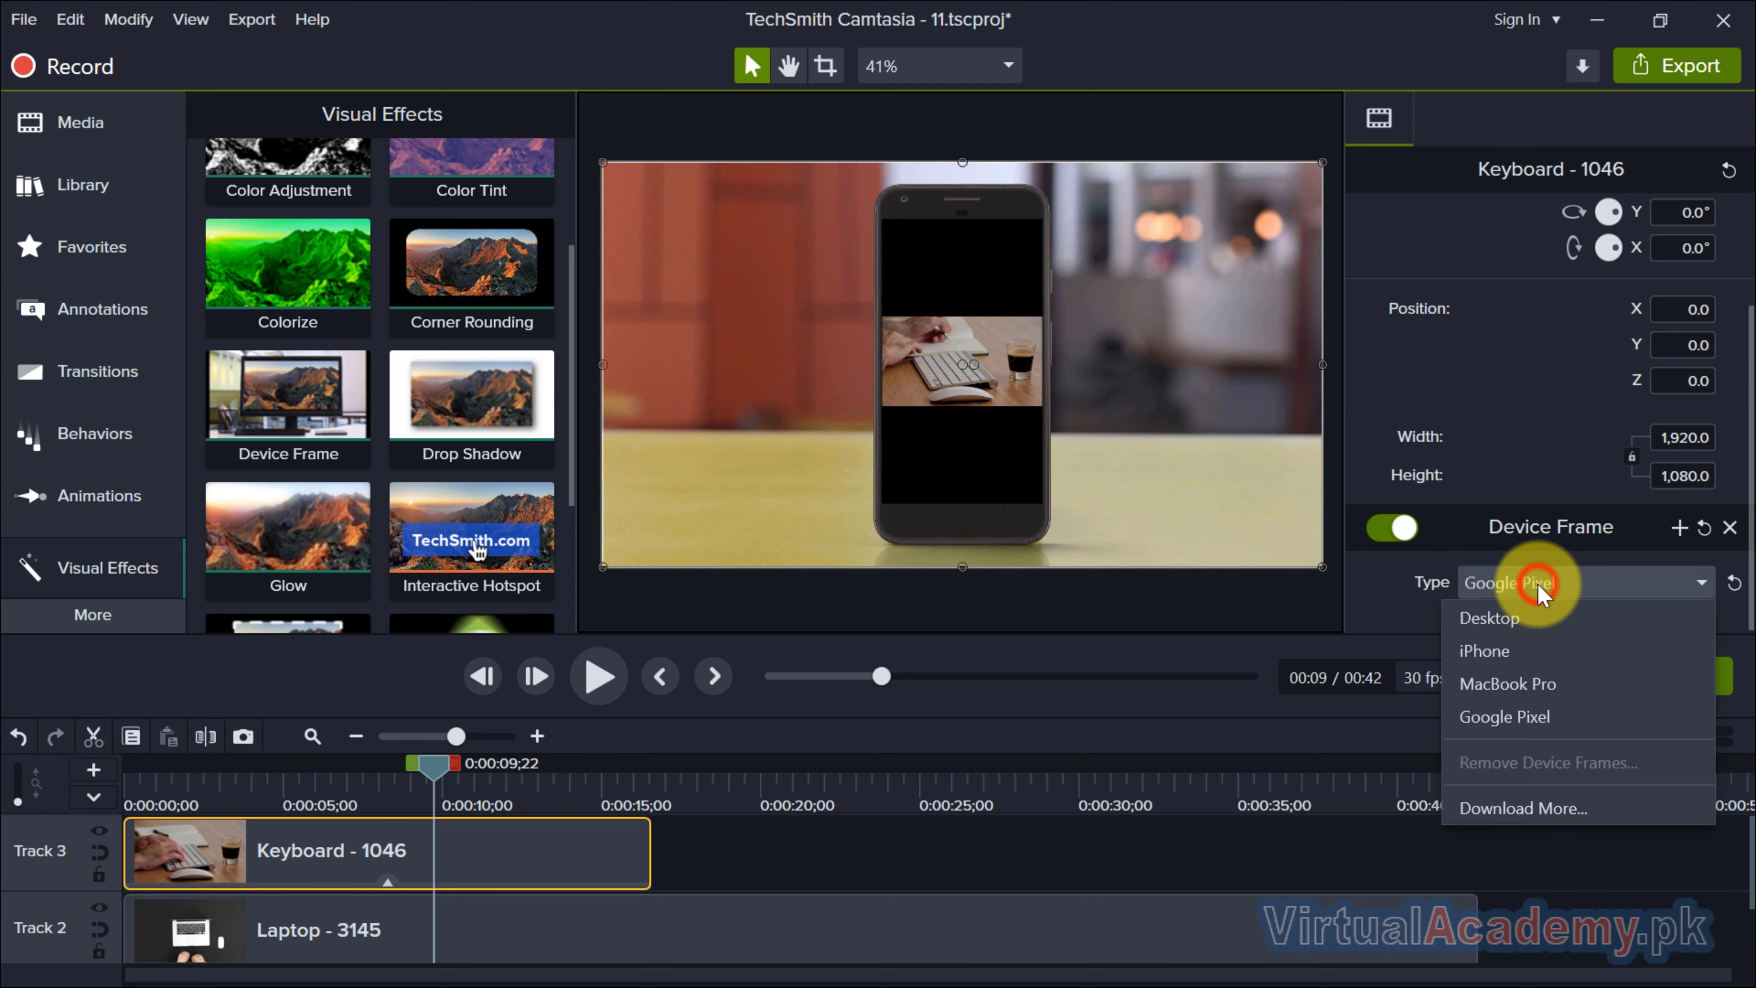
click(1525, 683)
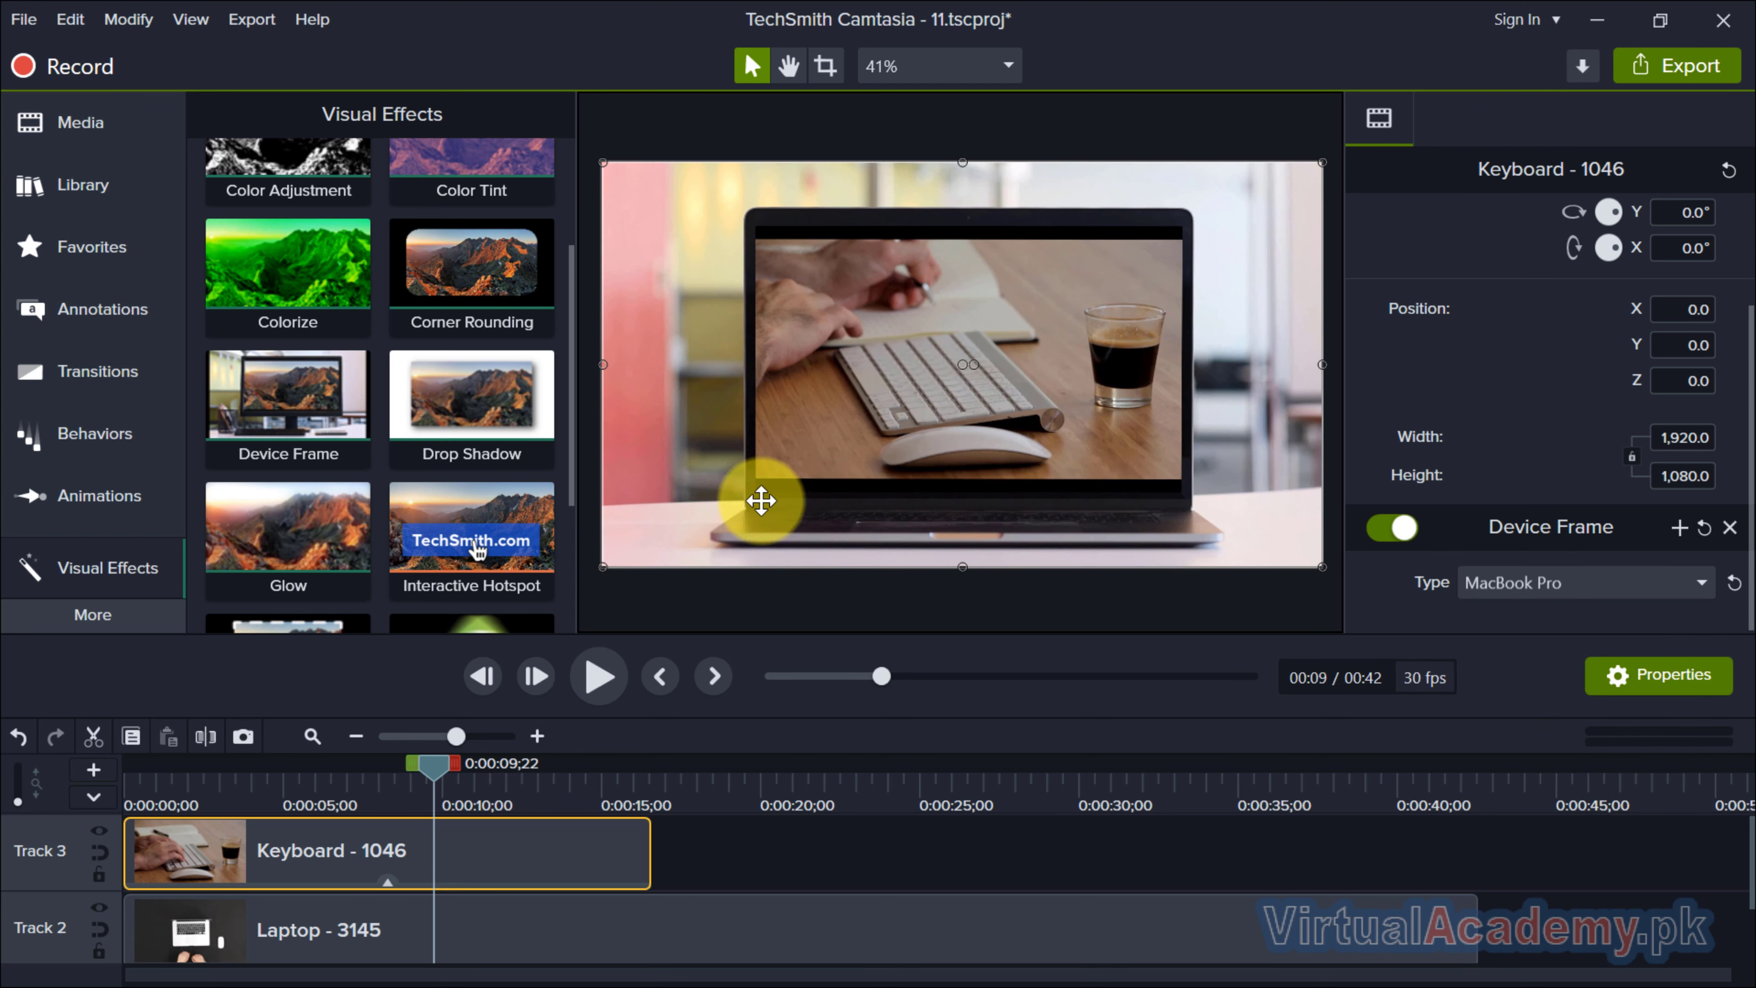
click(1552, 883)
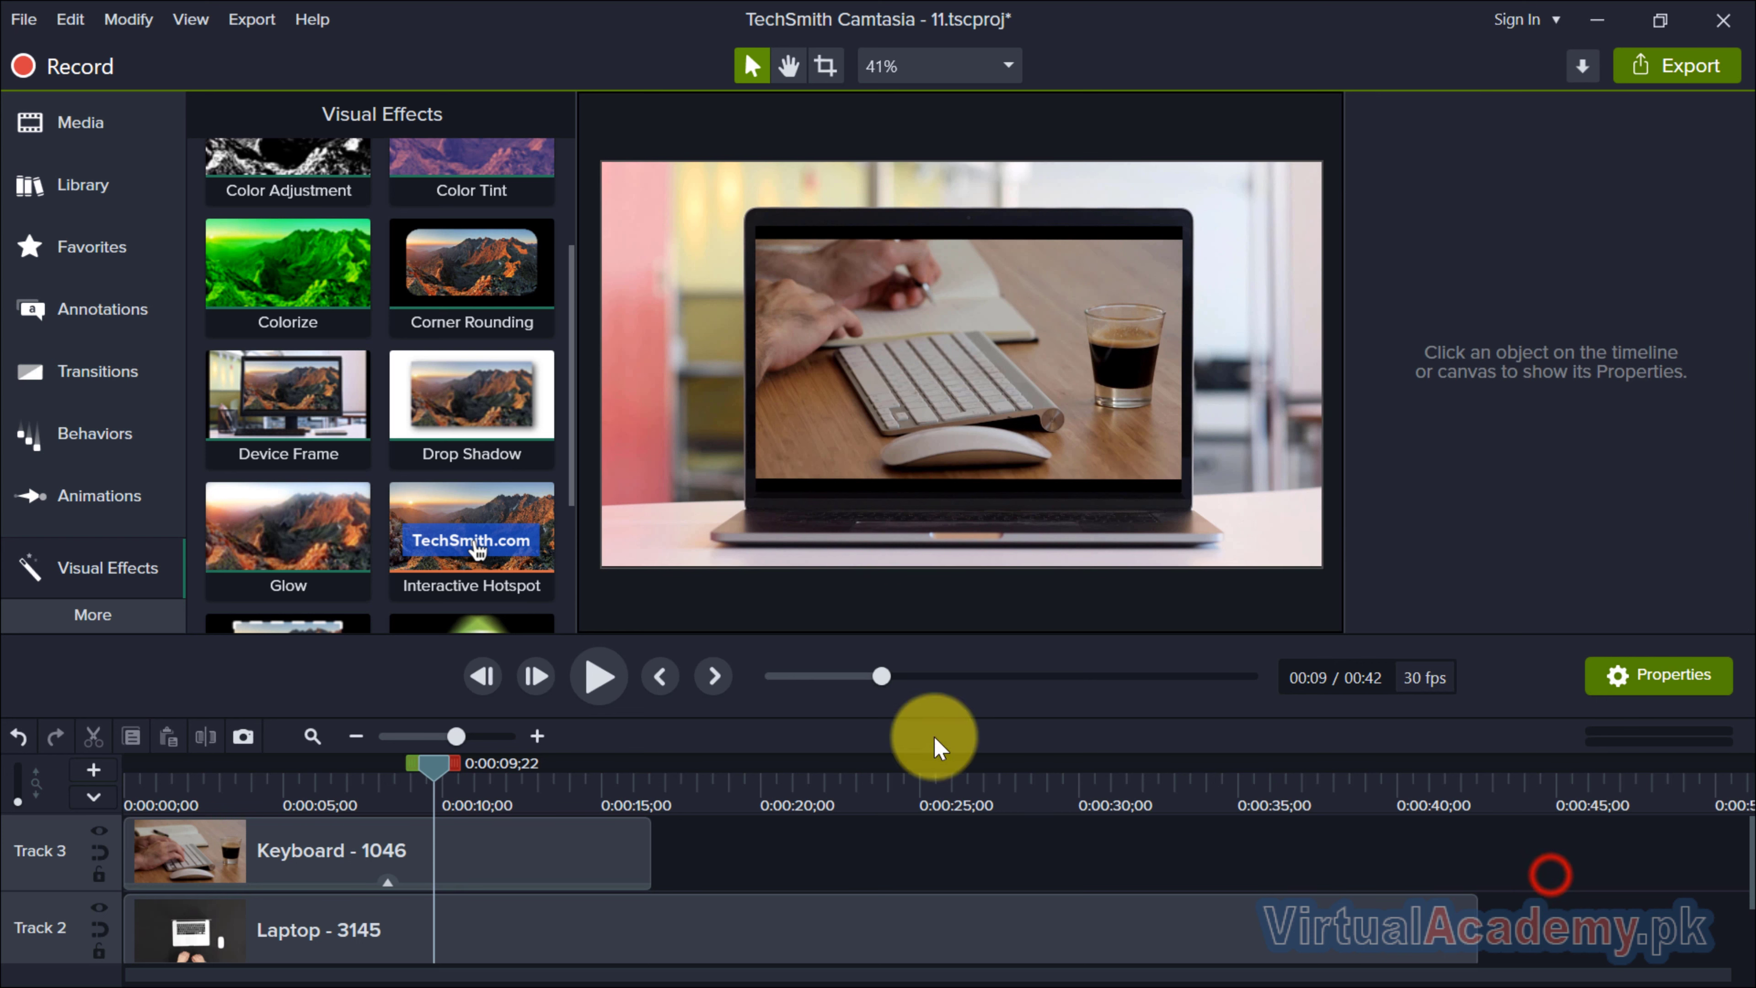
Delete the Device Frame effect from the Keyboard clip on the timeline.
click(387, 879)
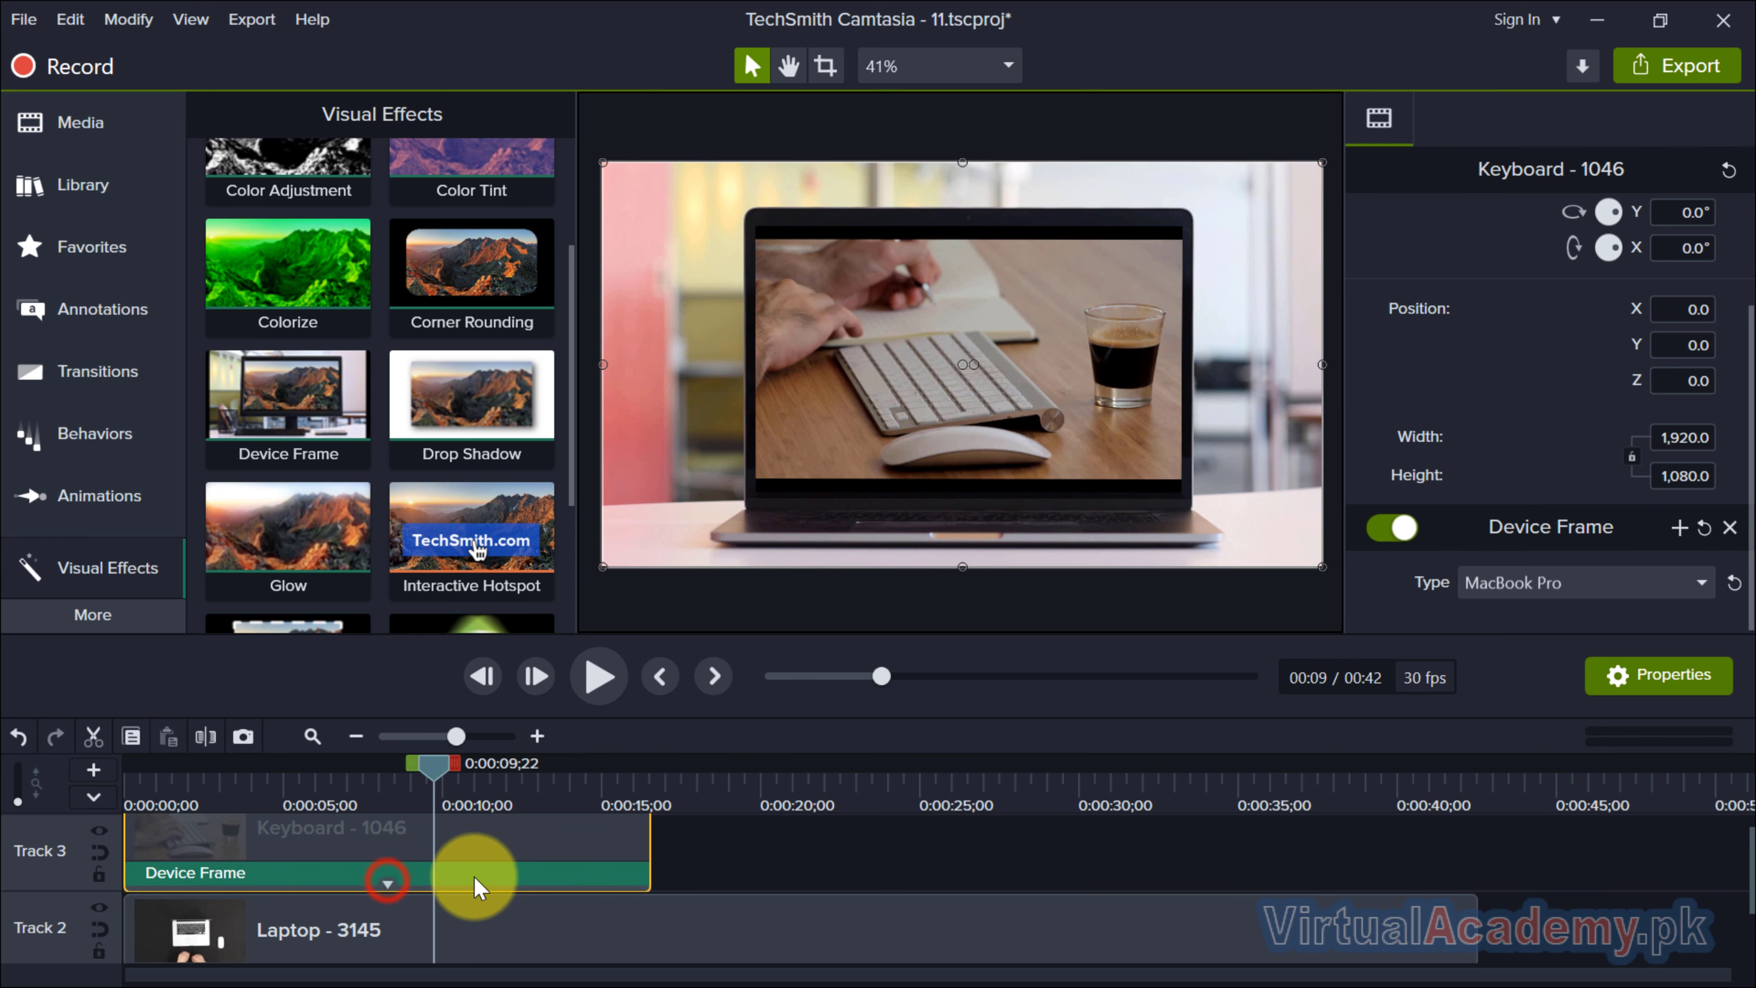
click(476, 874)
key(Delete)
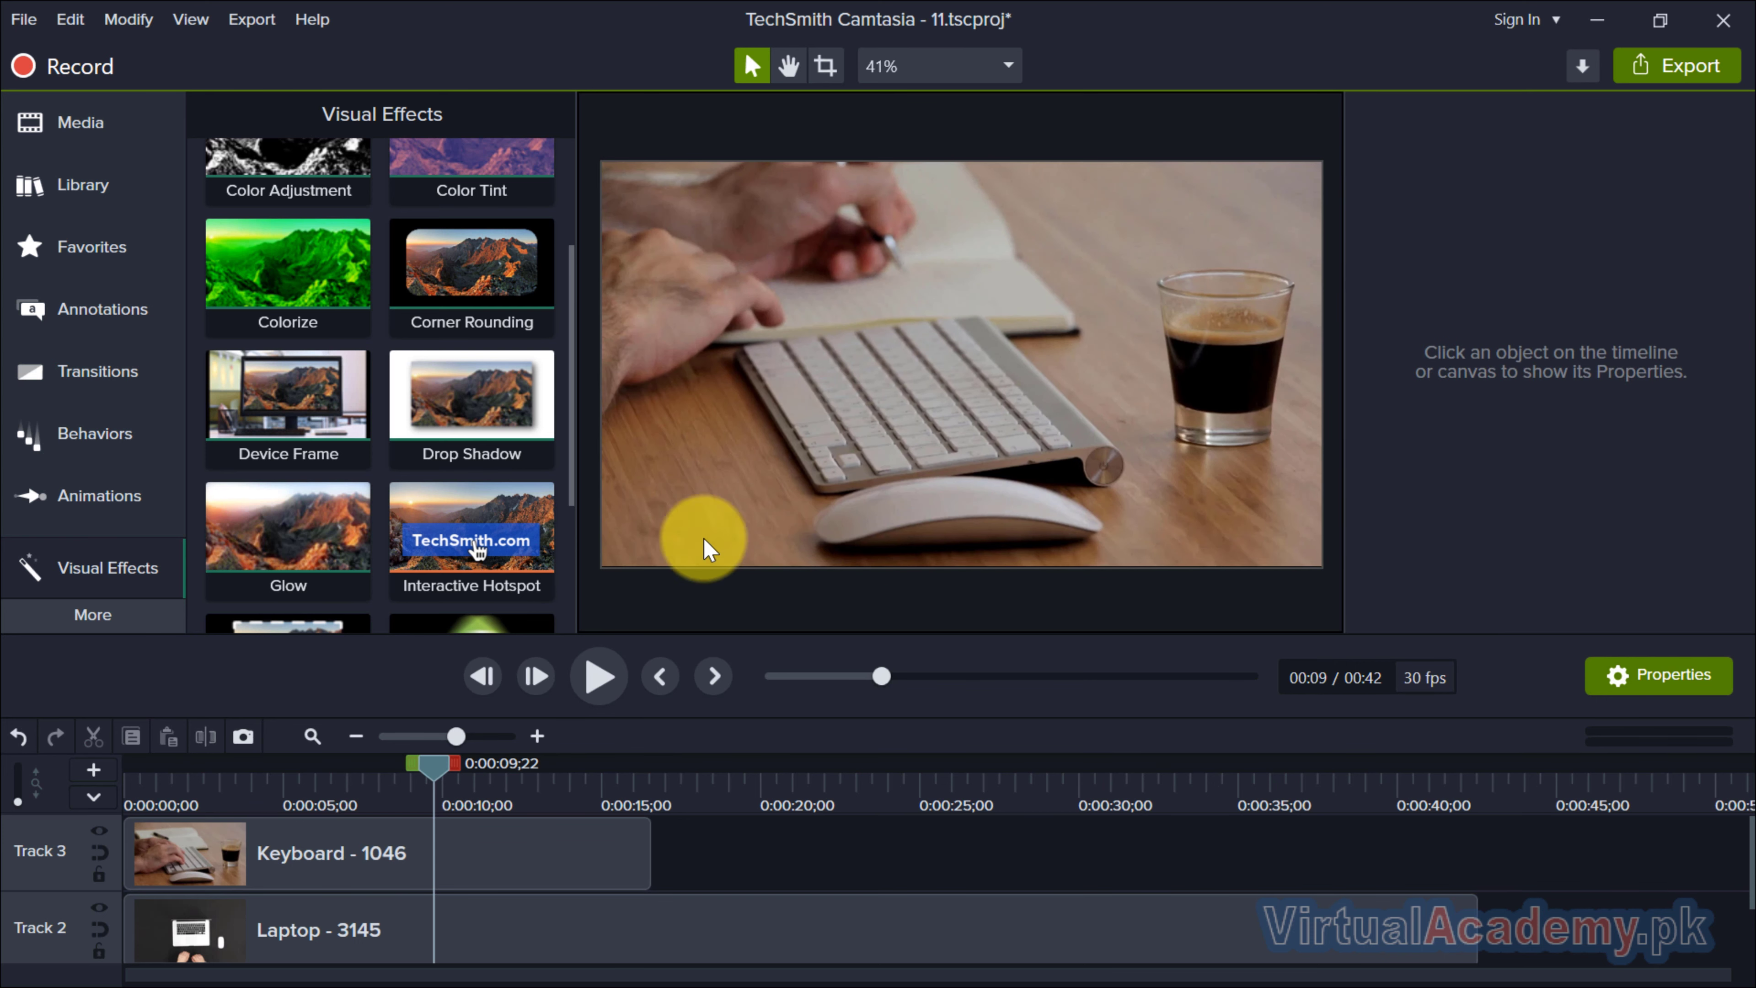
Scale the Keyboard clip down to about 1512 × 851, centred on the canvas over the Laptop clip.
click(773, 493)
drag(605, 569, 960, 465)
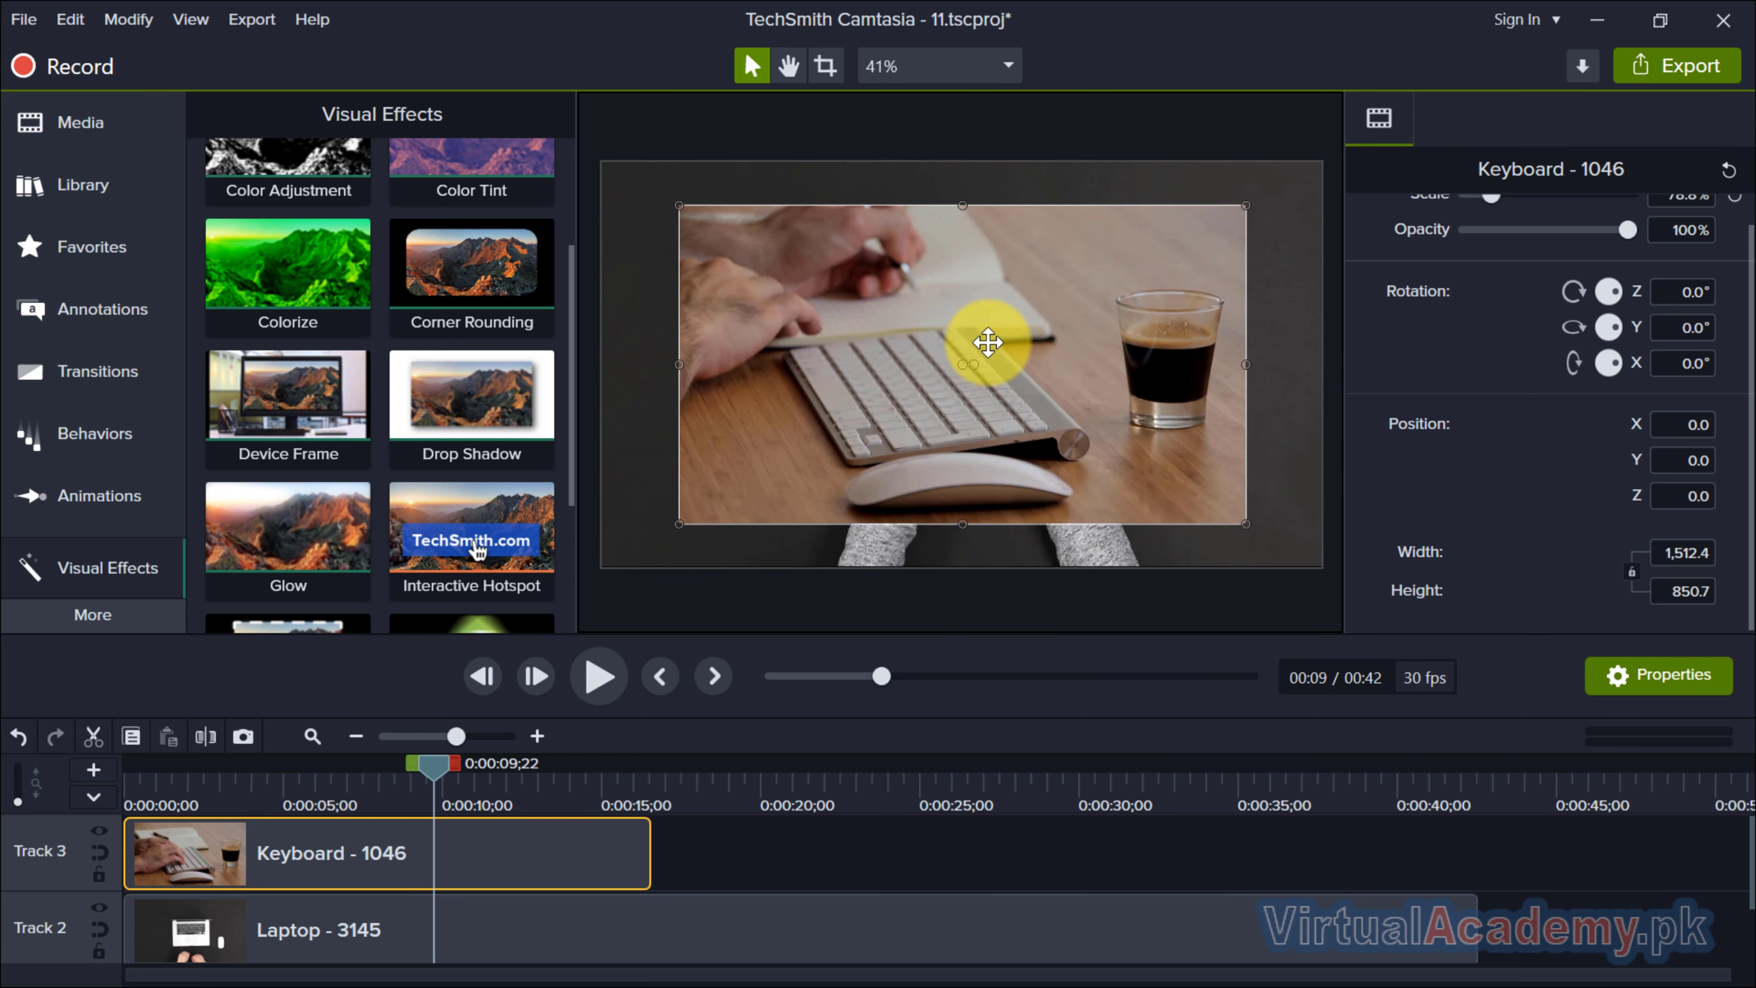
click(1076, 856)
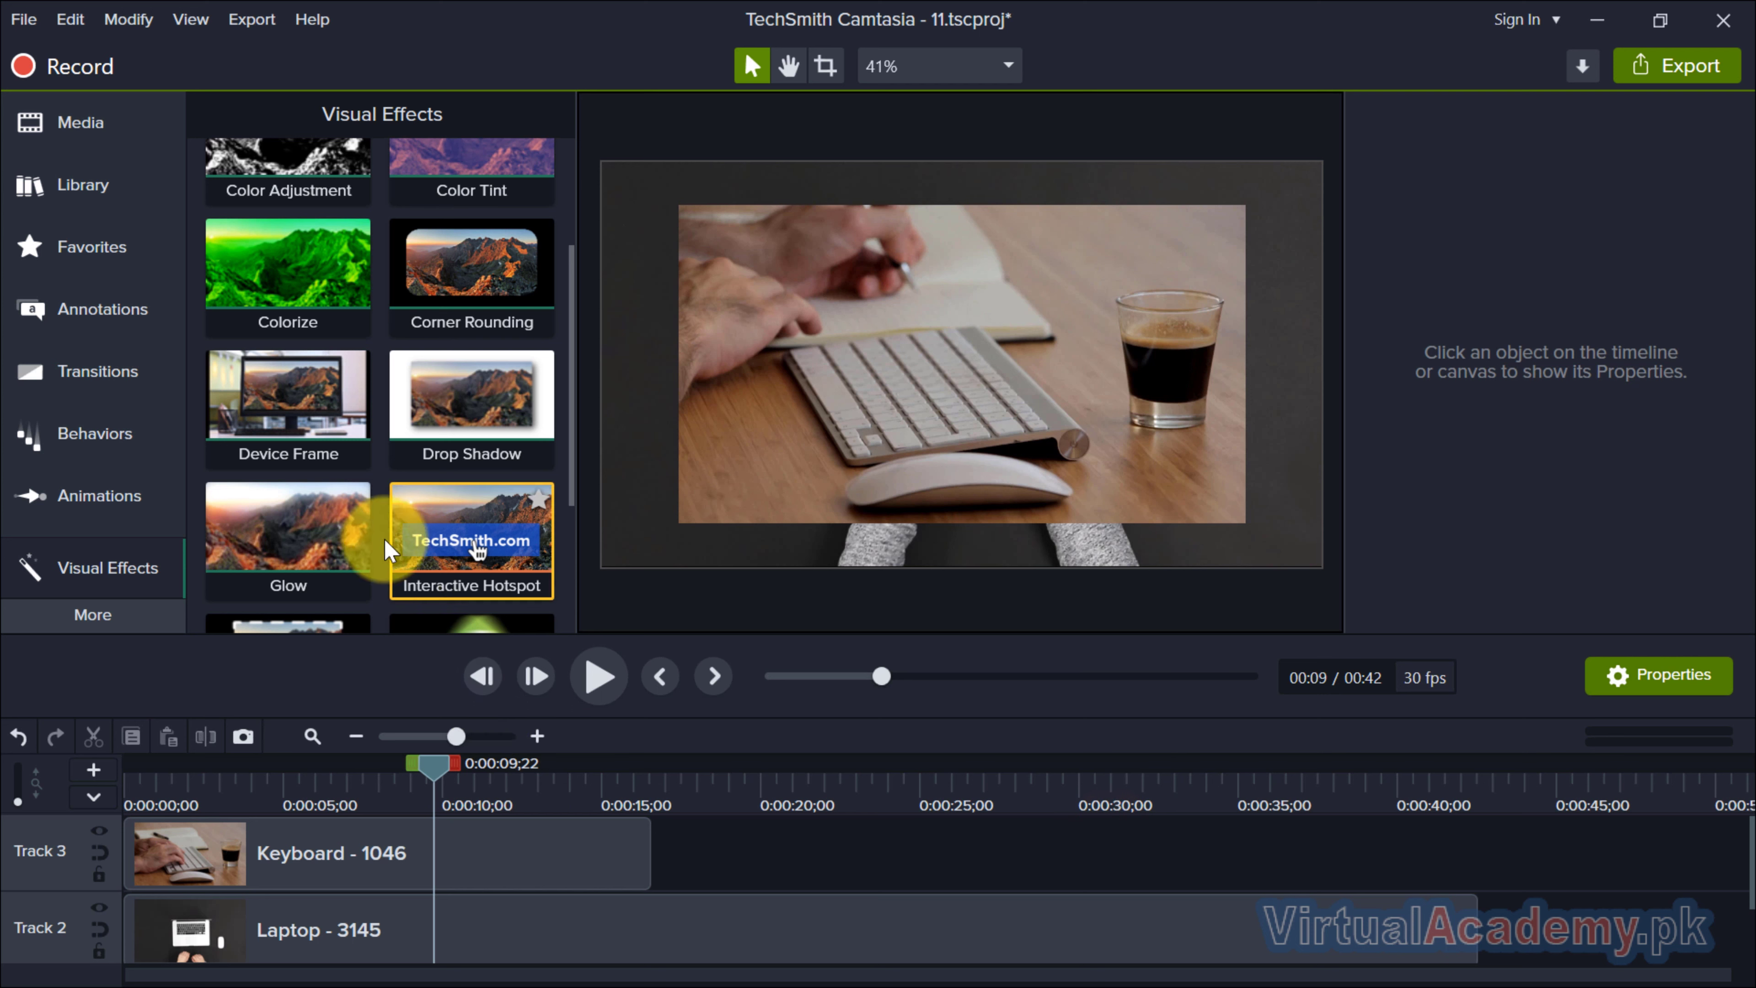
Apply the Device Frame effect to the reduced Keyboard clip with the Desktop type, and delete it again.
click(307, 418)
drag(317, 472, 331, 841)
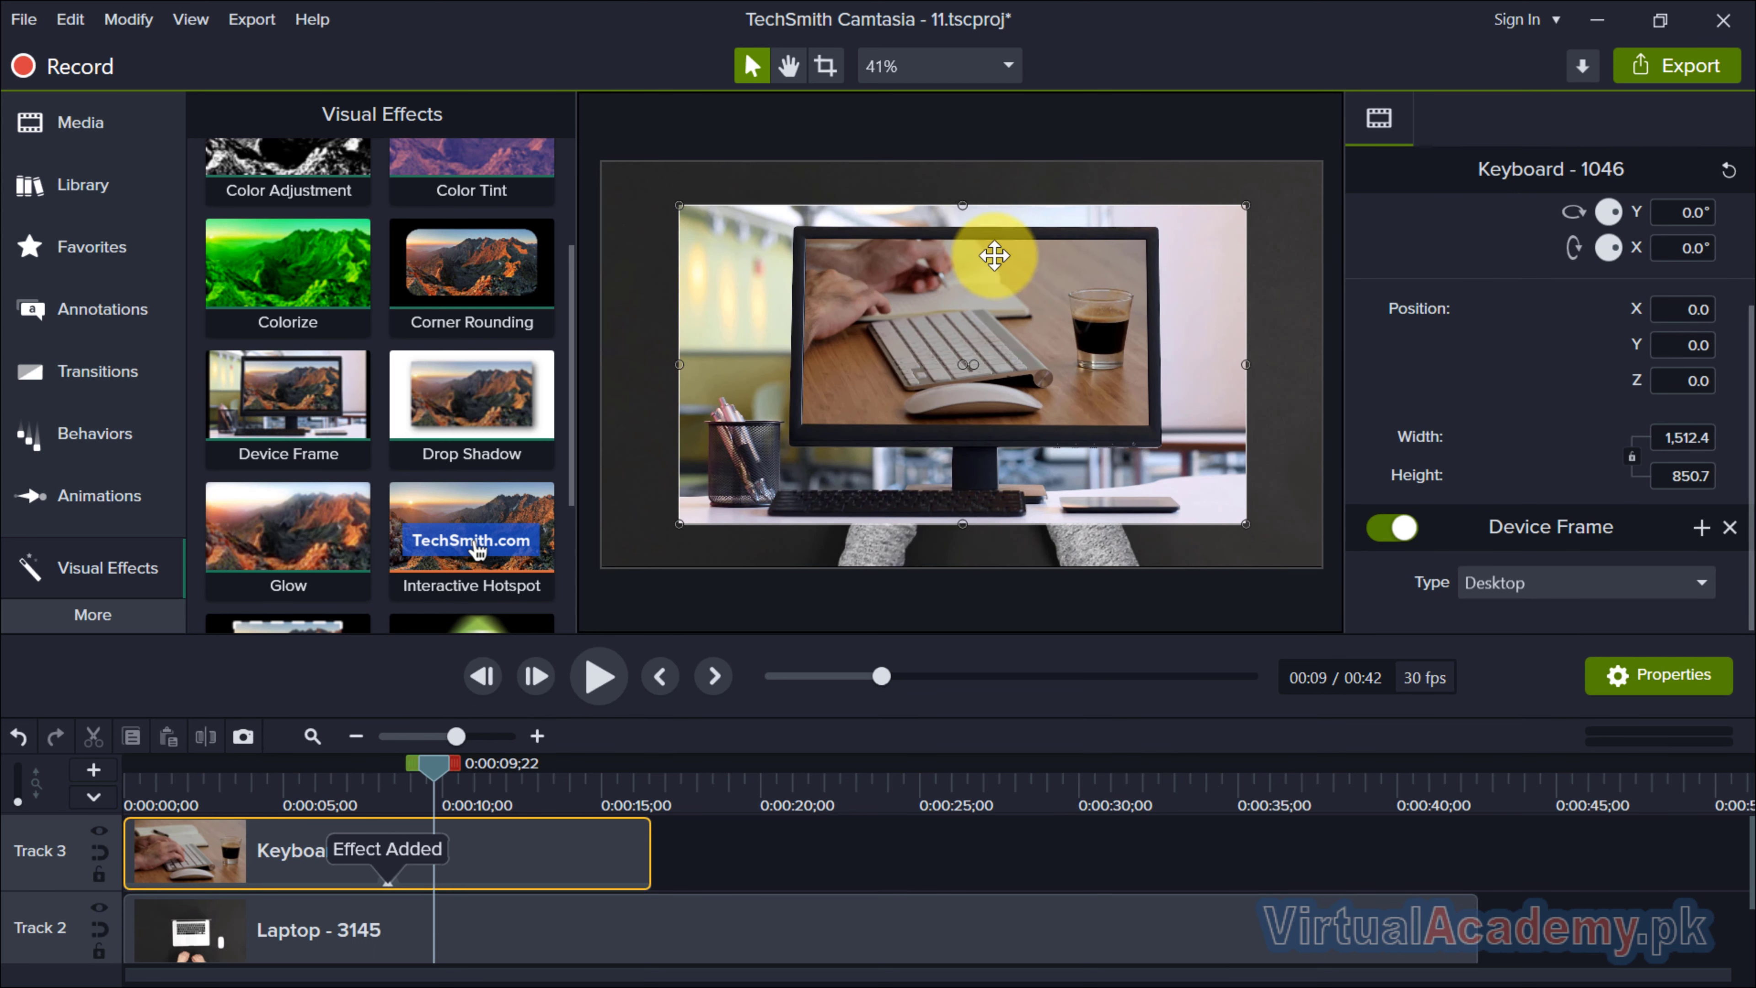
click(389, 882)
click(404, 876)
key(Delete)
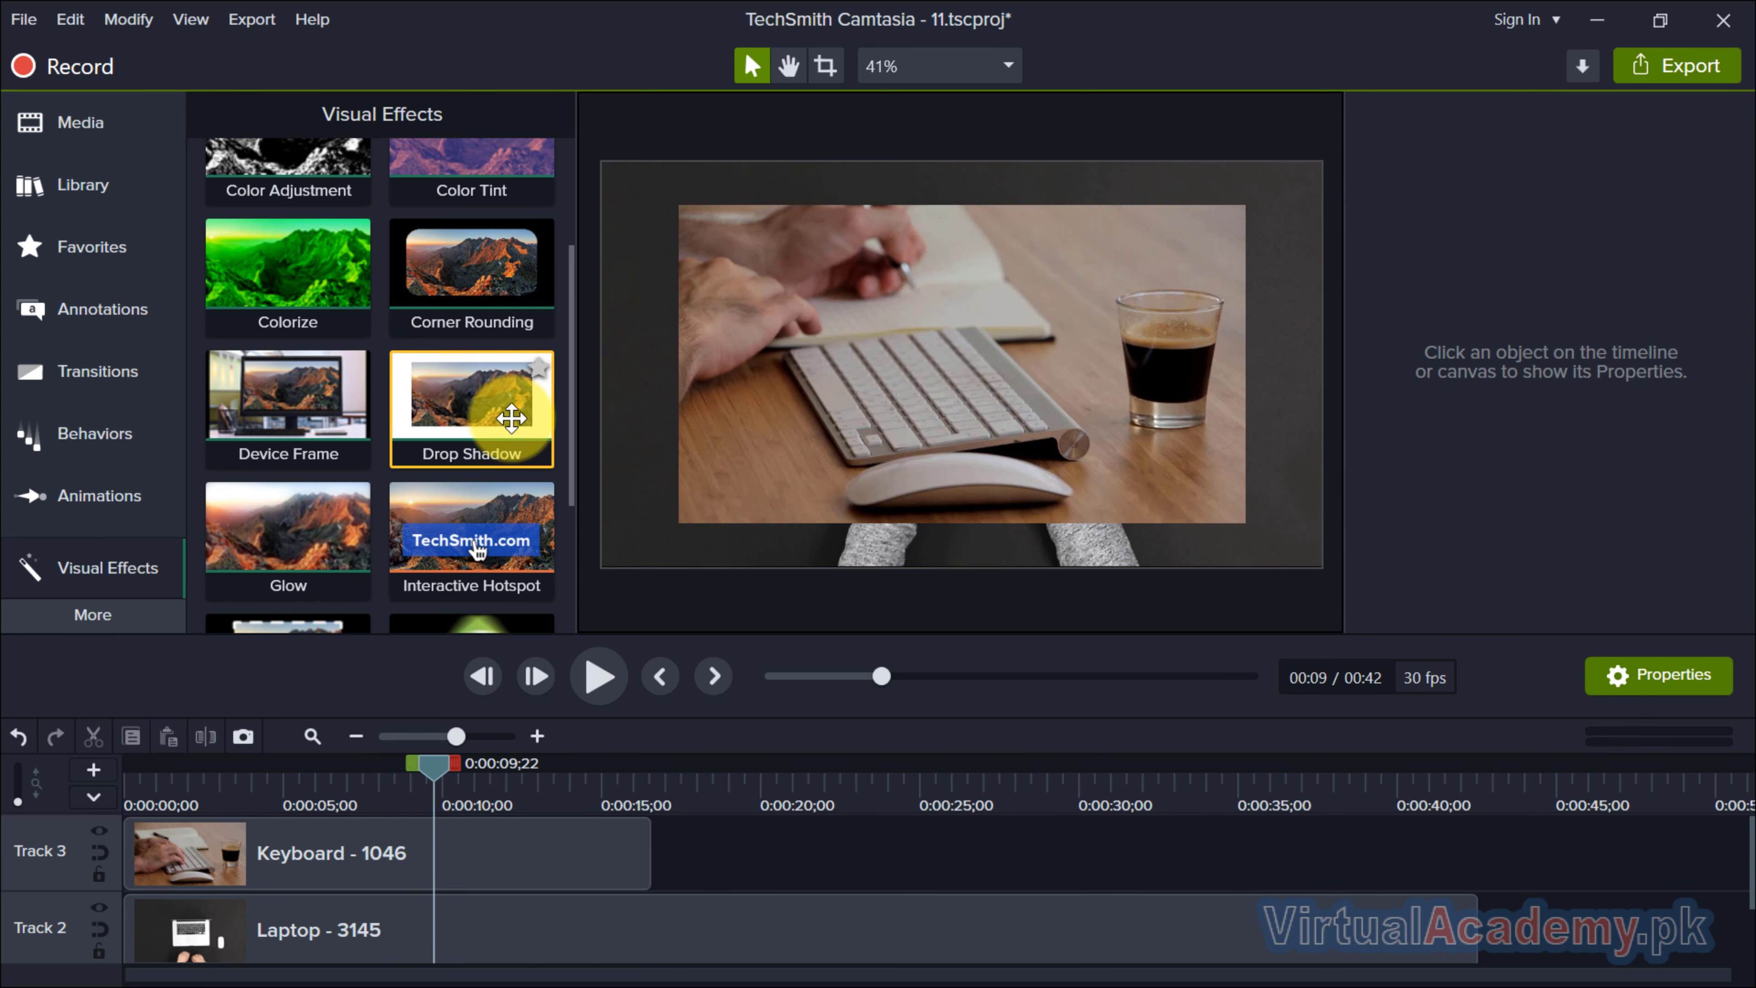
Apply the Drop Shadow effect to the Keyboard clip.
drag(512, 425, 344, 852)
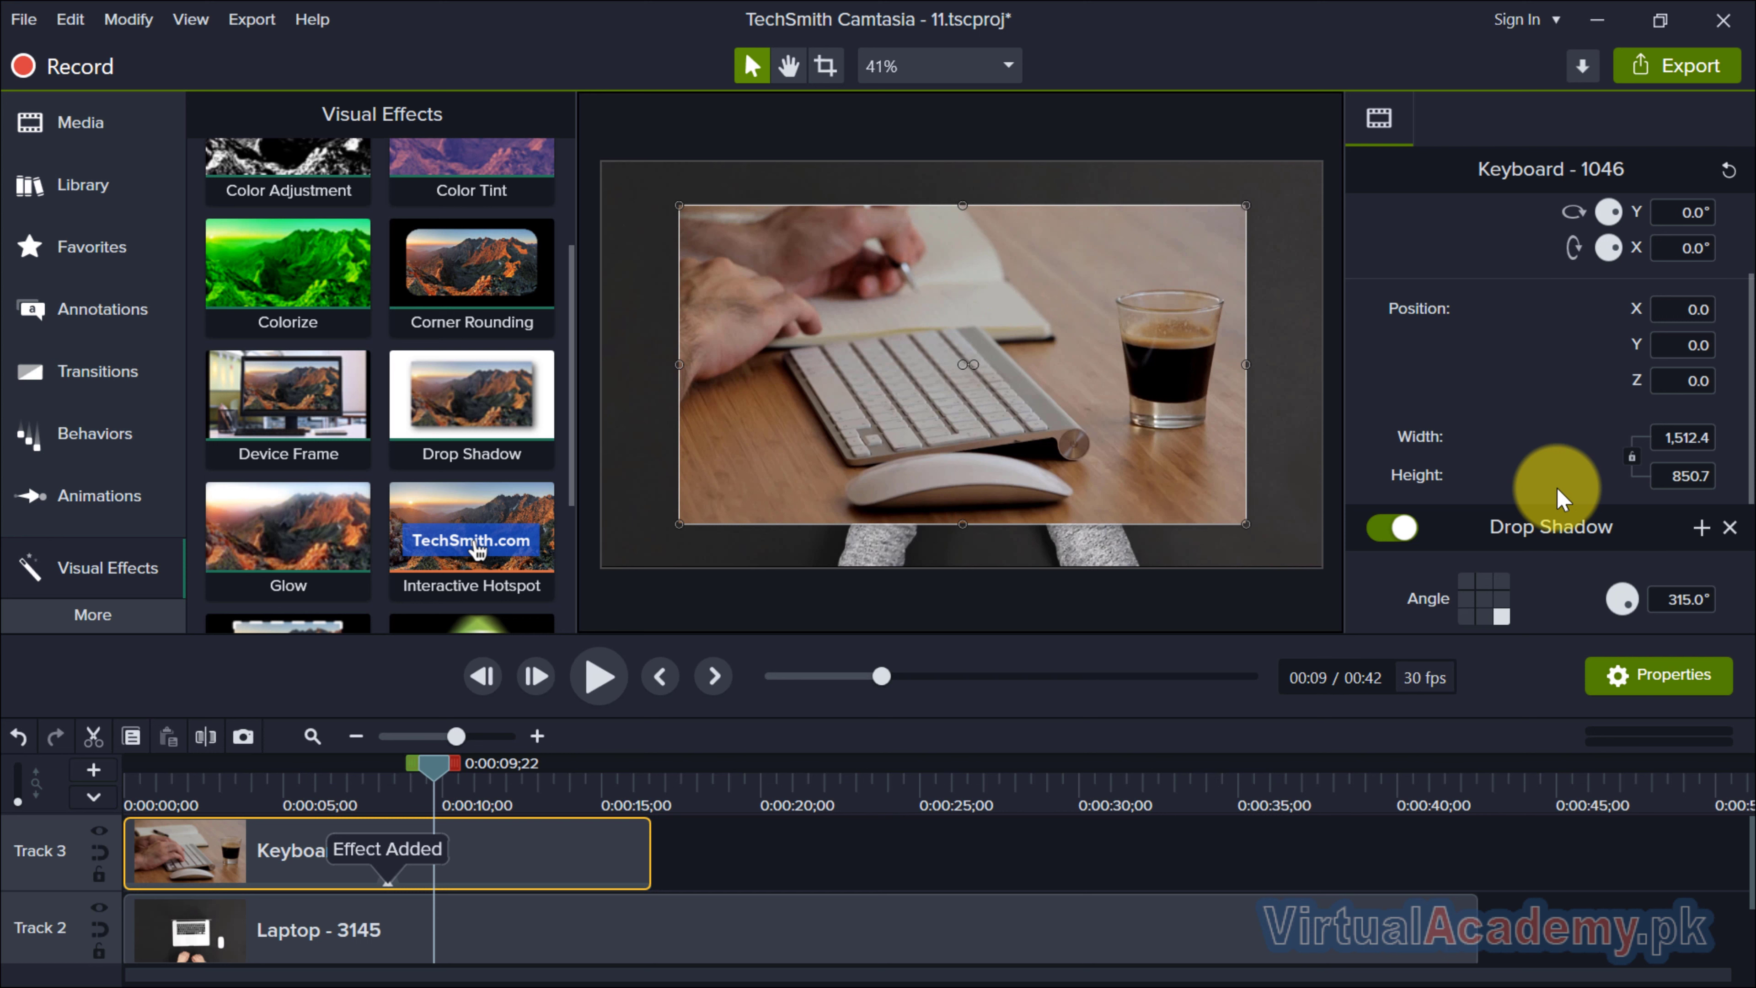
Set the Keyboard clip's drop shadow to light grey #D8DEE3 with an offset of 78, 28% opacity and a blur of 12.
scroll(1558, 495, down, 2)
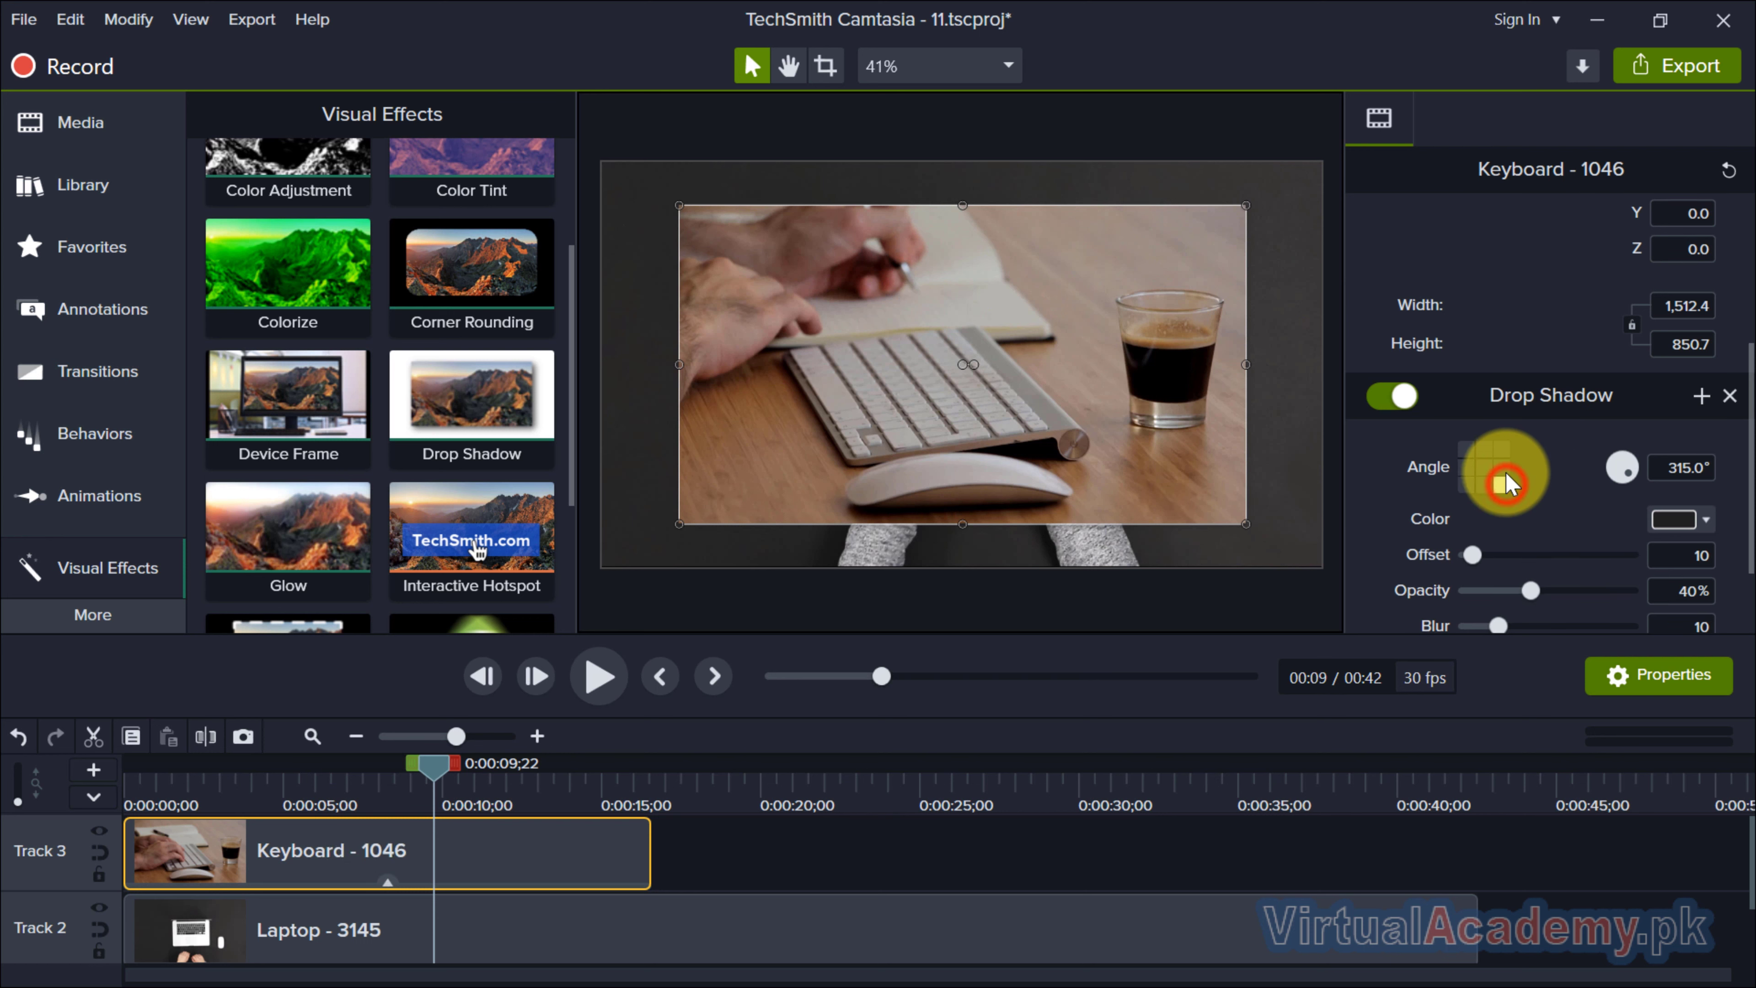
drag(1475, 557, 1523, 557)
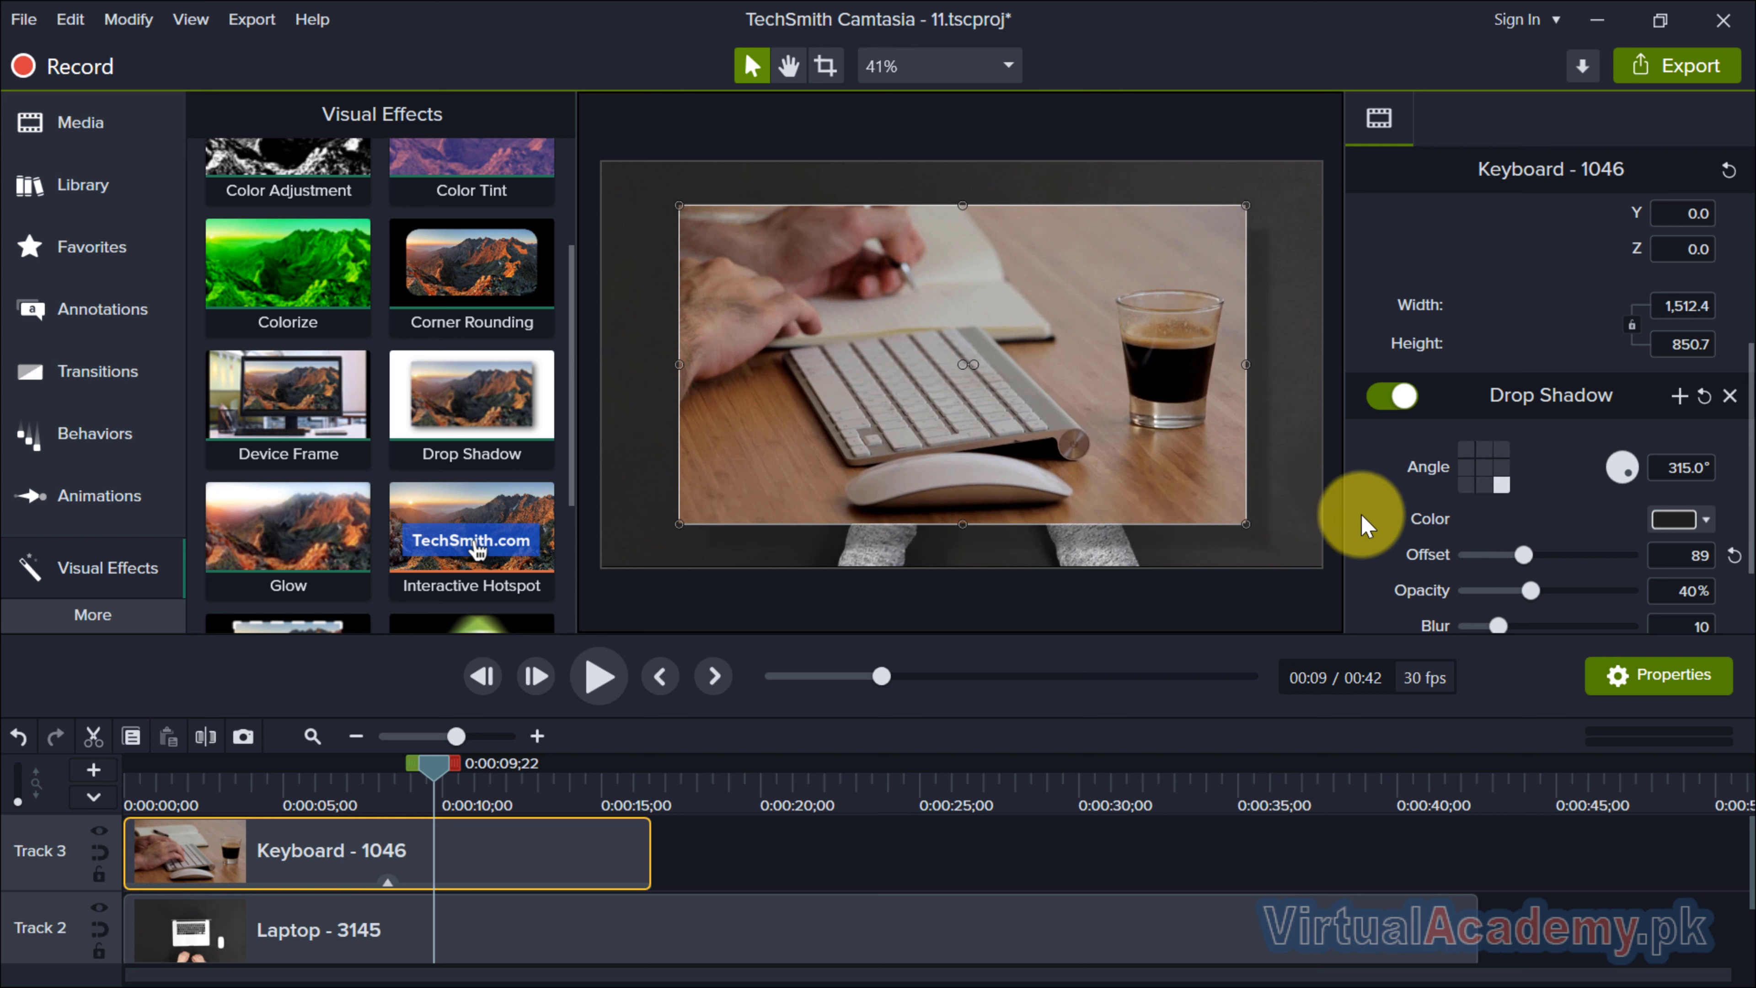
click(1696, 520)
click(1485, 608)
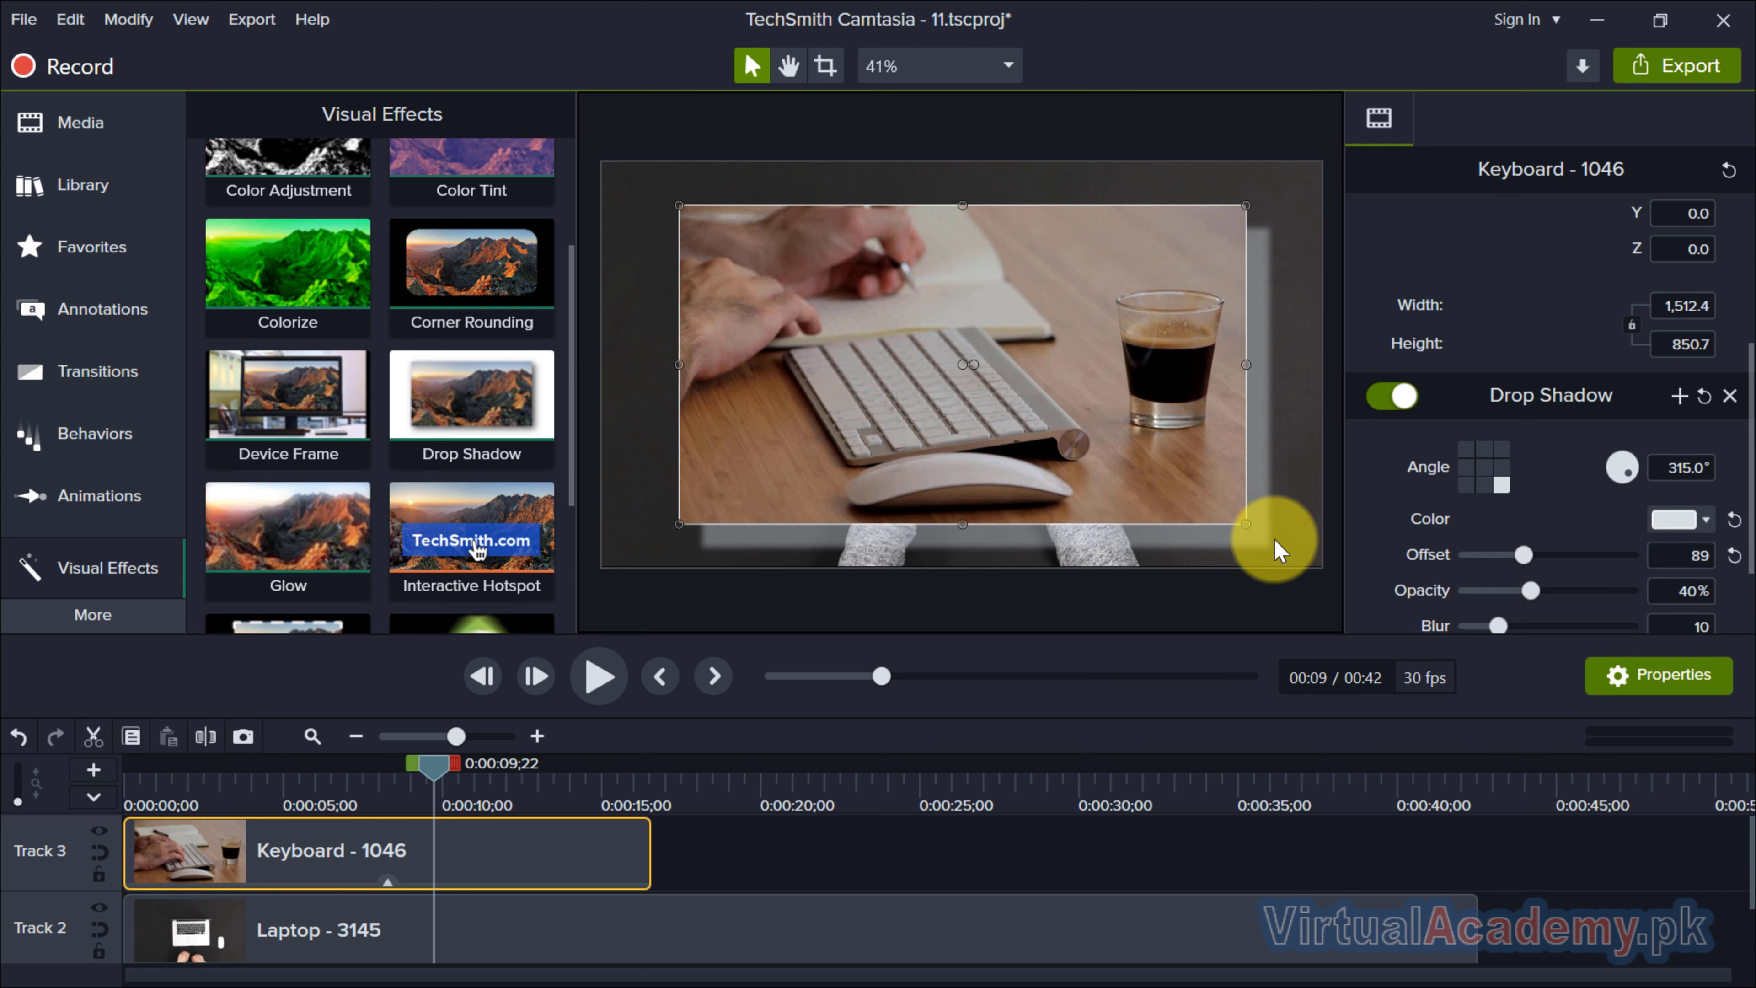
drag(1519, 554, 1516, 626)
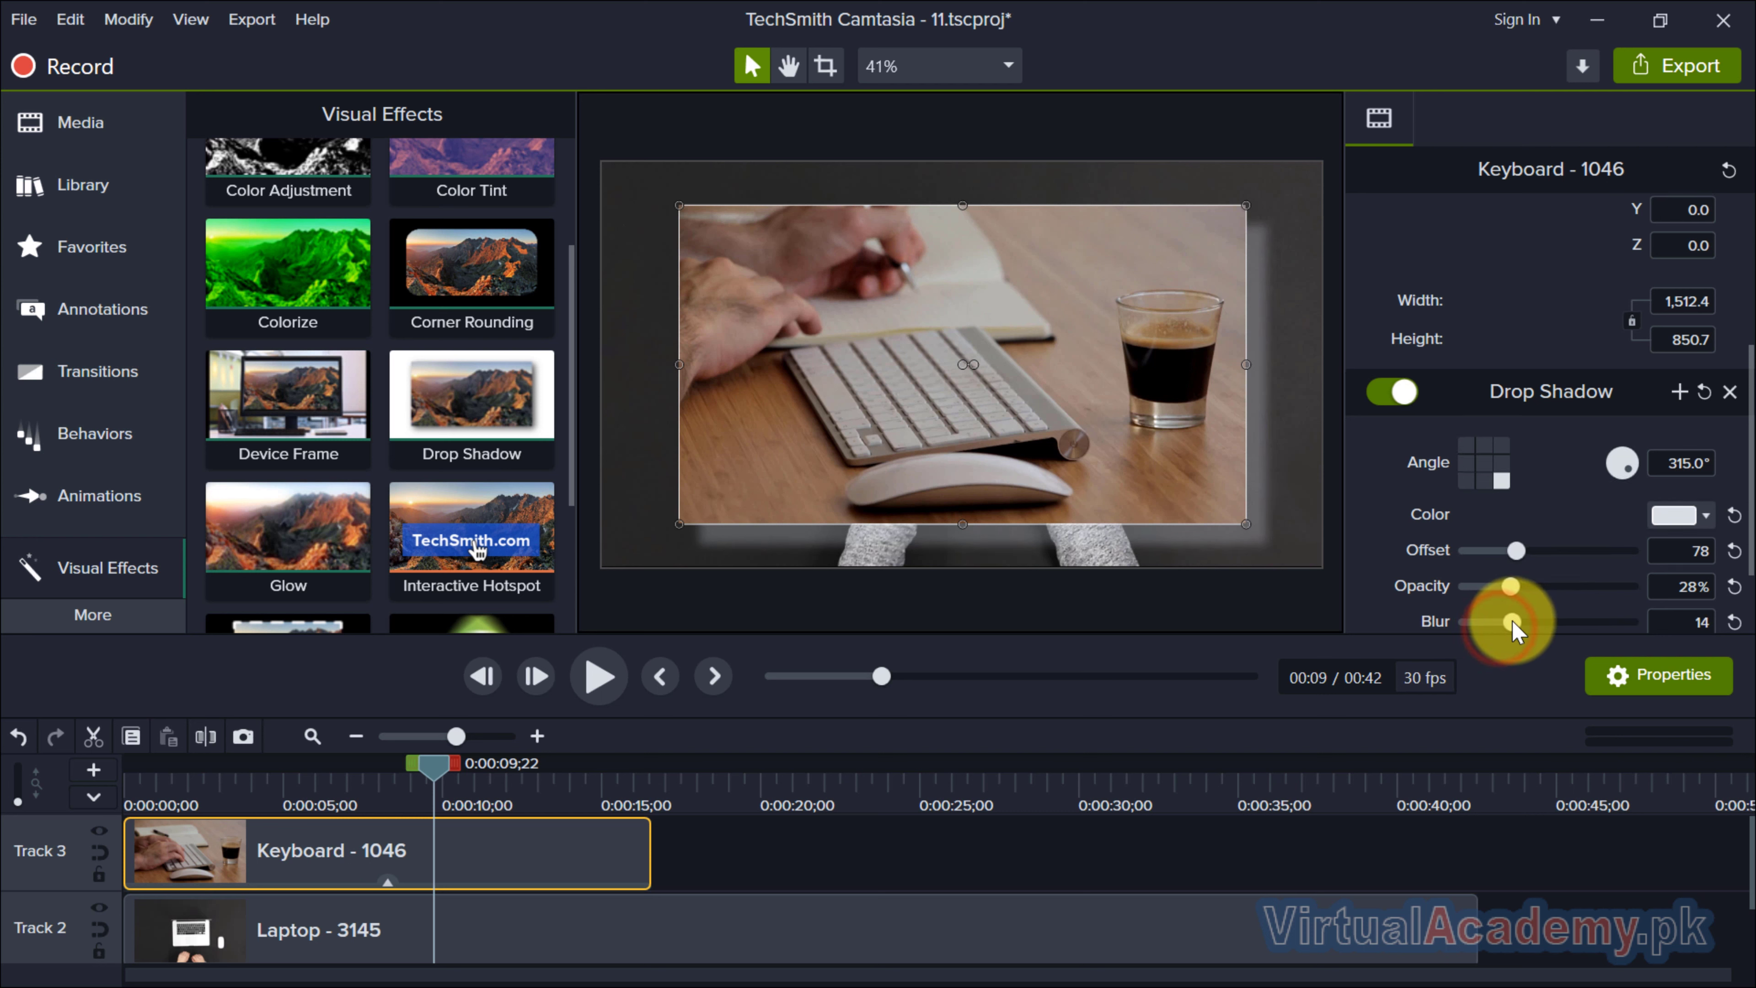
scroll(1548, 585, down, 1)
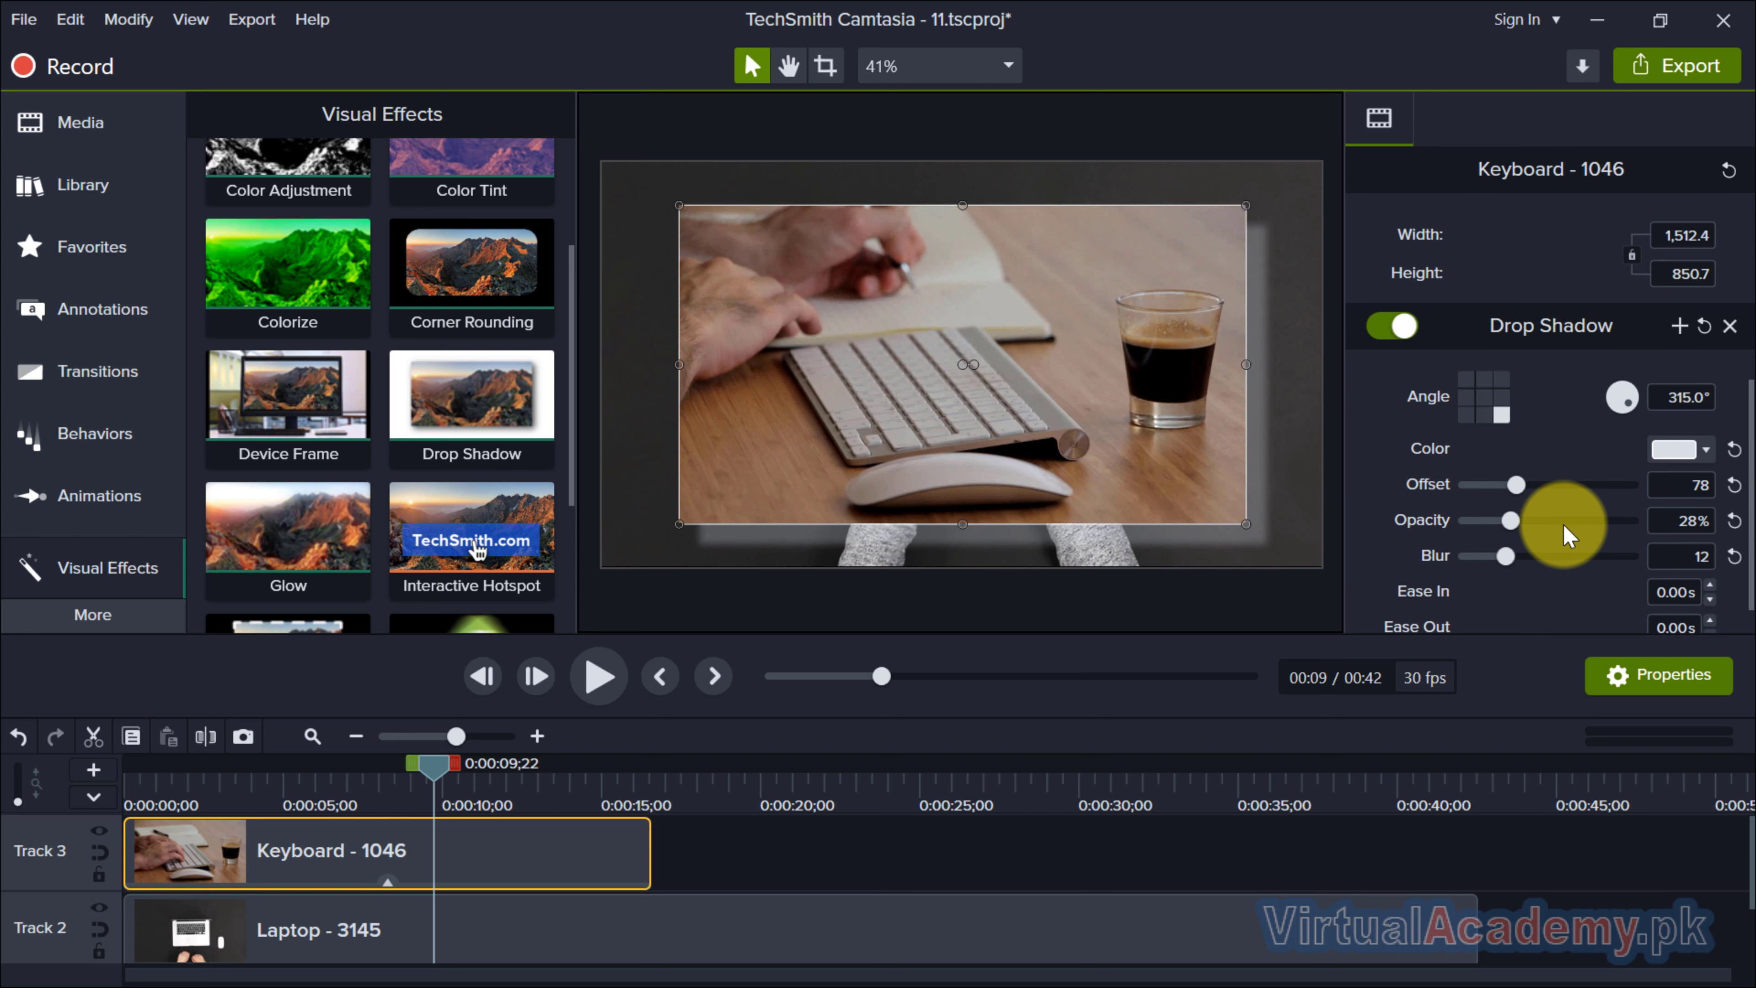
Switch the drop shadow's angle to 225° and back to 315°, and change the shadow colour to the dark default swatch.
click(1470, 416)
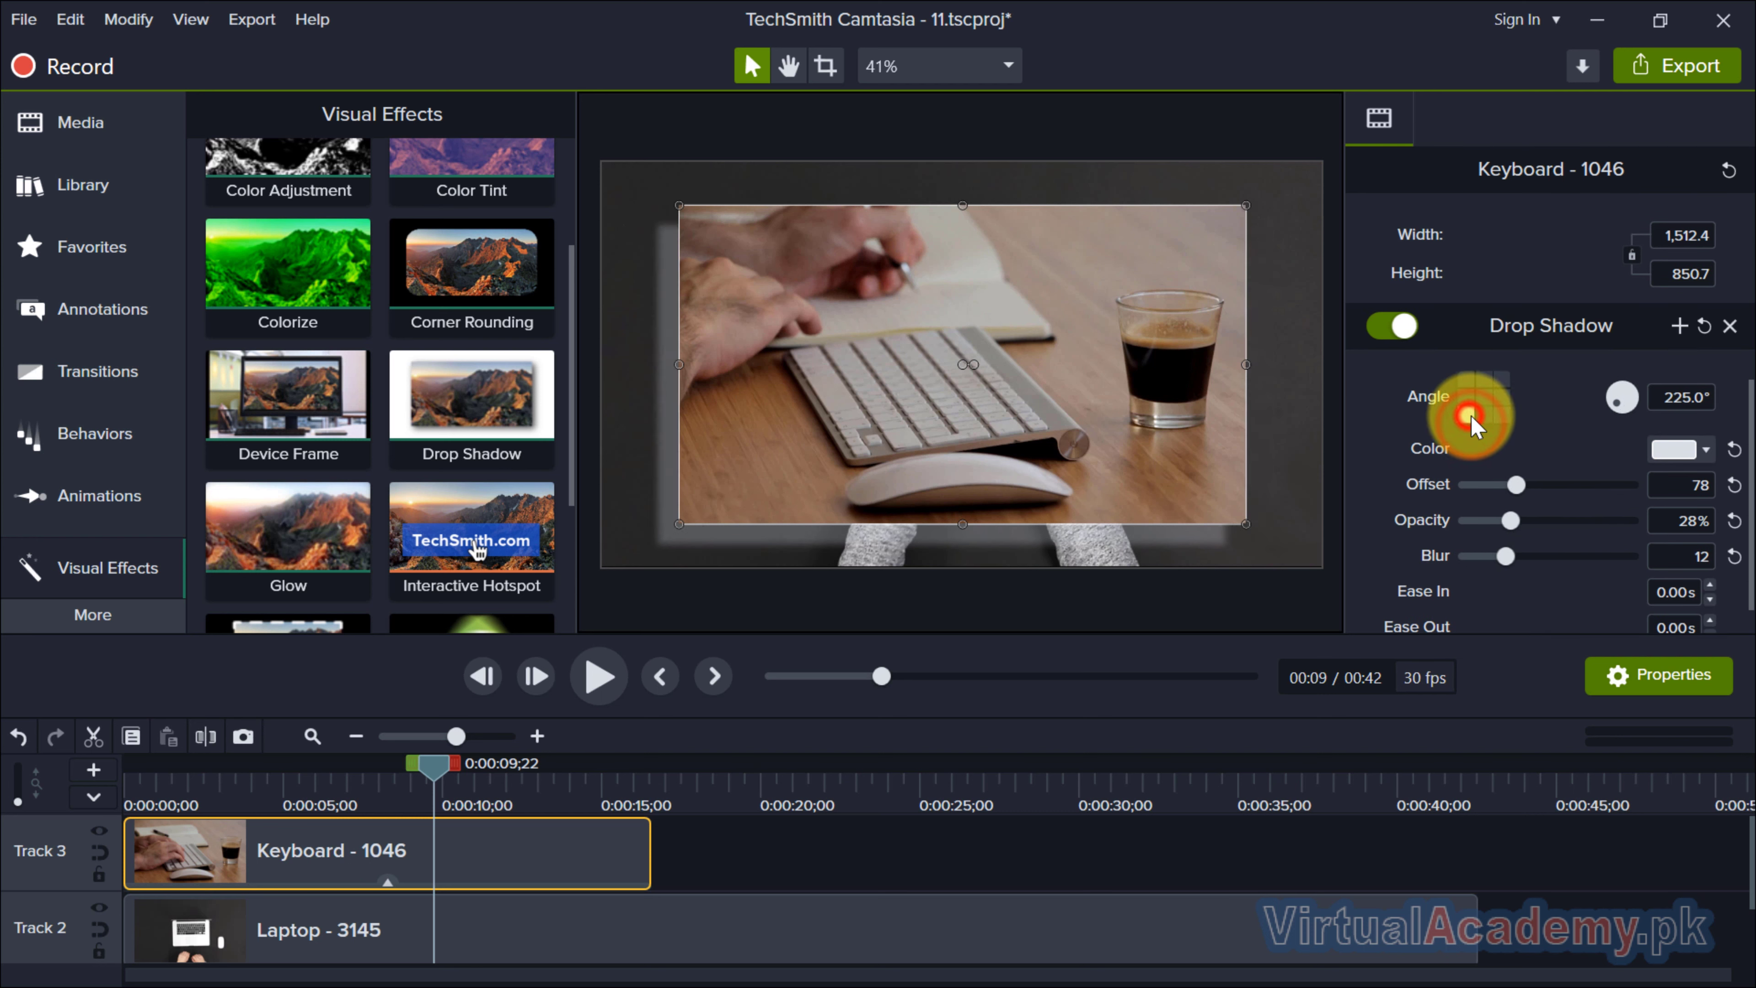
click(1498, 417)
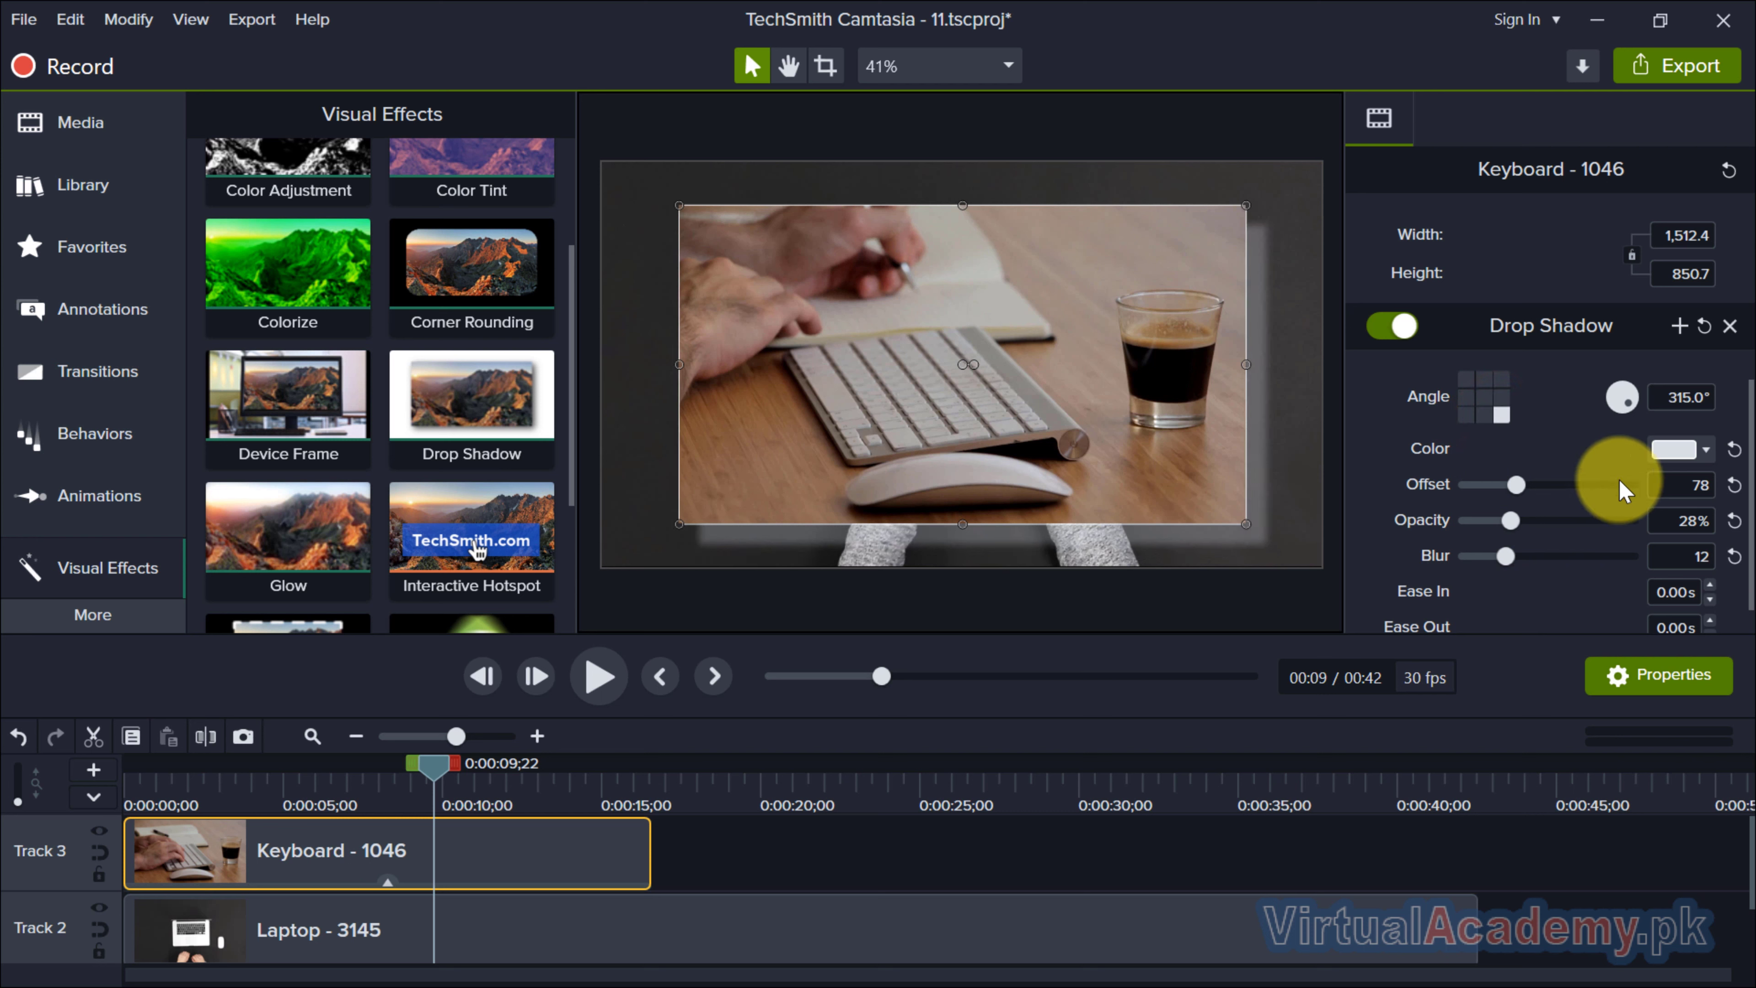
click(1676, 456)
click(1521, 541)
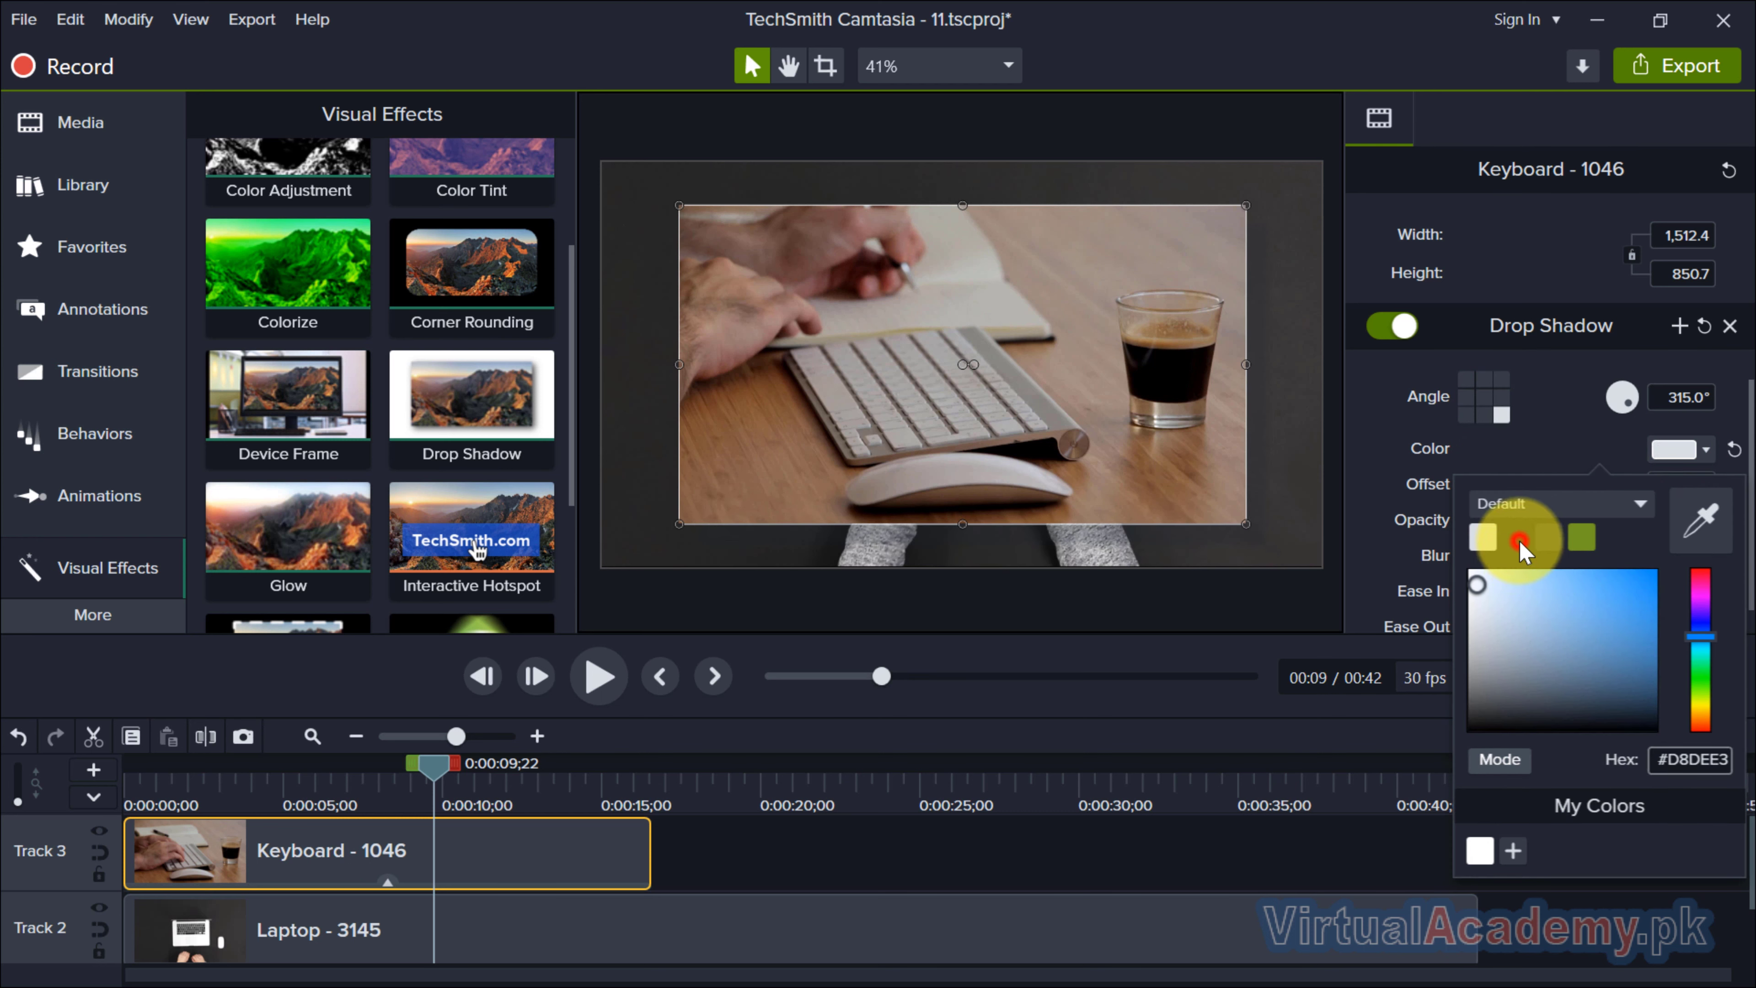
click(1382, 434)
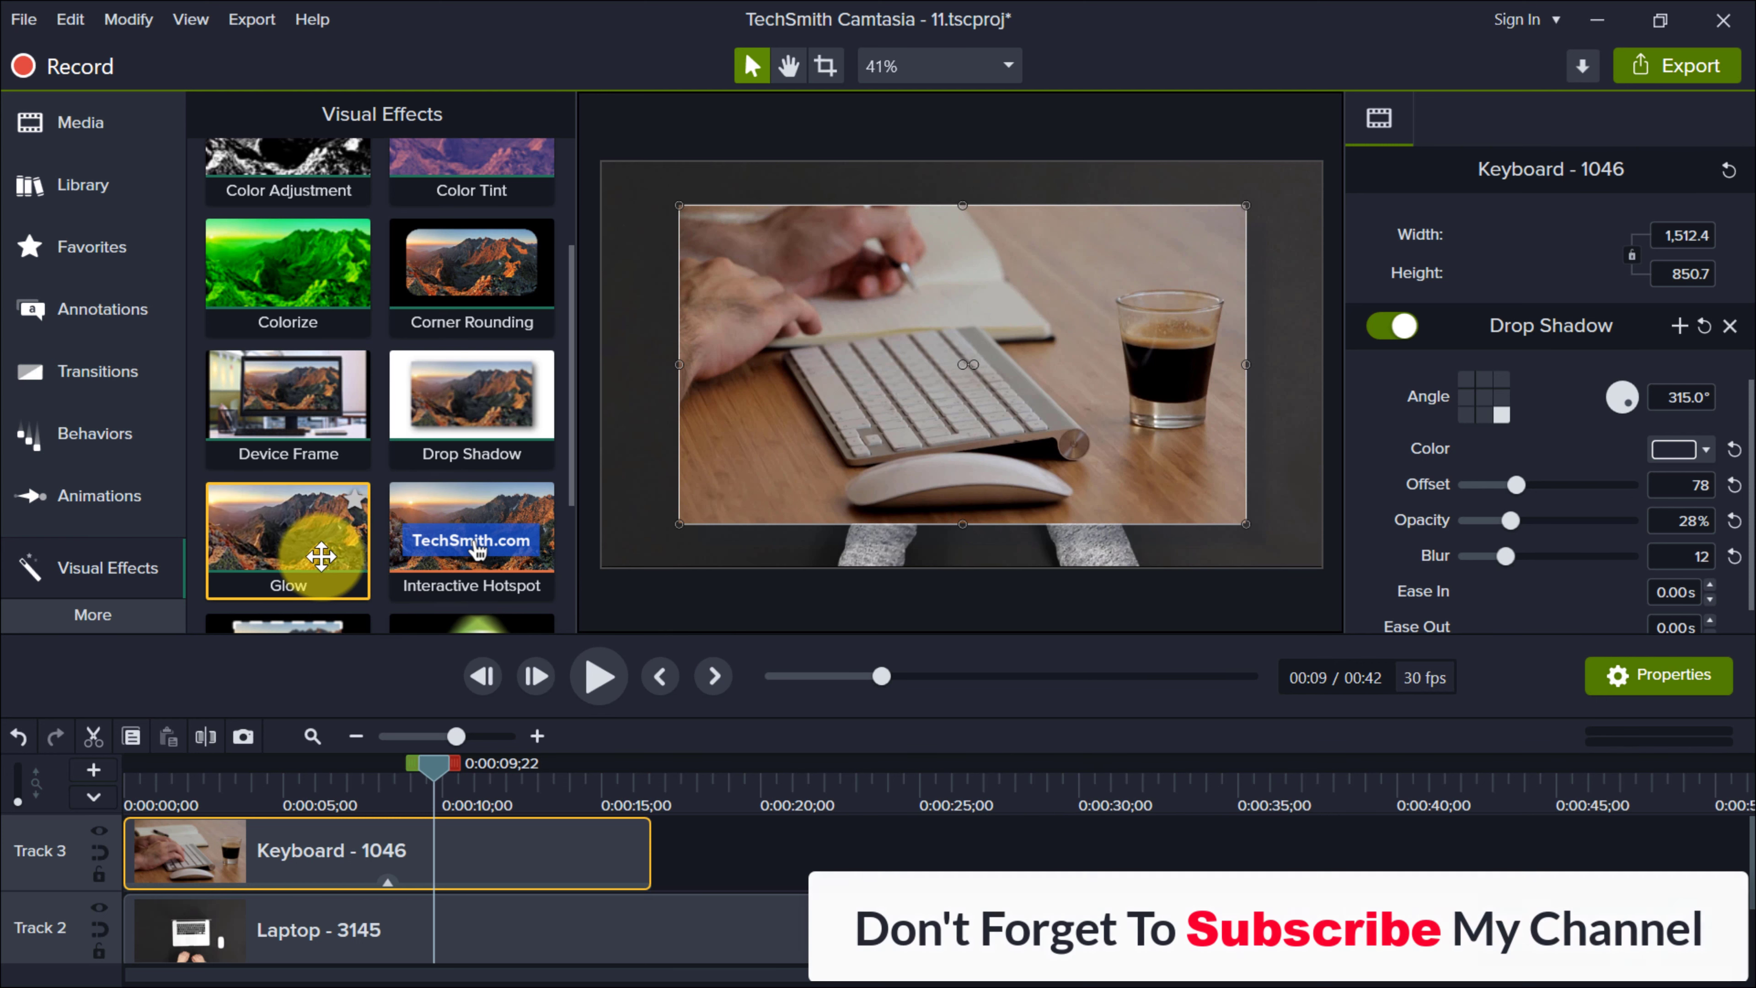
Apply the Glow effect to the Keyboard clip with a radius of 0% and an intensity of 37%, and deselect the clip.
drag(311, 548, 382, 858)
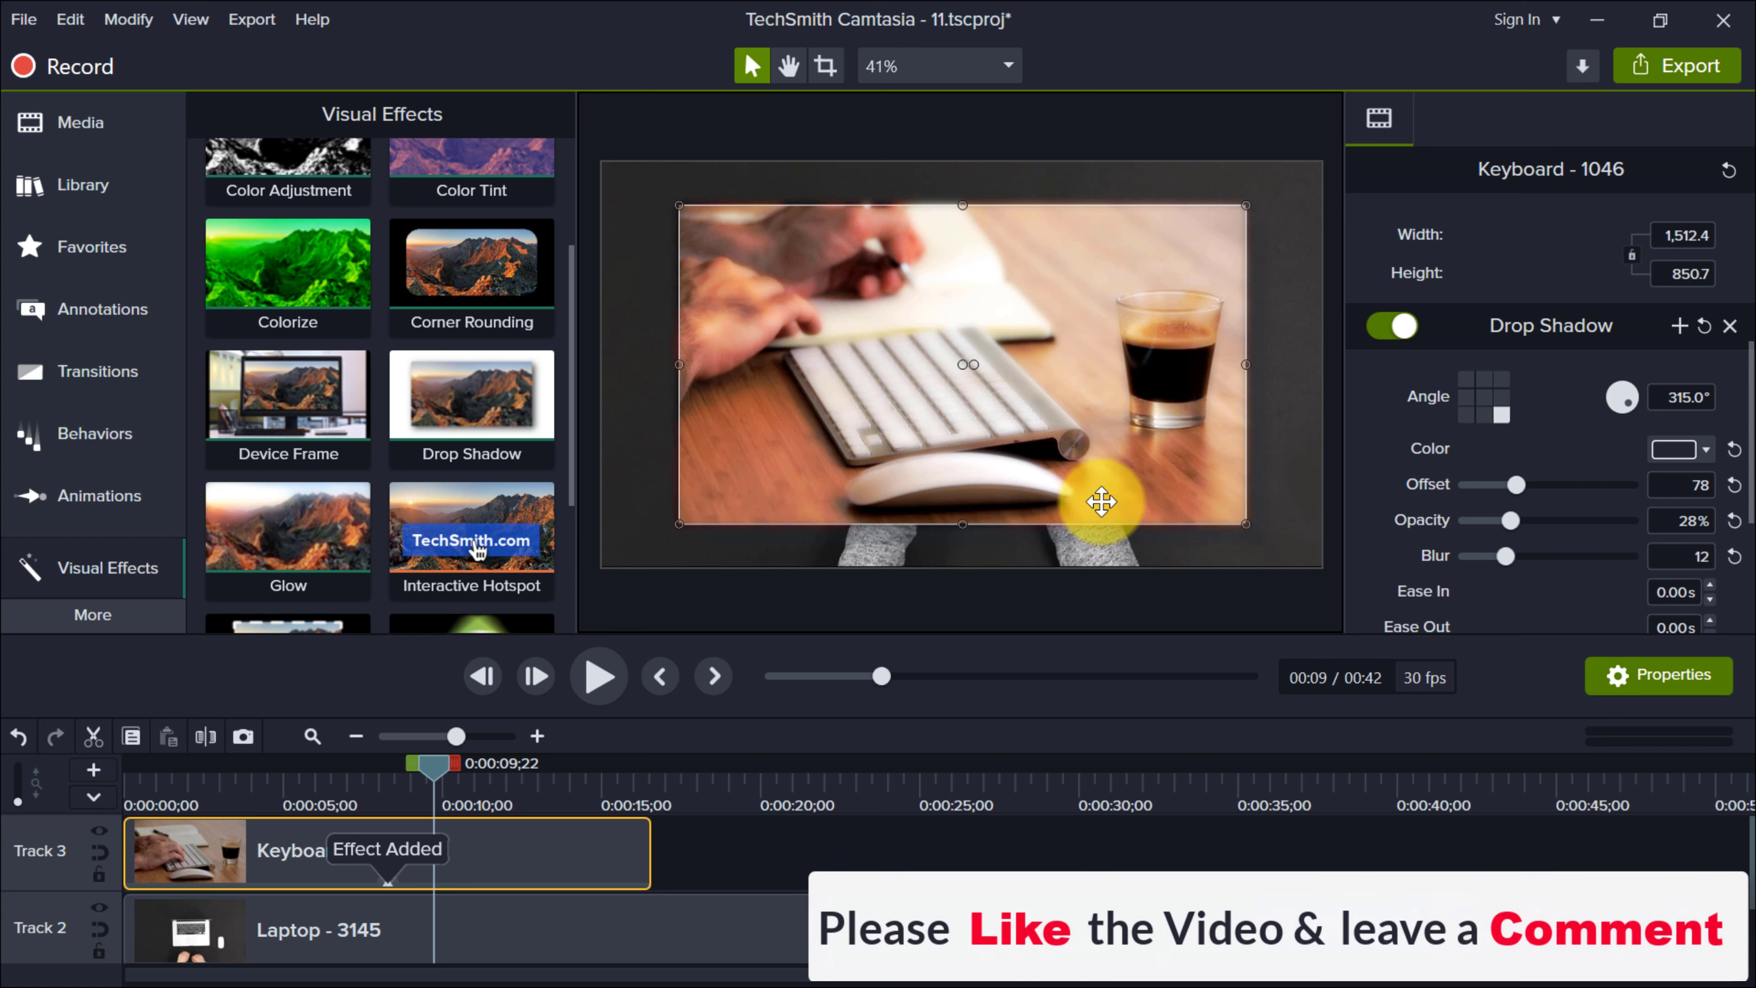
scroll(1479, 398, up, 5)
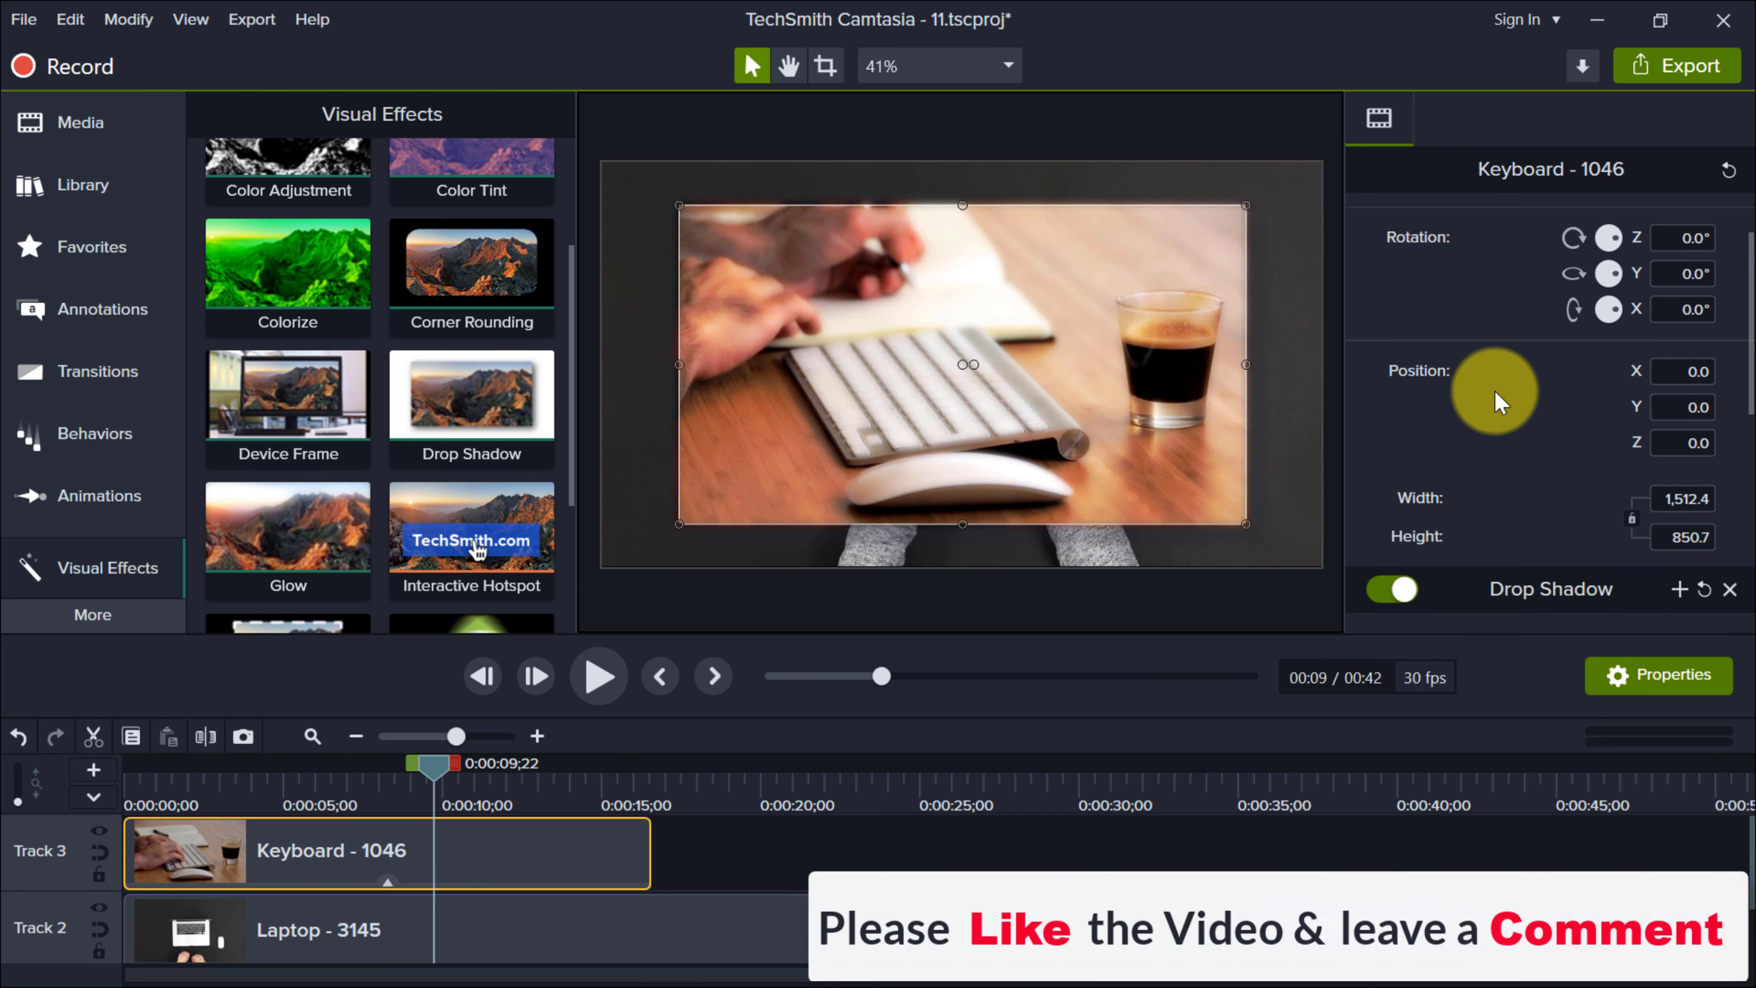
scroll(1495, 401, down, 8)
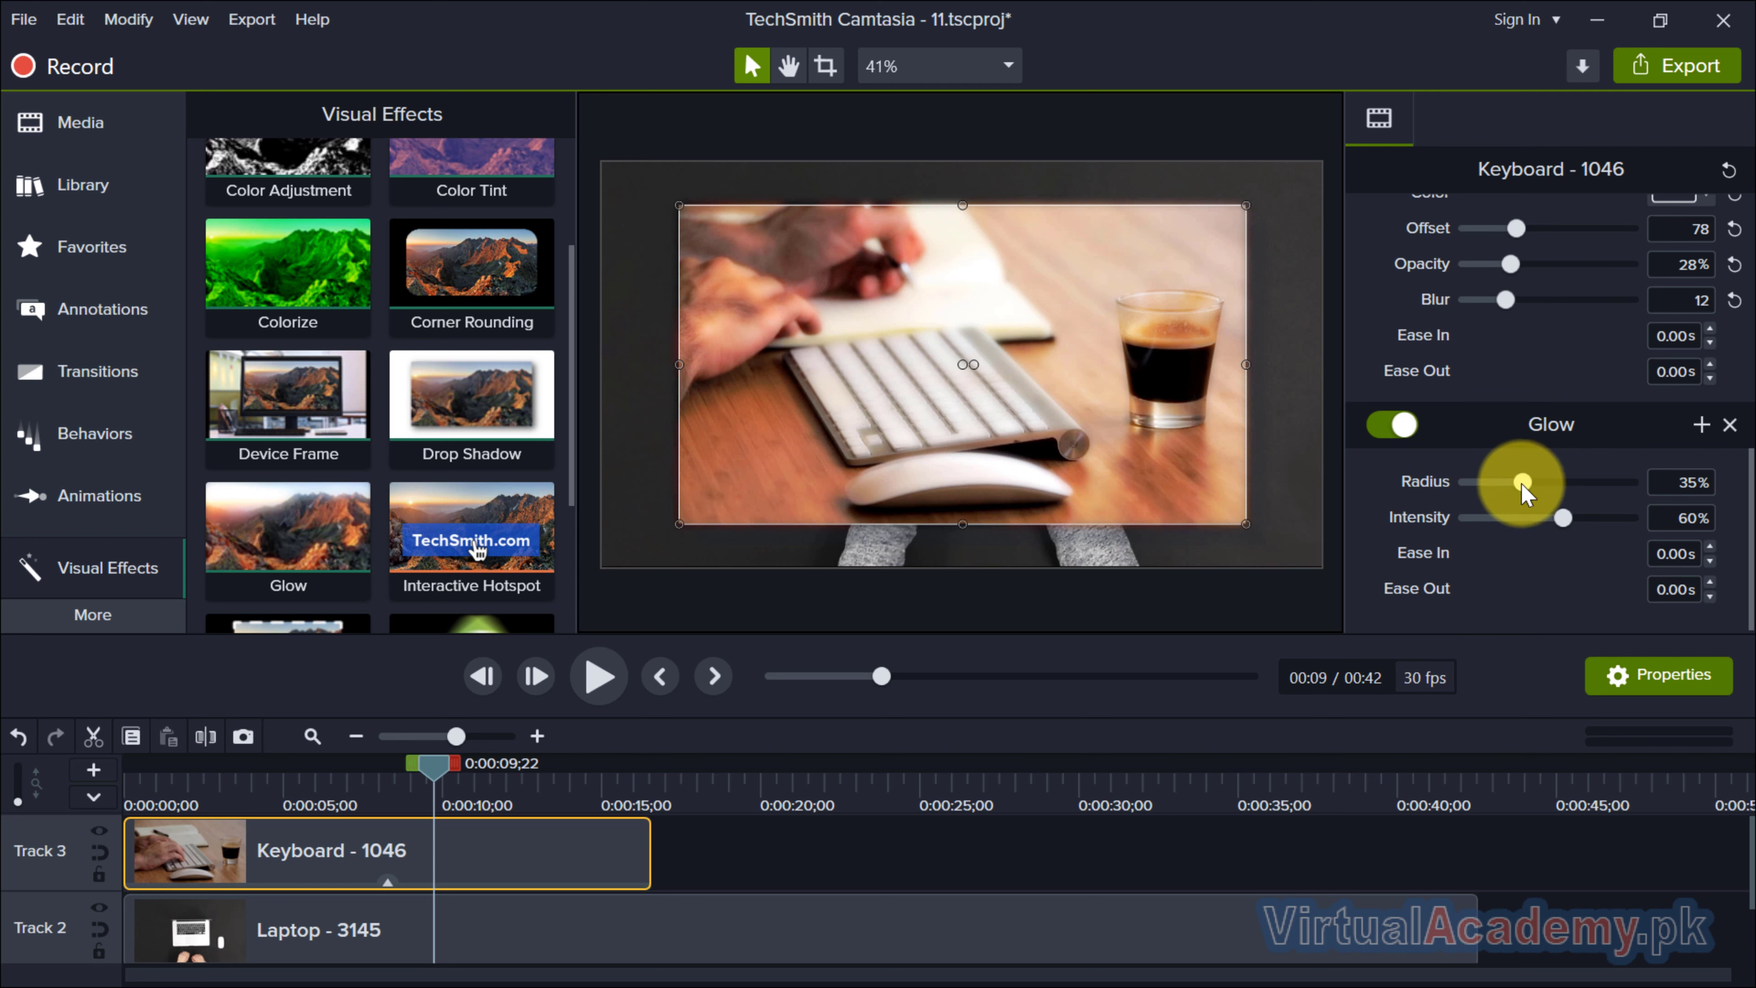
drag(1554, 486, 1460, 492)
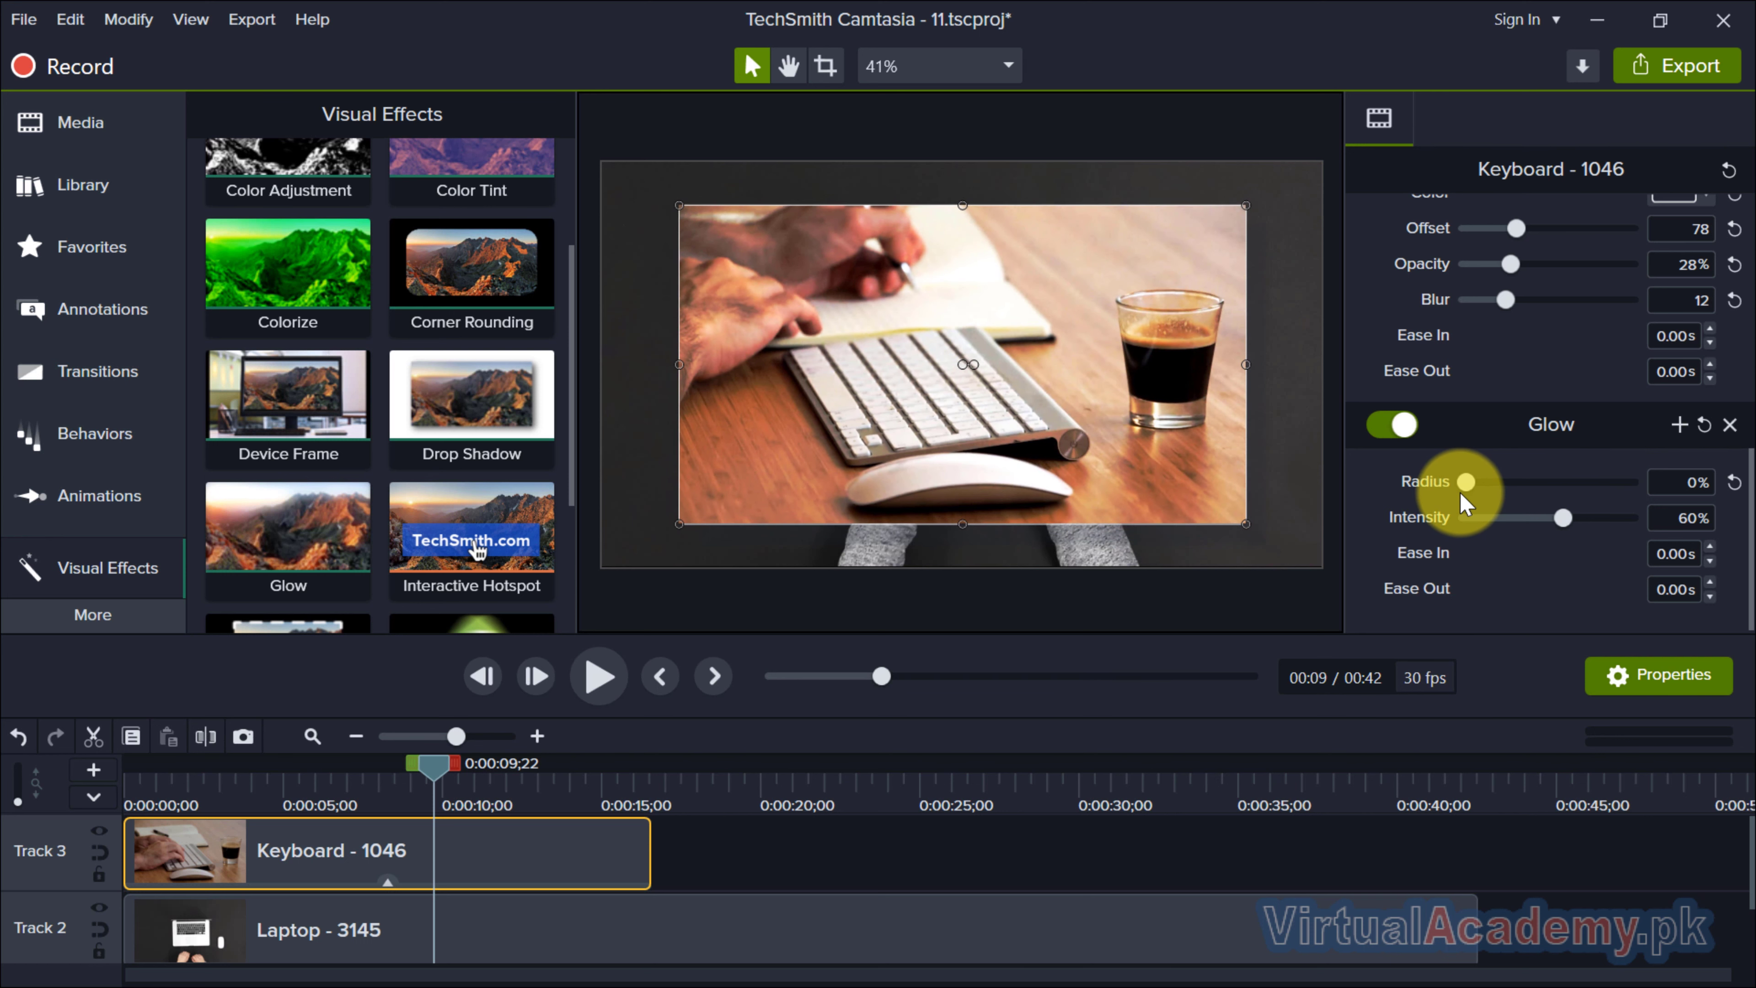
drag(1560, 517, 1525, 522)
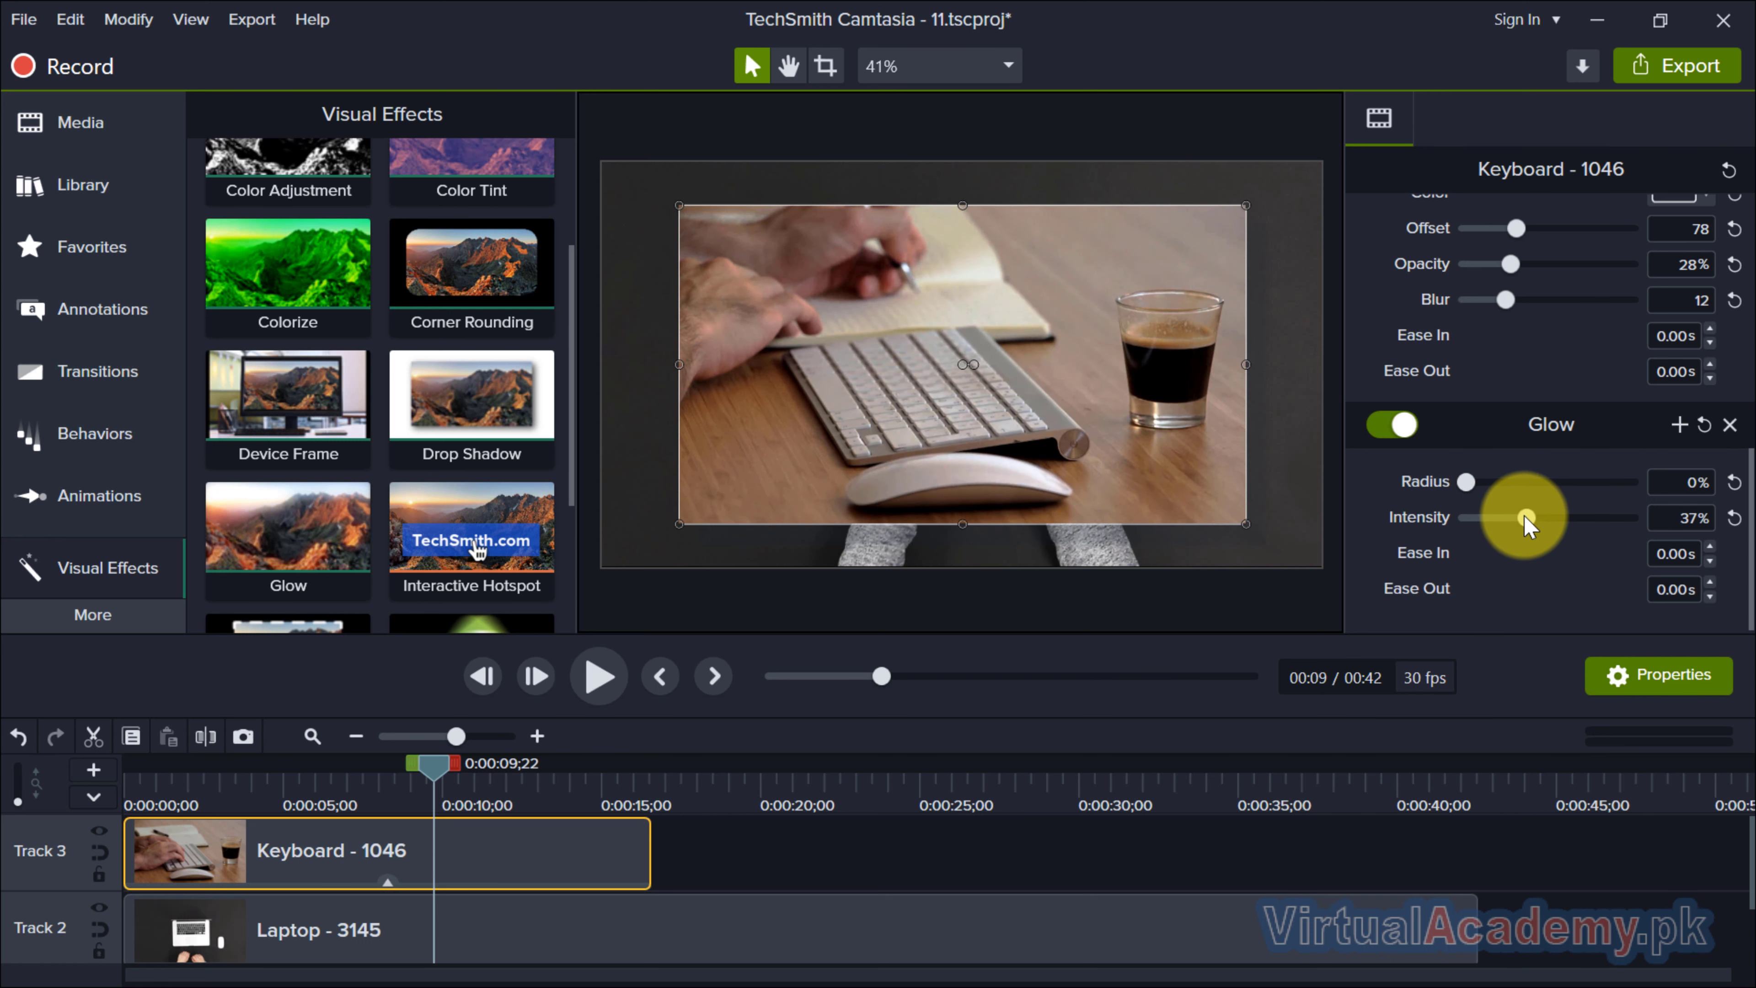
click(1568, 882)
scroll(526, 585, down, 3)
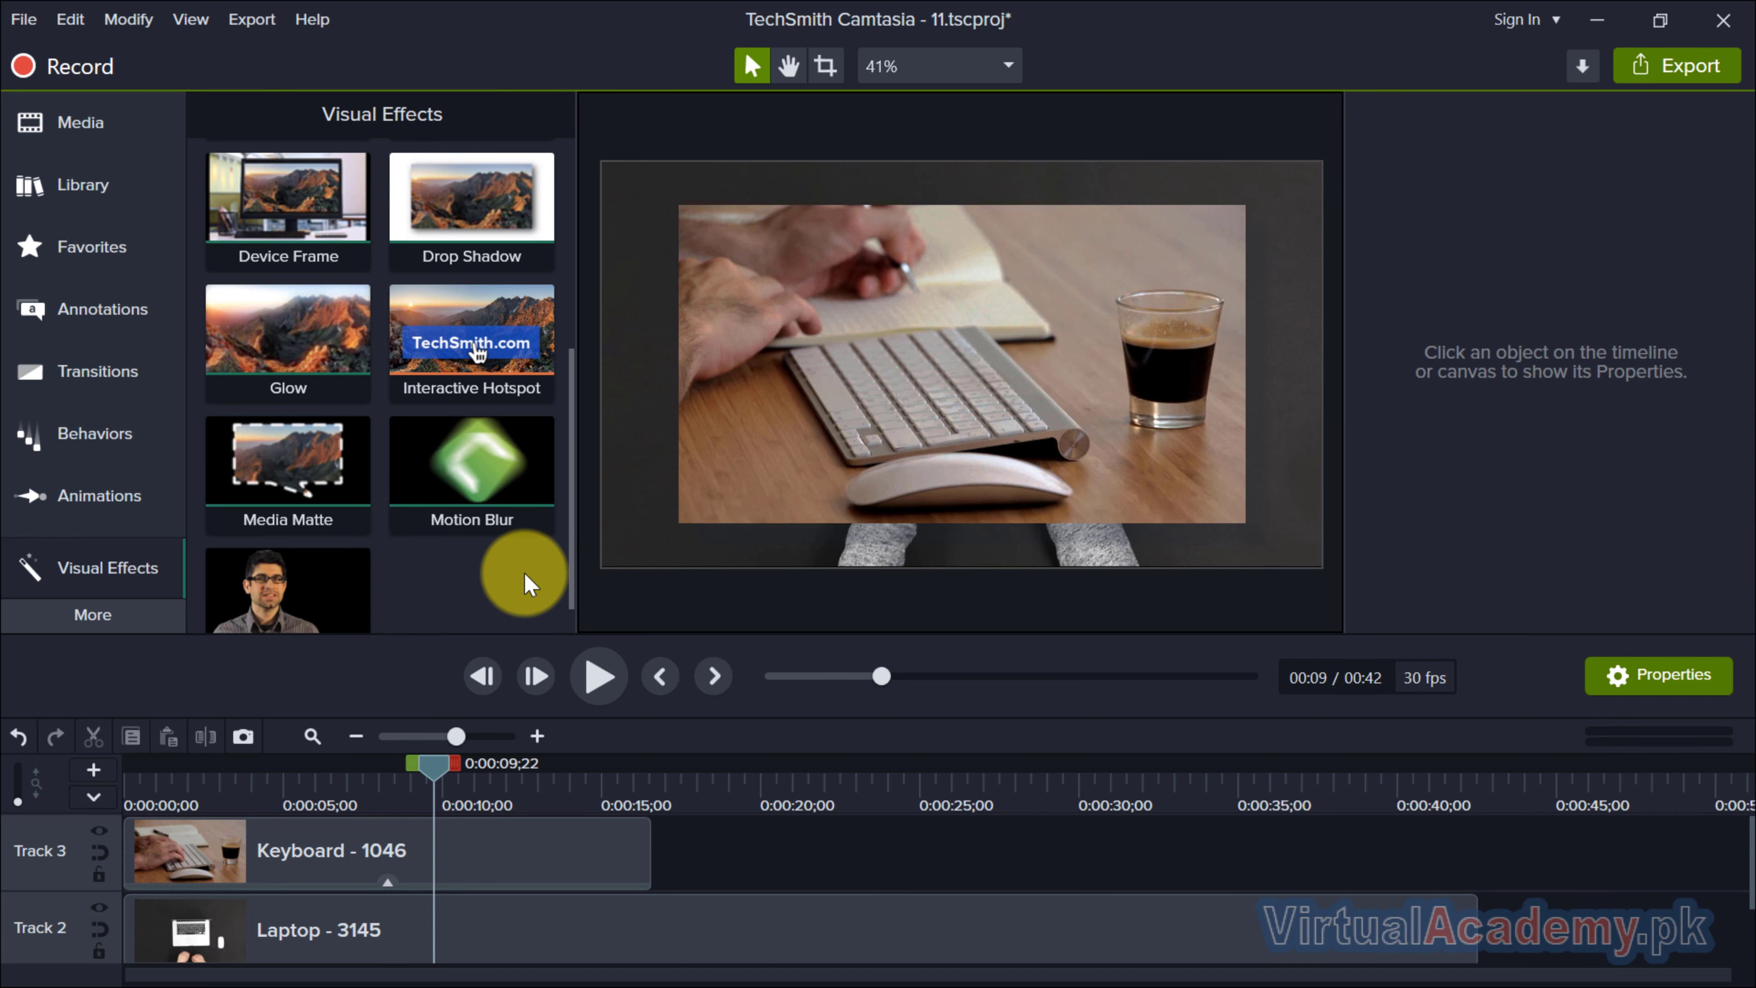